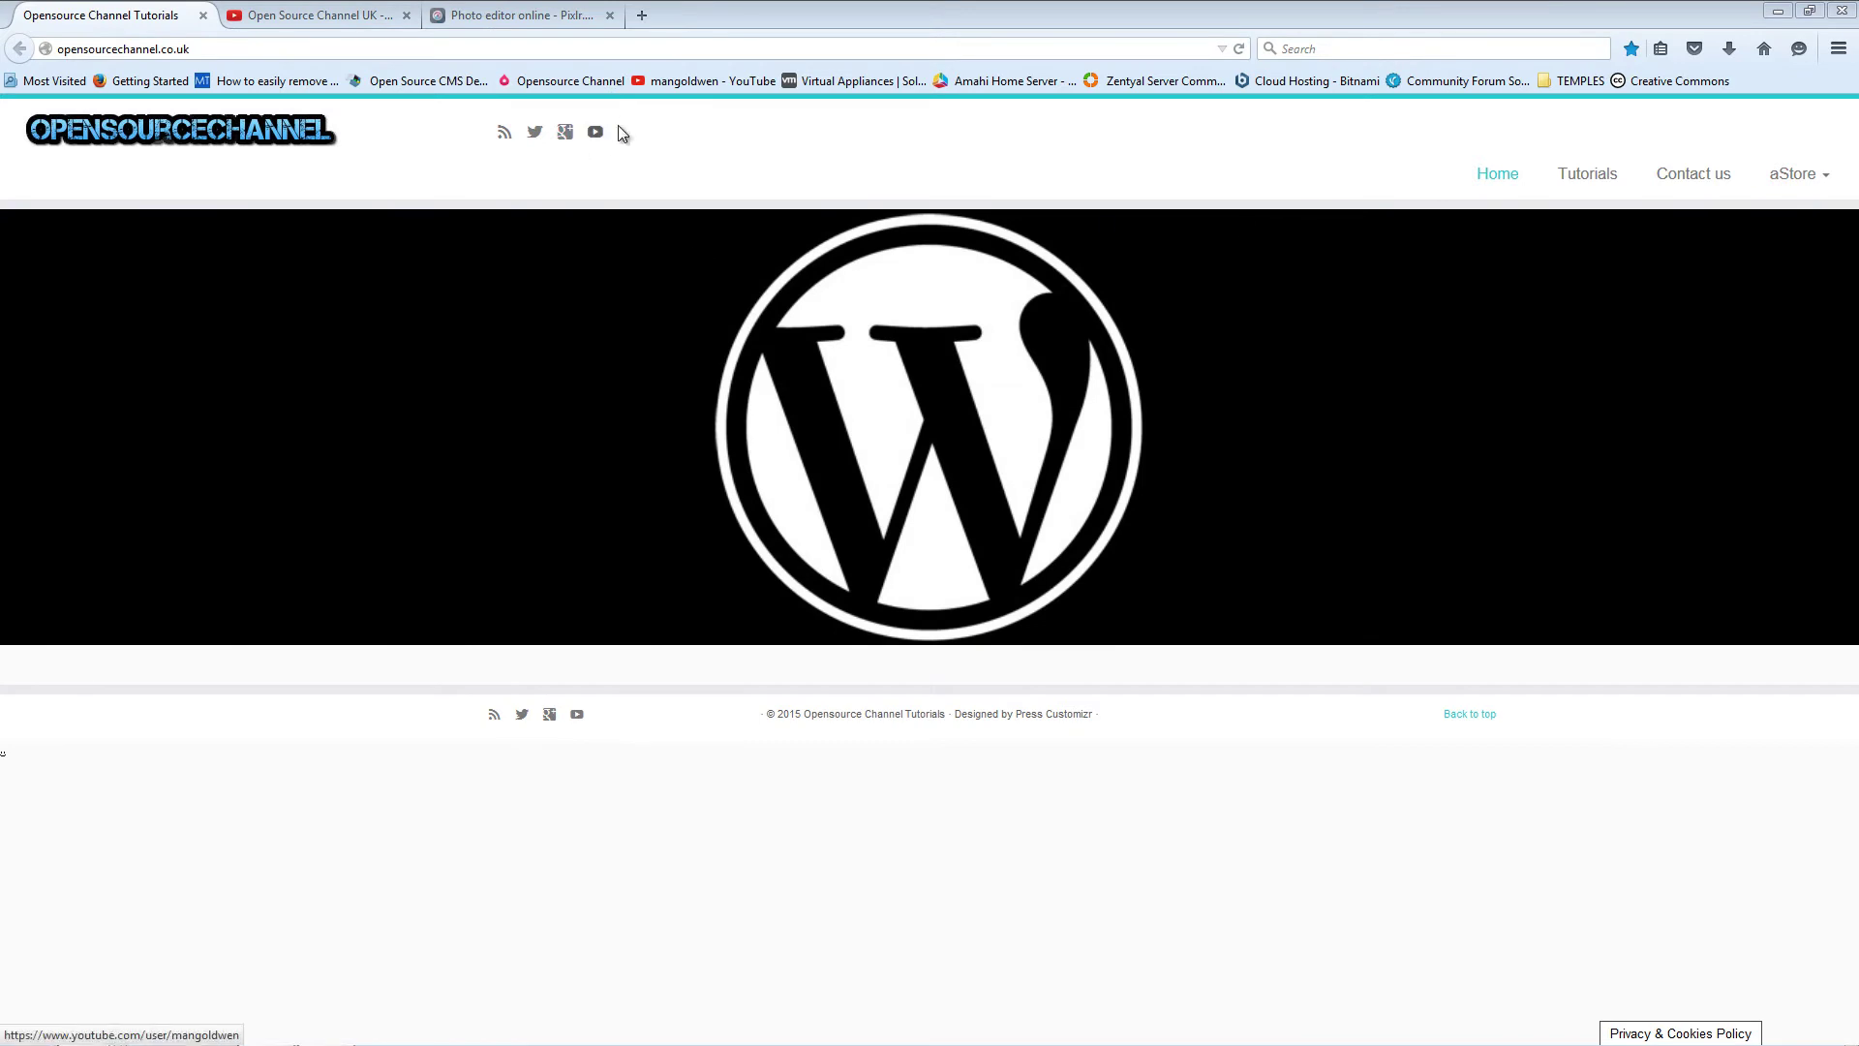
Switch to the Open Source Channel UK YouTube videos tab.
{"action": "left_click", "coordinate": [294, 26]}
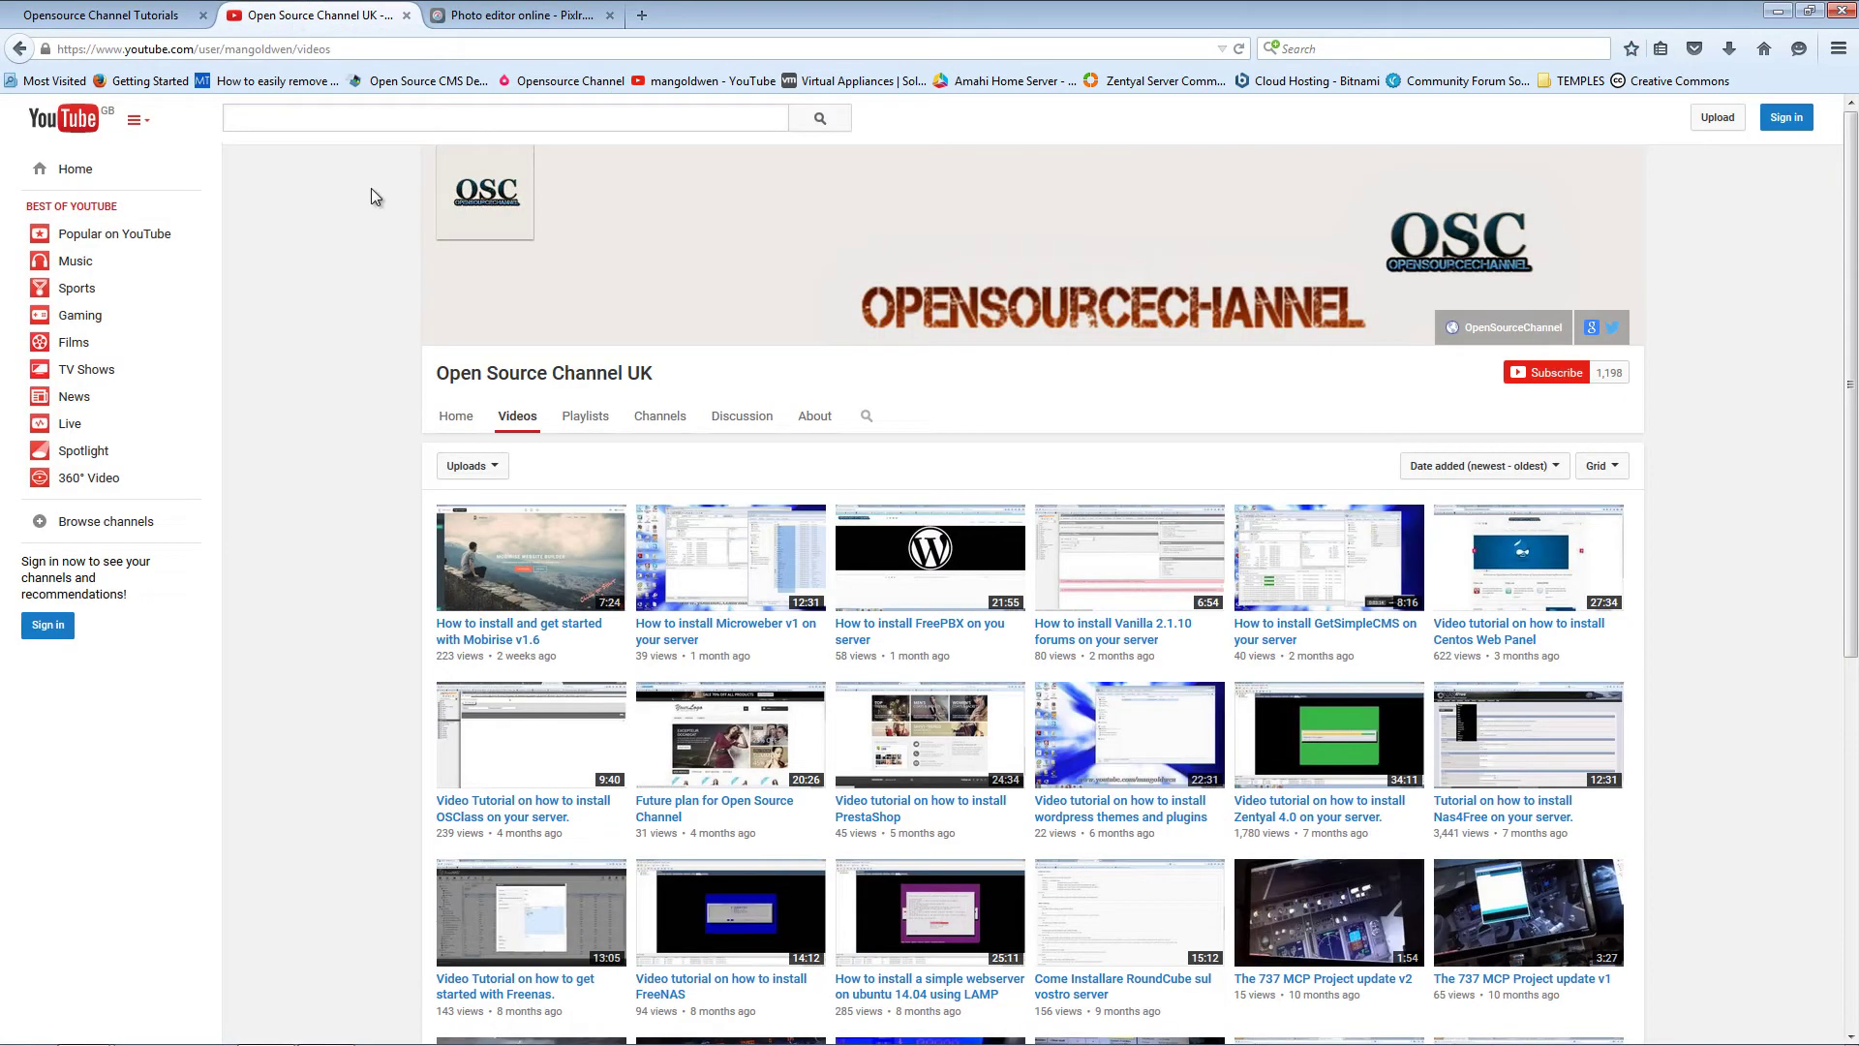
Open the channel's Twitter profile in a new tab, scroll through it, then return to Pixlr.
{"action": "right_click", "coordinate": [1614, 334]}
{"action": "left_click", "coordinate": [1658, 345]}
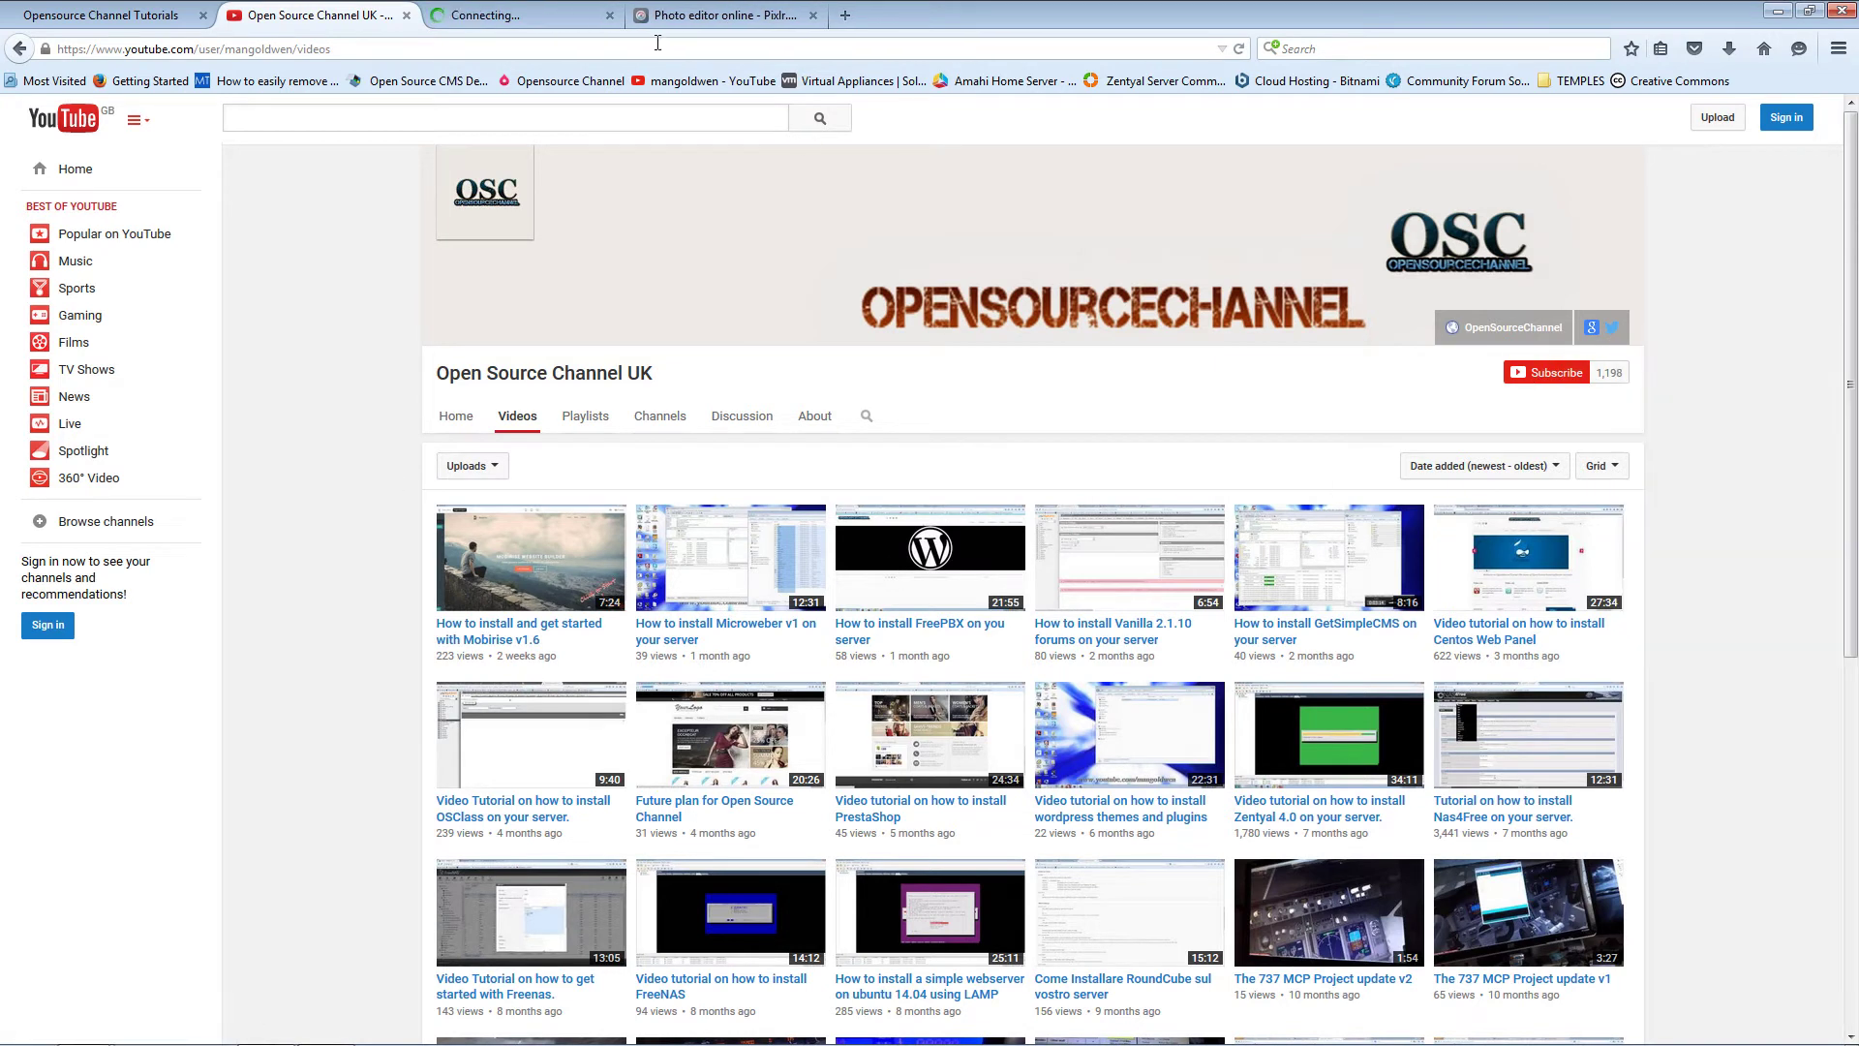
{"action": "left_click", "coordinate": [528, 15]}
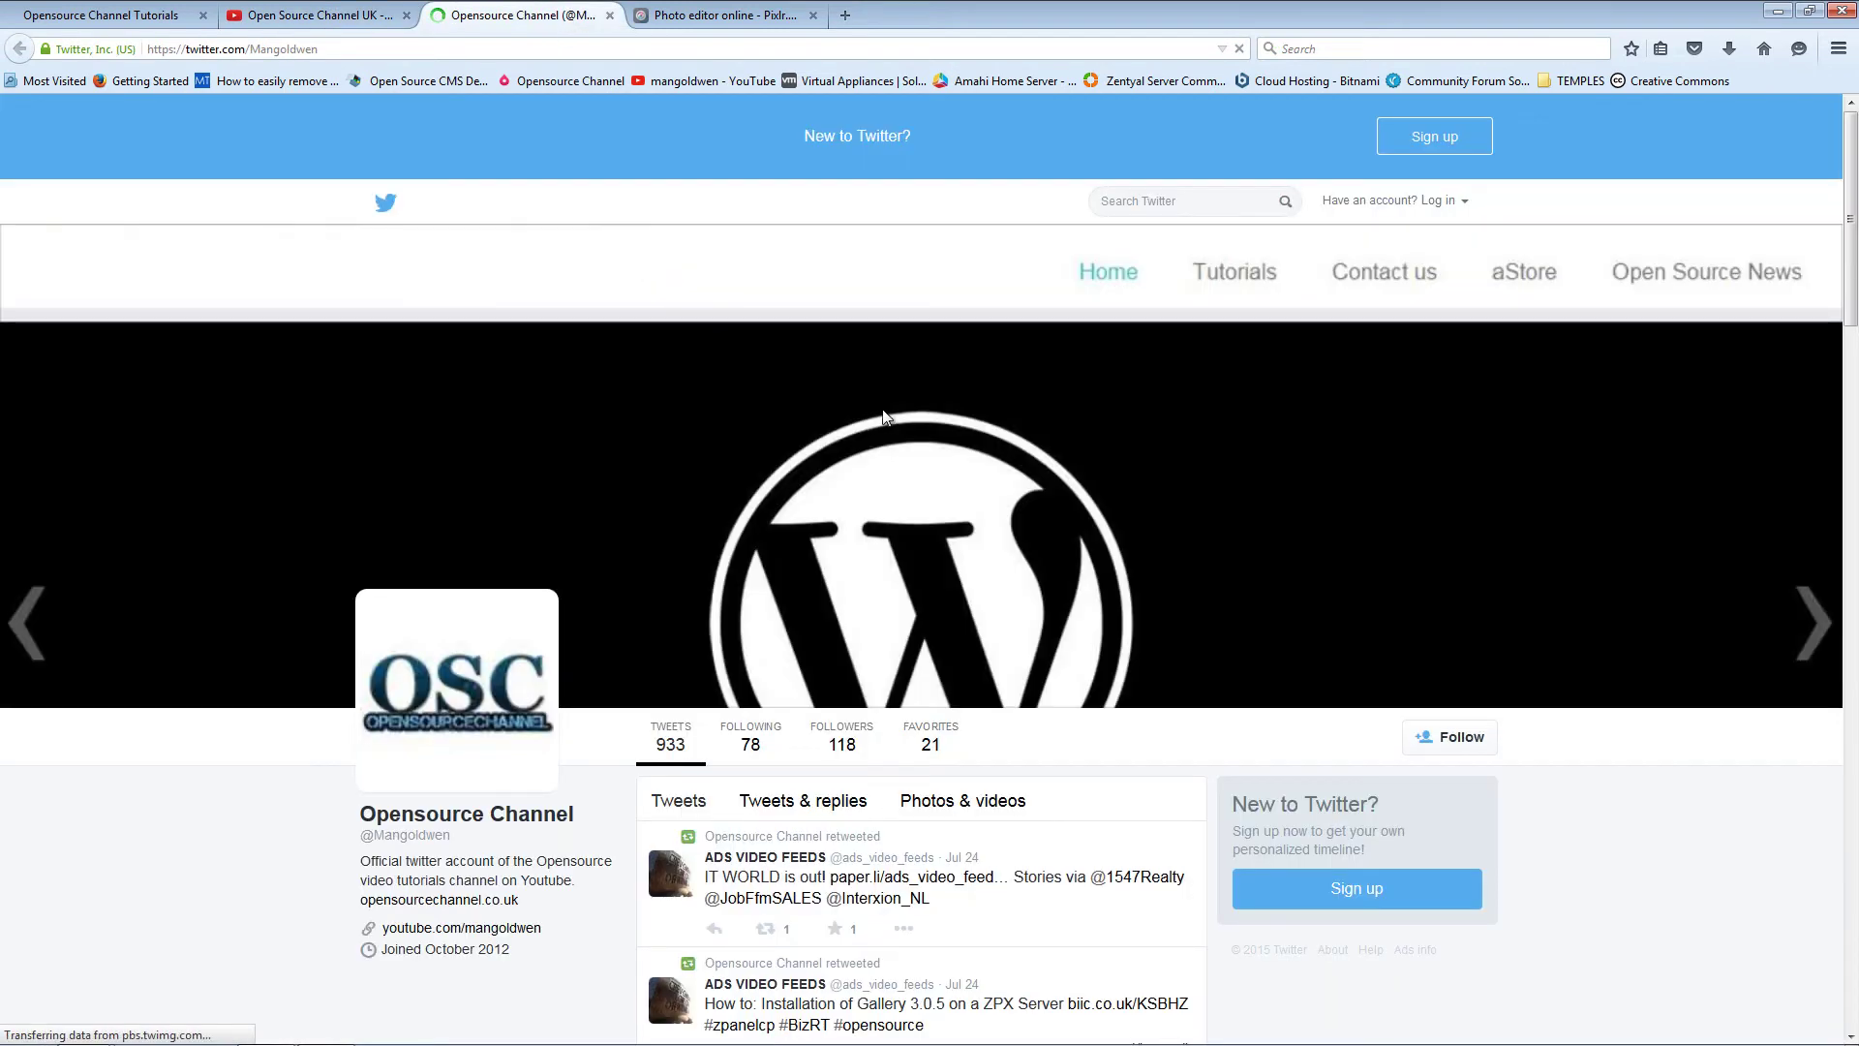
{"action": "scroll", "coordinate": [884, 416], "scroll_direction": "down", "scroll_amount": 5}
{"action": "scroll", "coordinate": [762, 471], "scroll_direction": "up", "scroll_amount": 5}
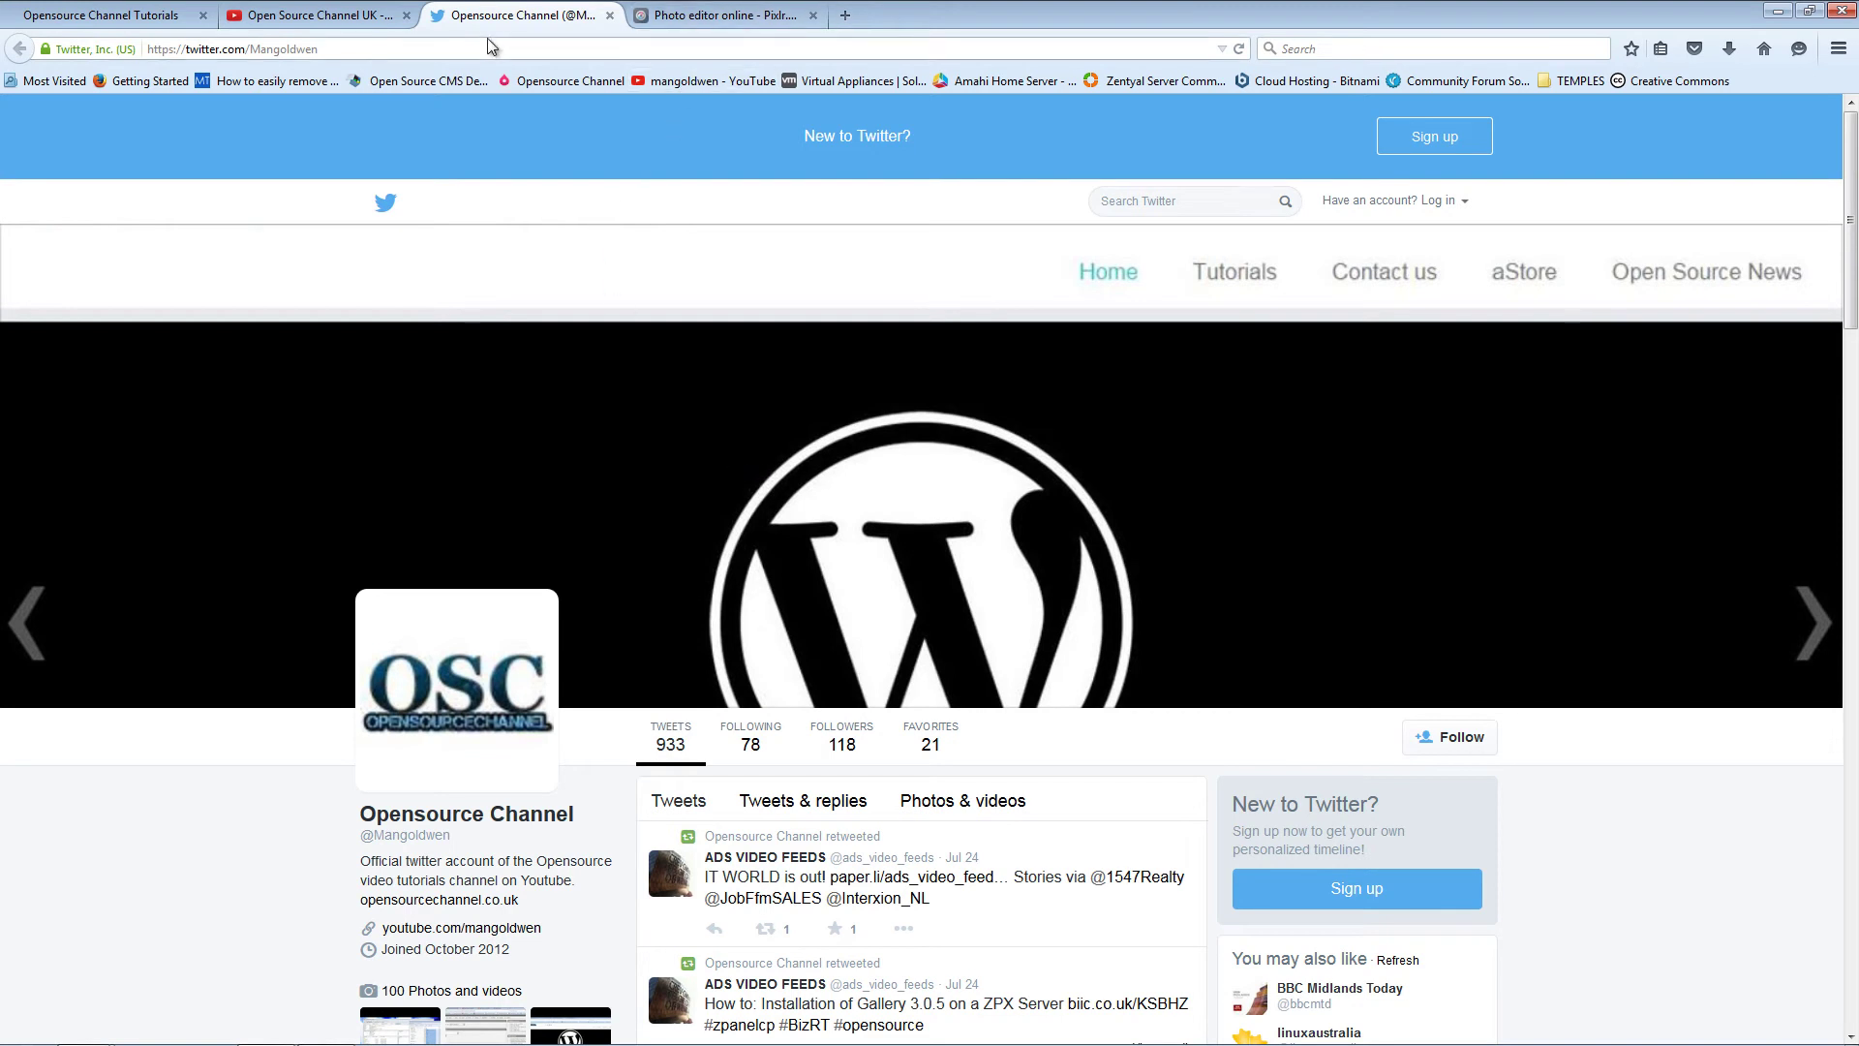
{"action": "left_click", "coordinate": [688, 19]}
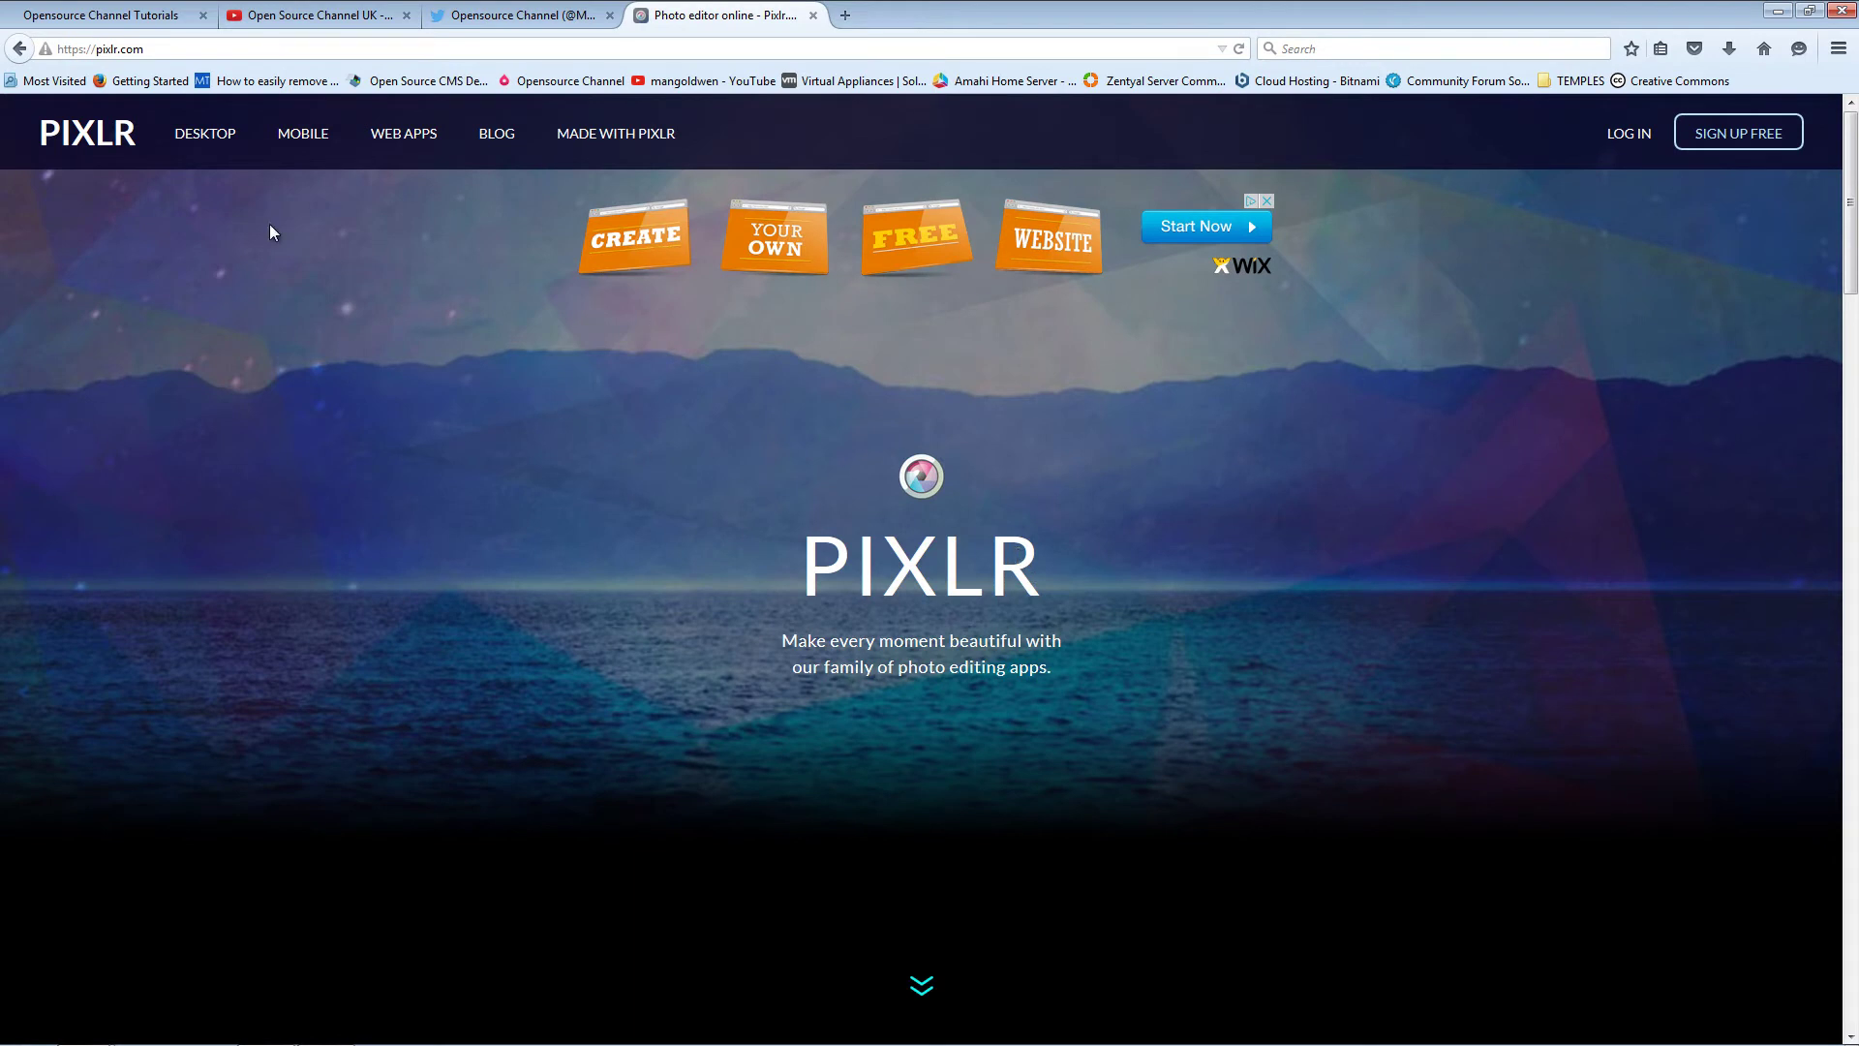
Browse the Pixlr Web Apps, Pixlr Express and Mobile pages, ending on the Desktop page.
{"action": "left_click", "coordinate": [407, 136]}
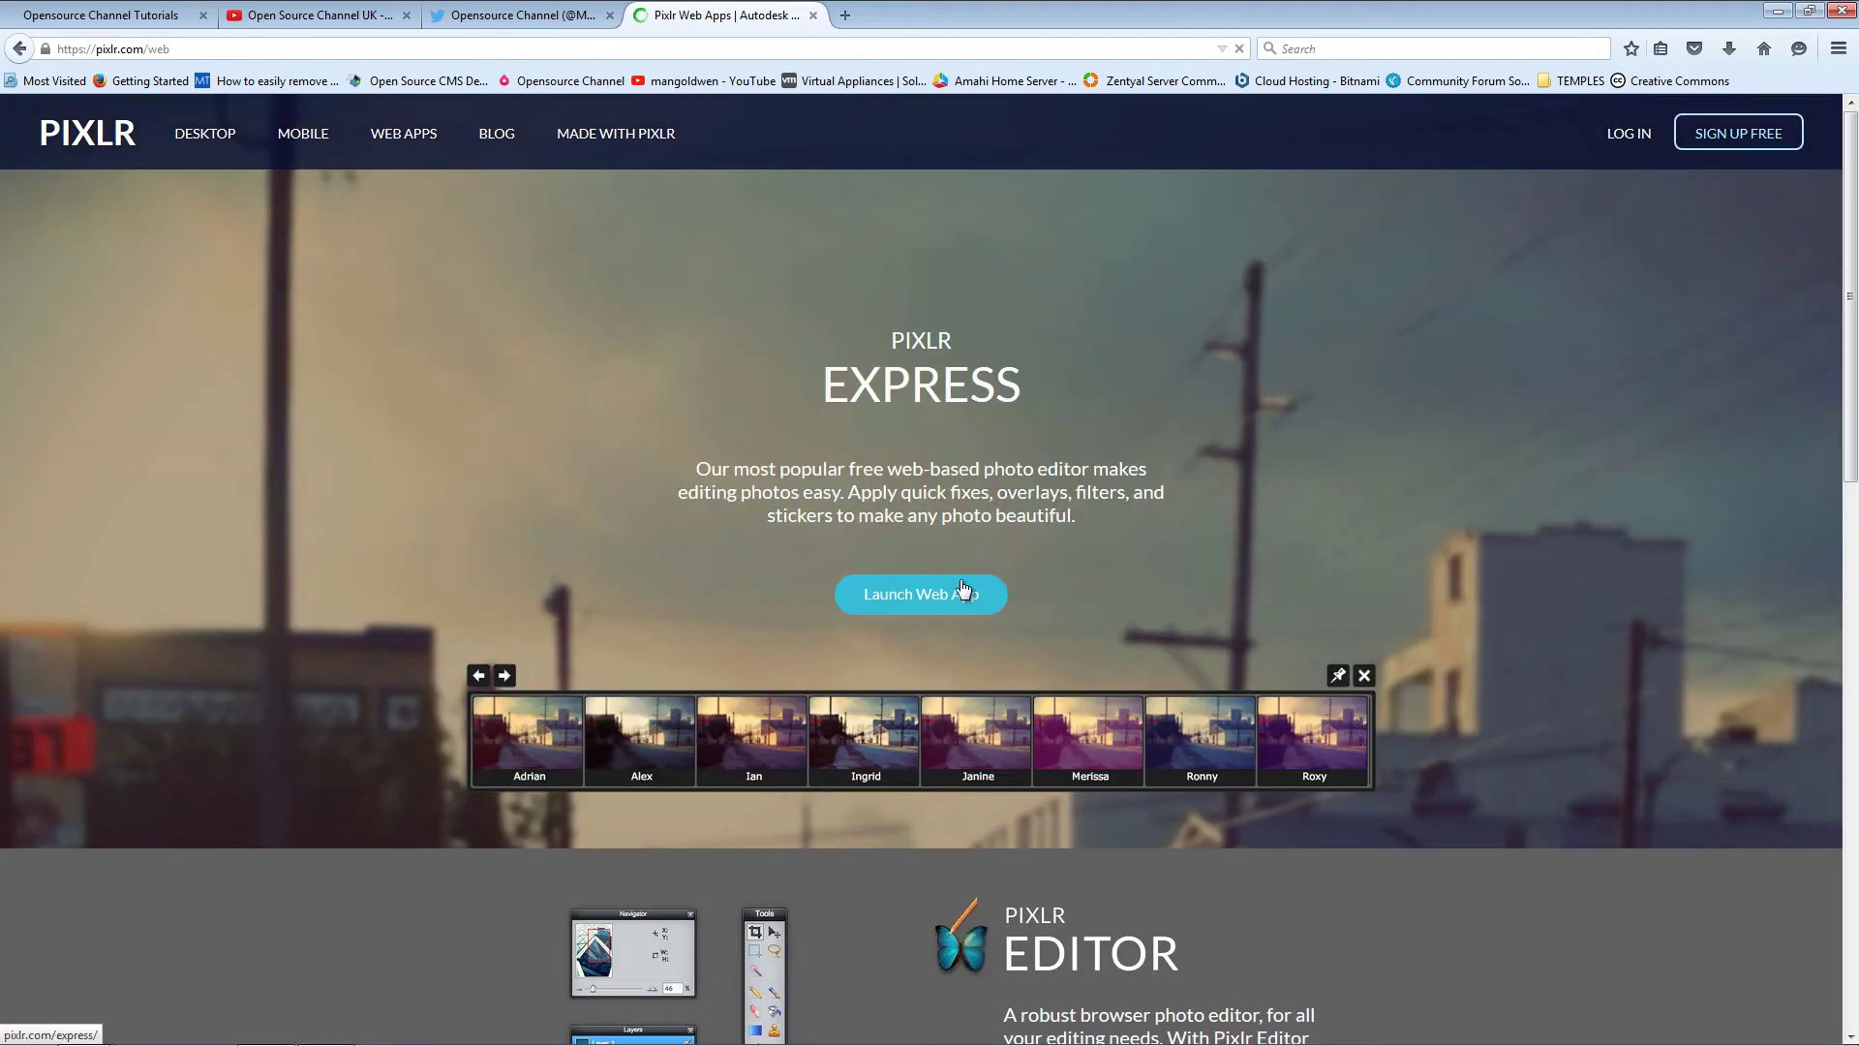
{"action": "left_click", "coordinate": [944, 595]}
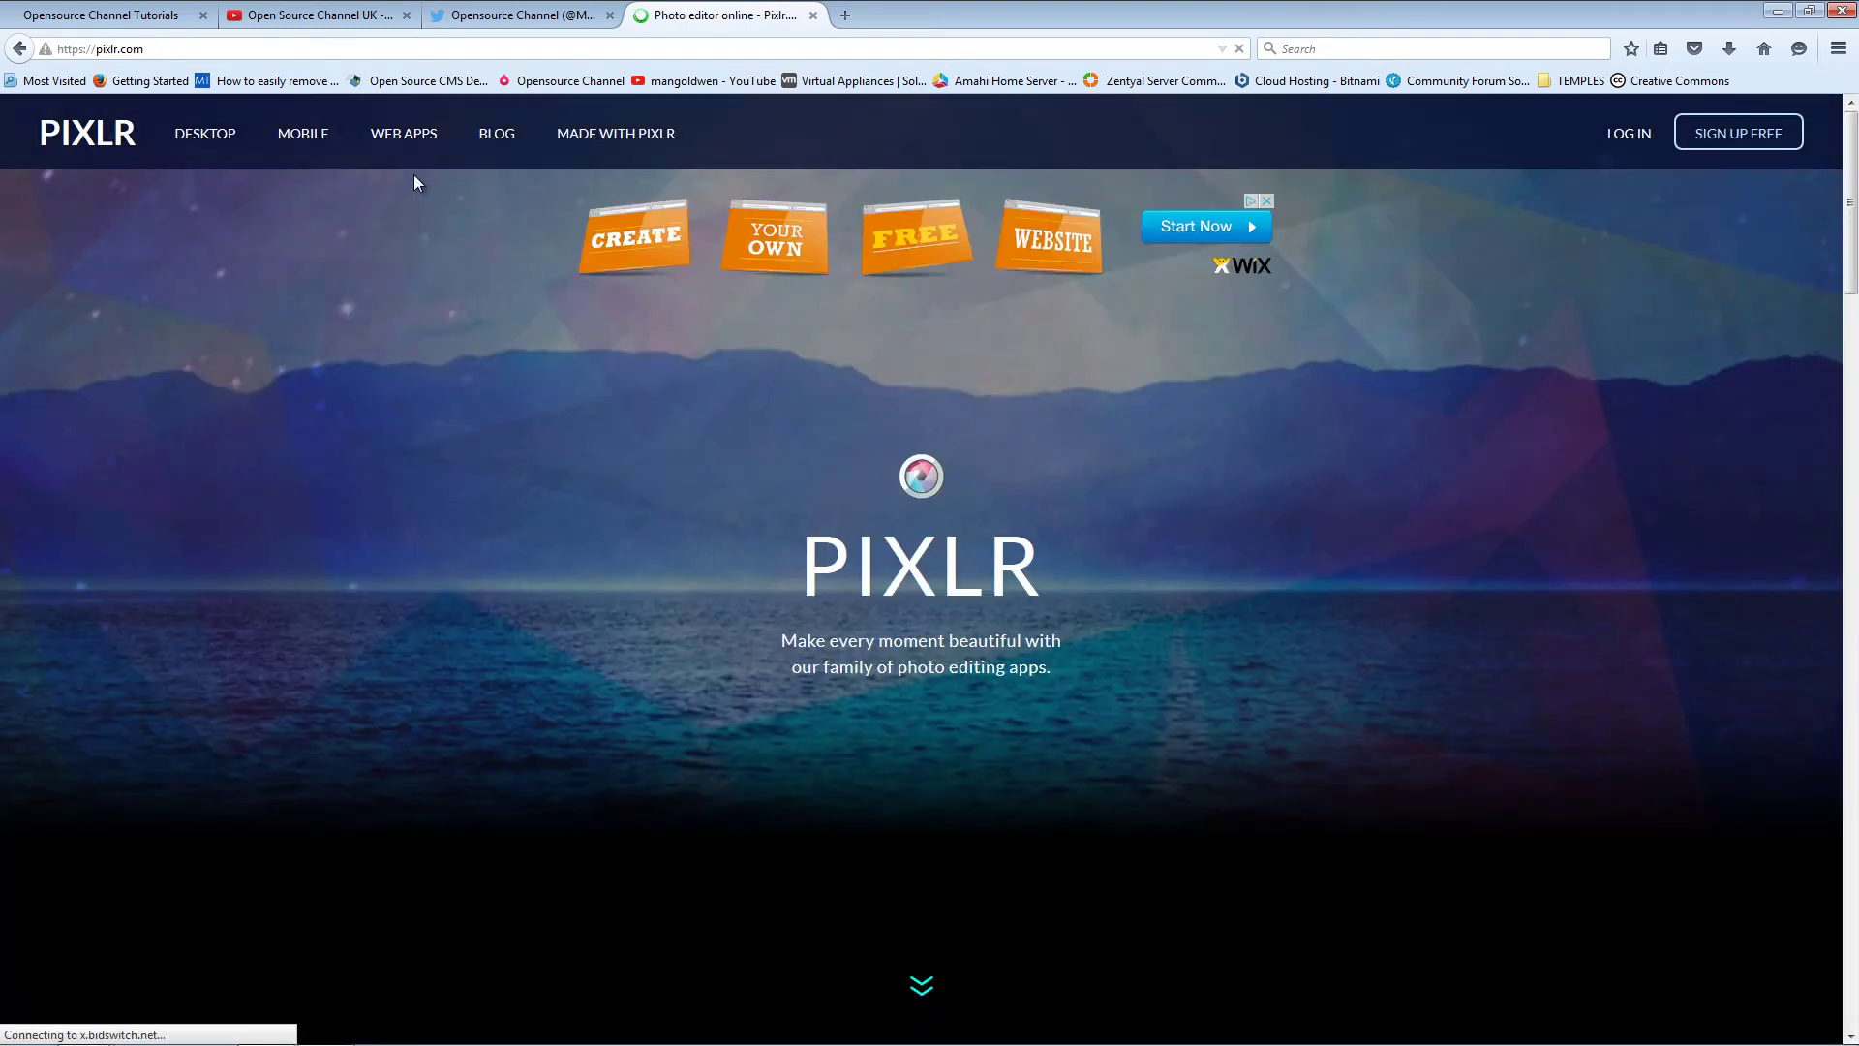
{"action": "left_click", "coordinate": [308, 142]}
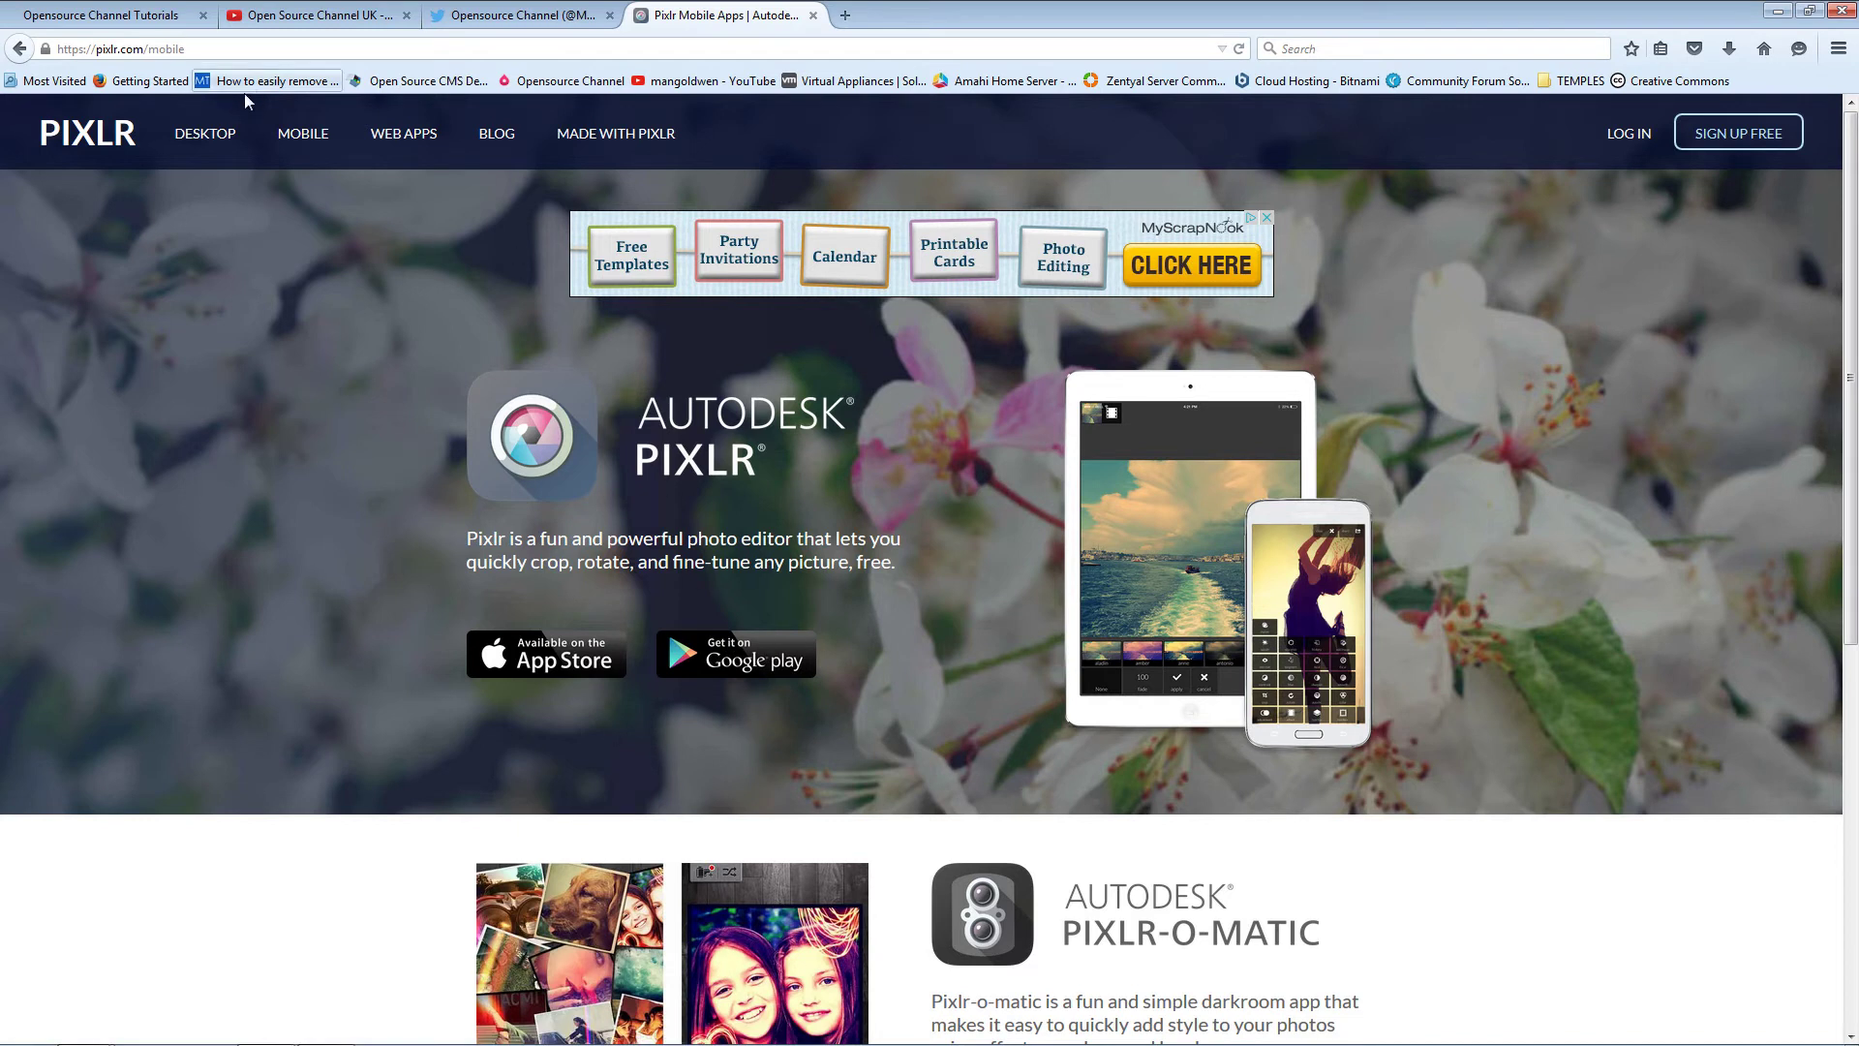
{"action": "left_click", "coordinate": [205, 136]}
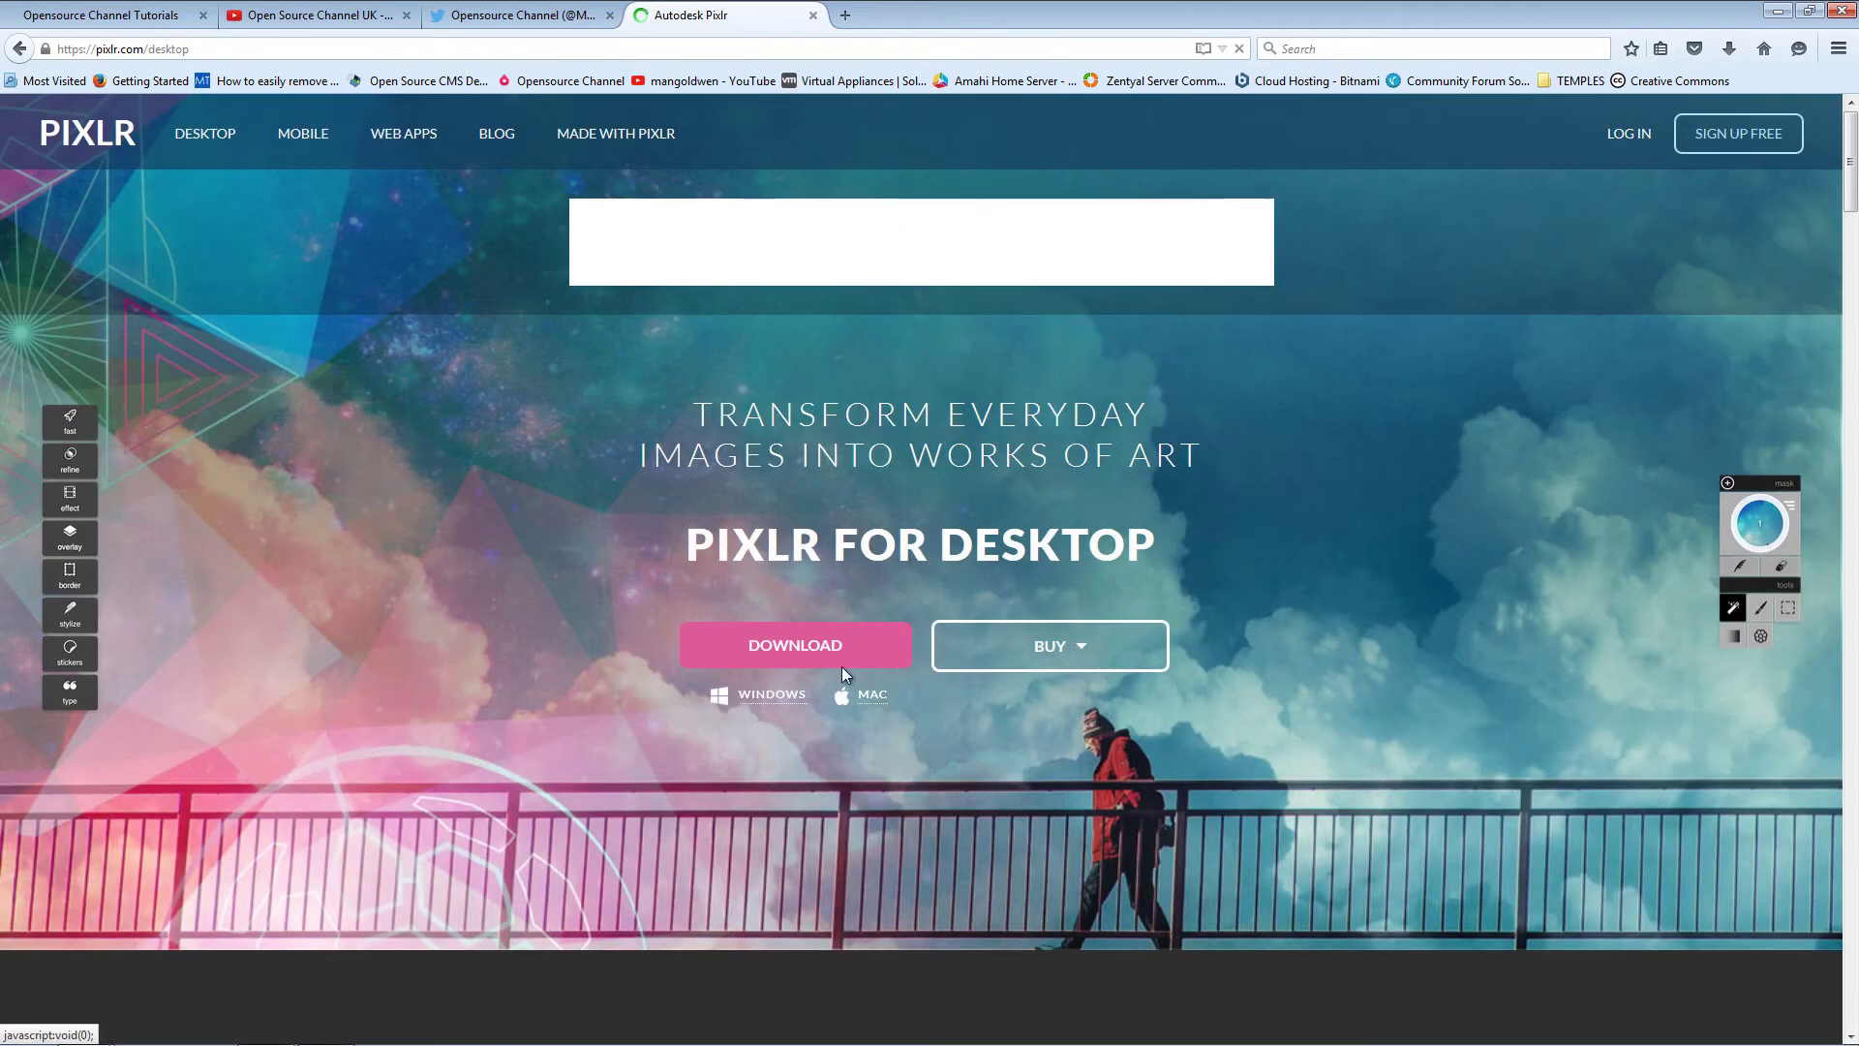
Reveal the Pixlr desktop subscription prices under BUY.
{"action": "left_click", "coordinate": [1035, 655]}
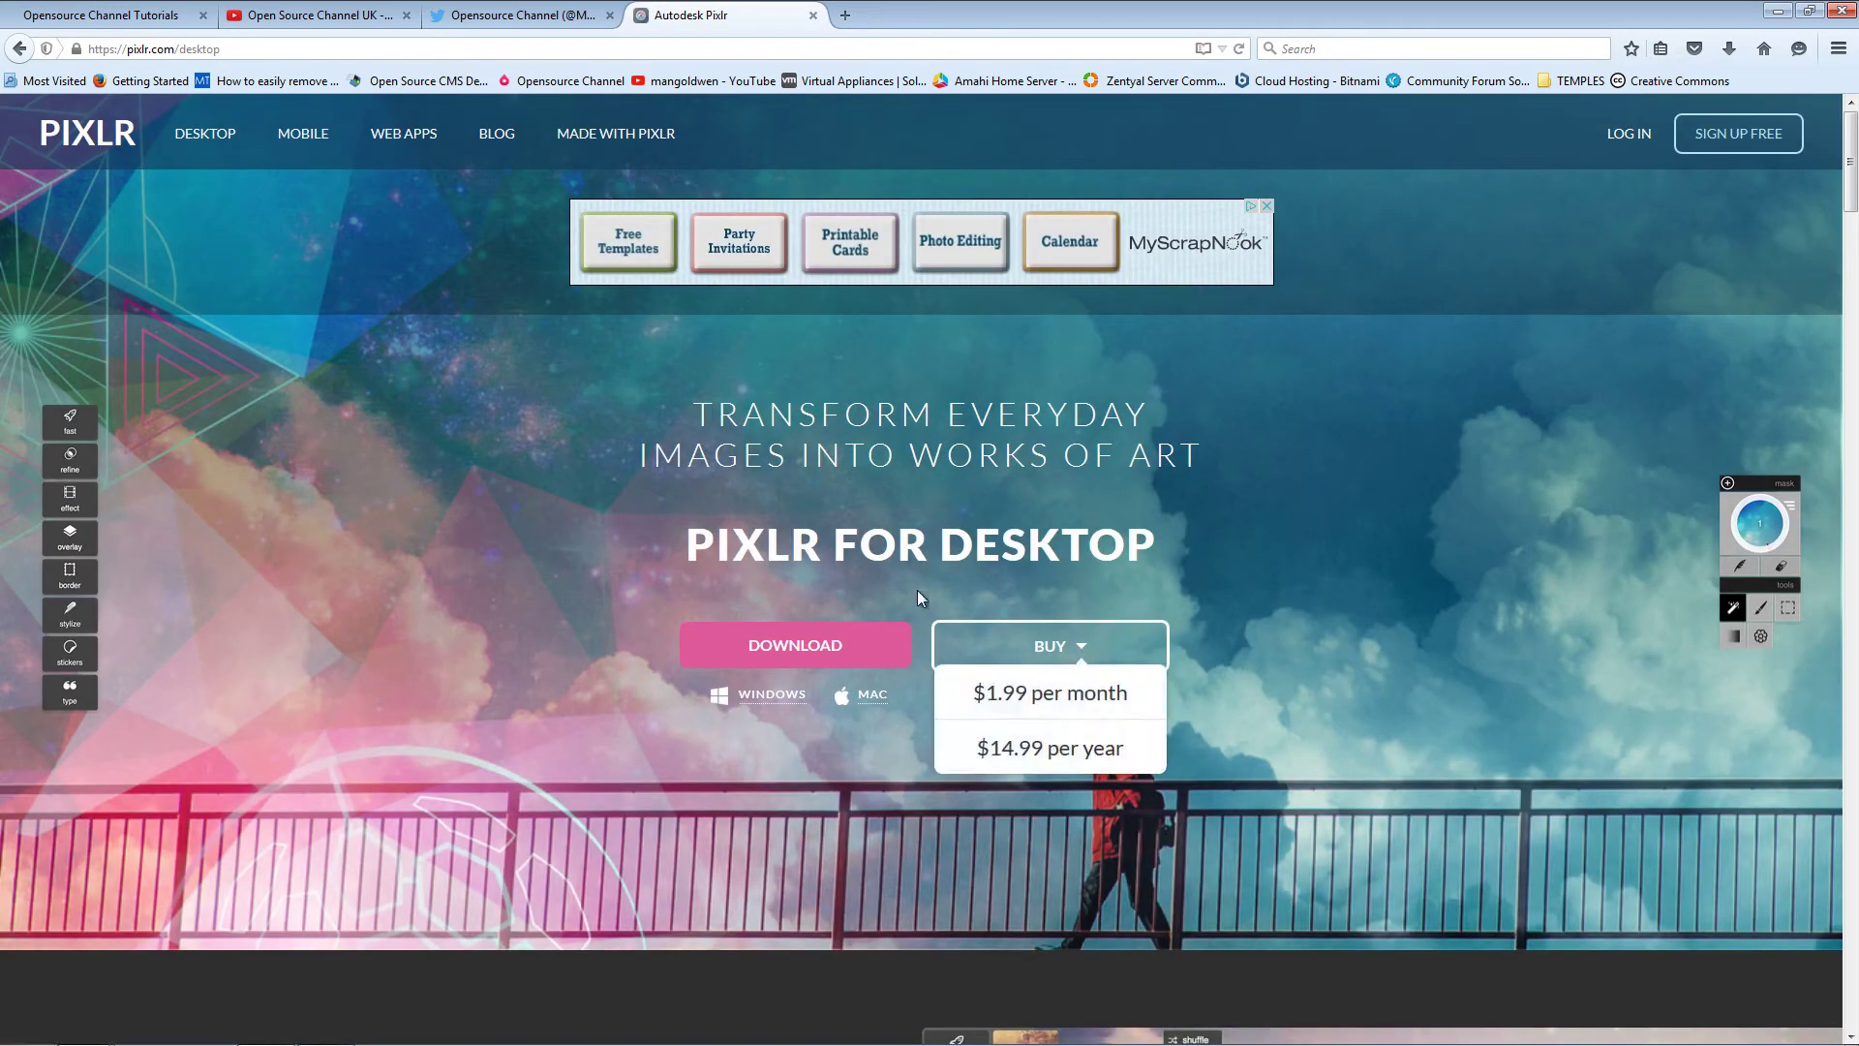
{"action": "left_click", "coordinate": [1022, 655]}
{"action": "left_click", "coordinate": [1062, 654]}
Scroll to the Essentials/Pro pricing and request the free Essentials download.
{"action": "scroll", "coordinate": [794, 736], "scroll_direction": "down", "scroll_amount": 10}
{"action": "scroll", "coordinate": [804, 736], "scroll_direction": "down", "scroll_amount": 20}
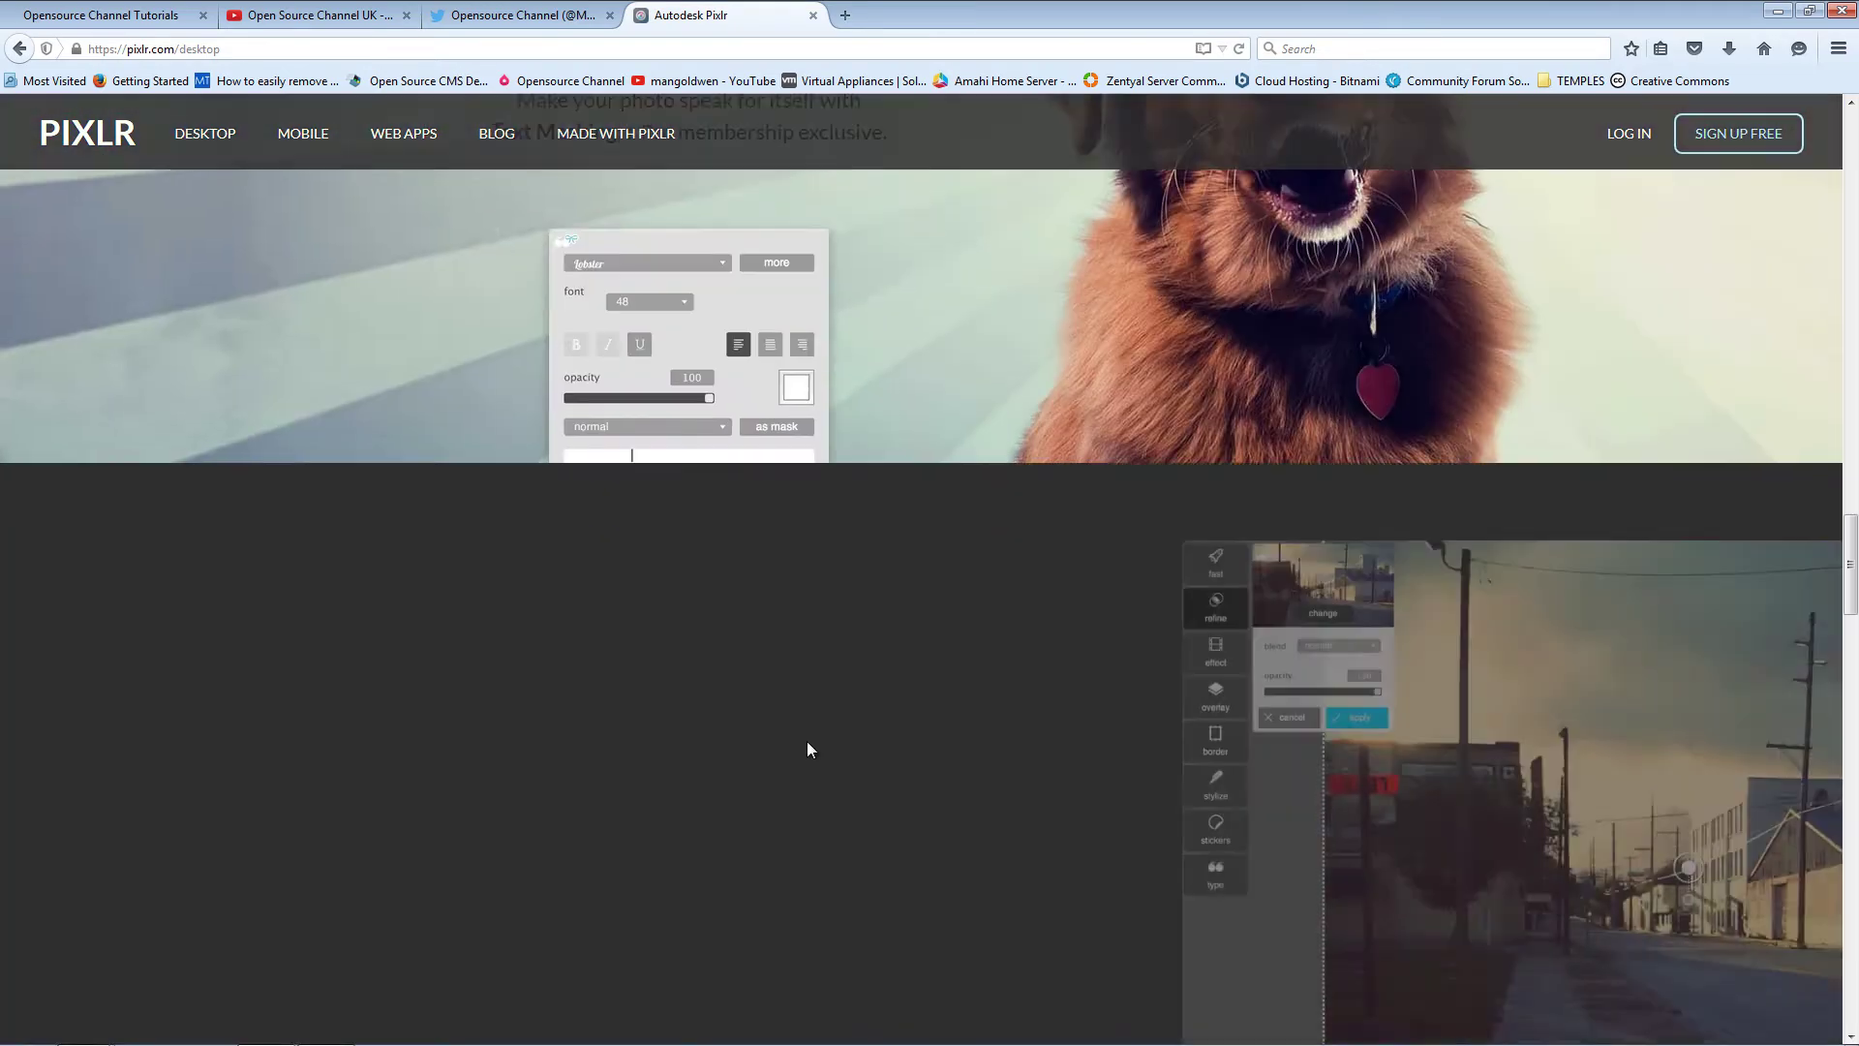
{"action": "scroll", "coordinate": [809, 745], "scroll_direction": "down", "scroll_amount": 20}
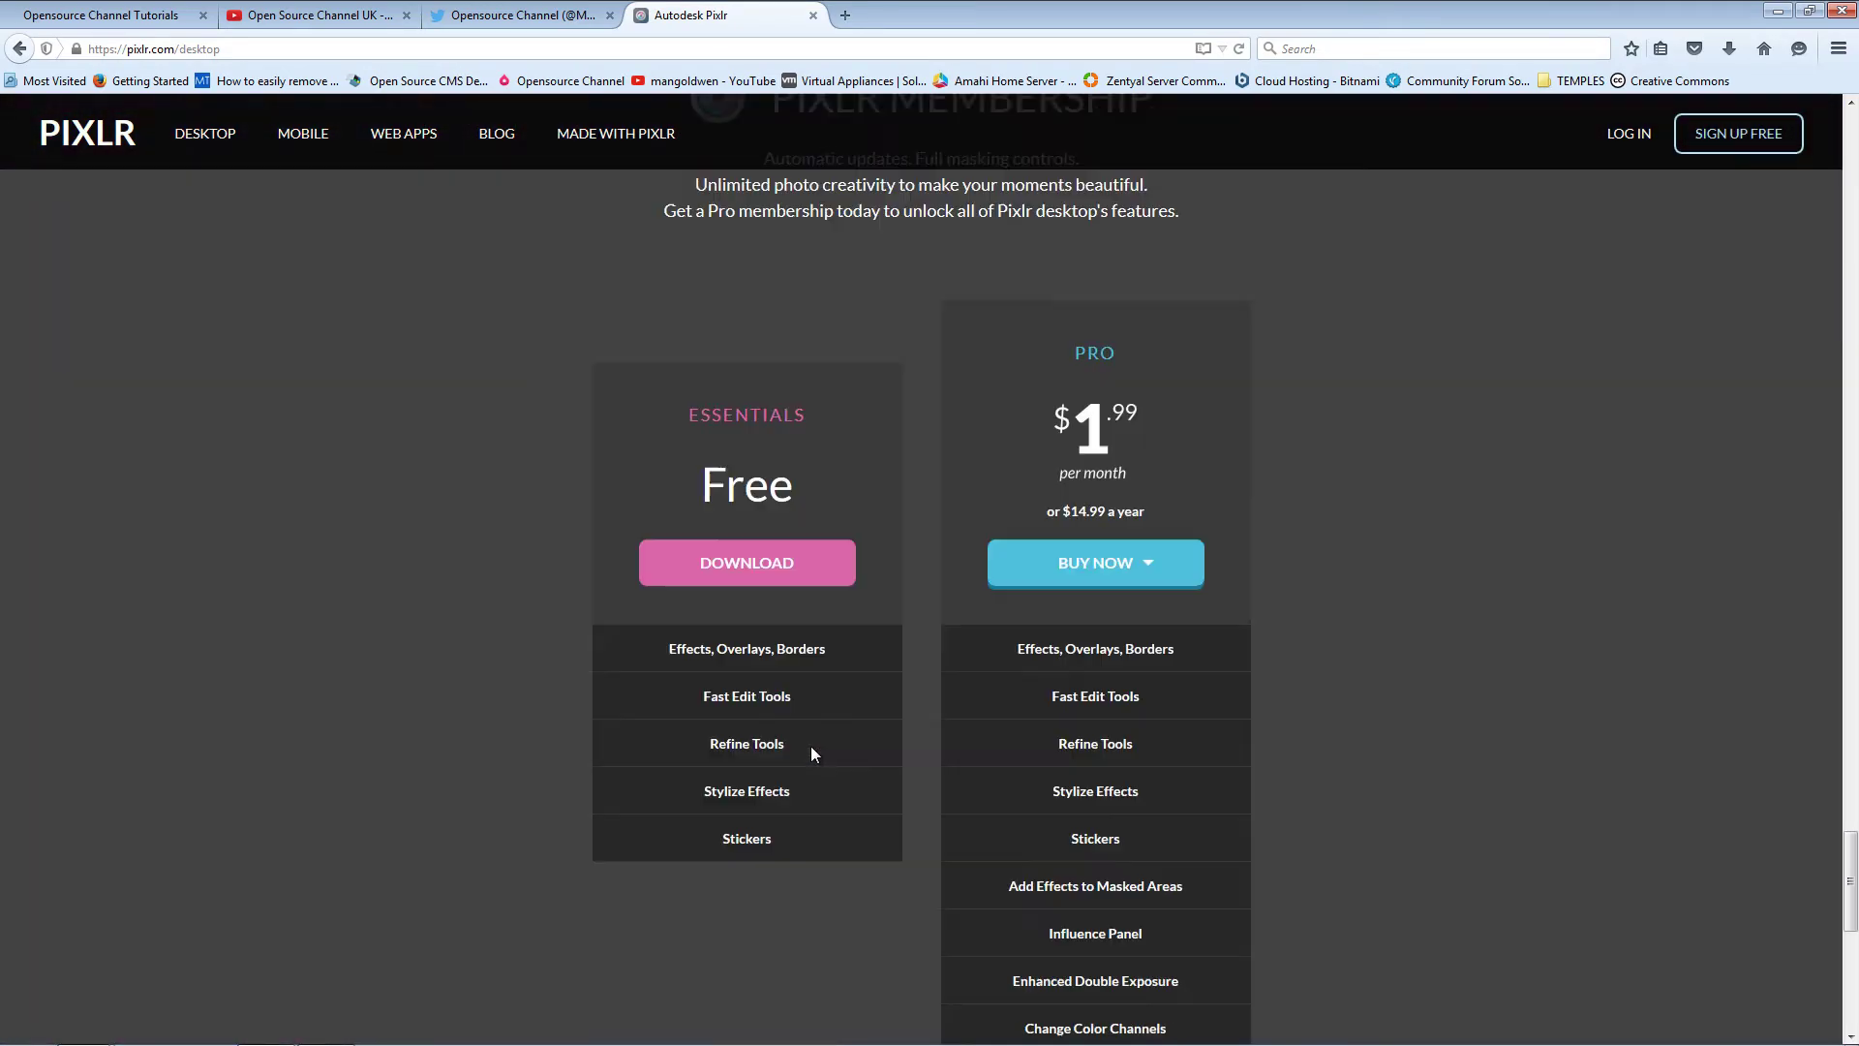
{"action": "scroll", "coordinate": [811, 746], "scroll_direction": "up", "scroll_amount": 3}
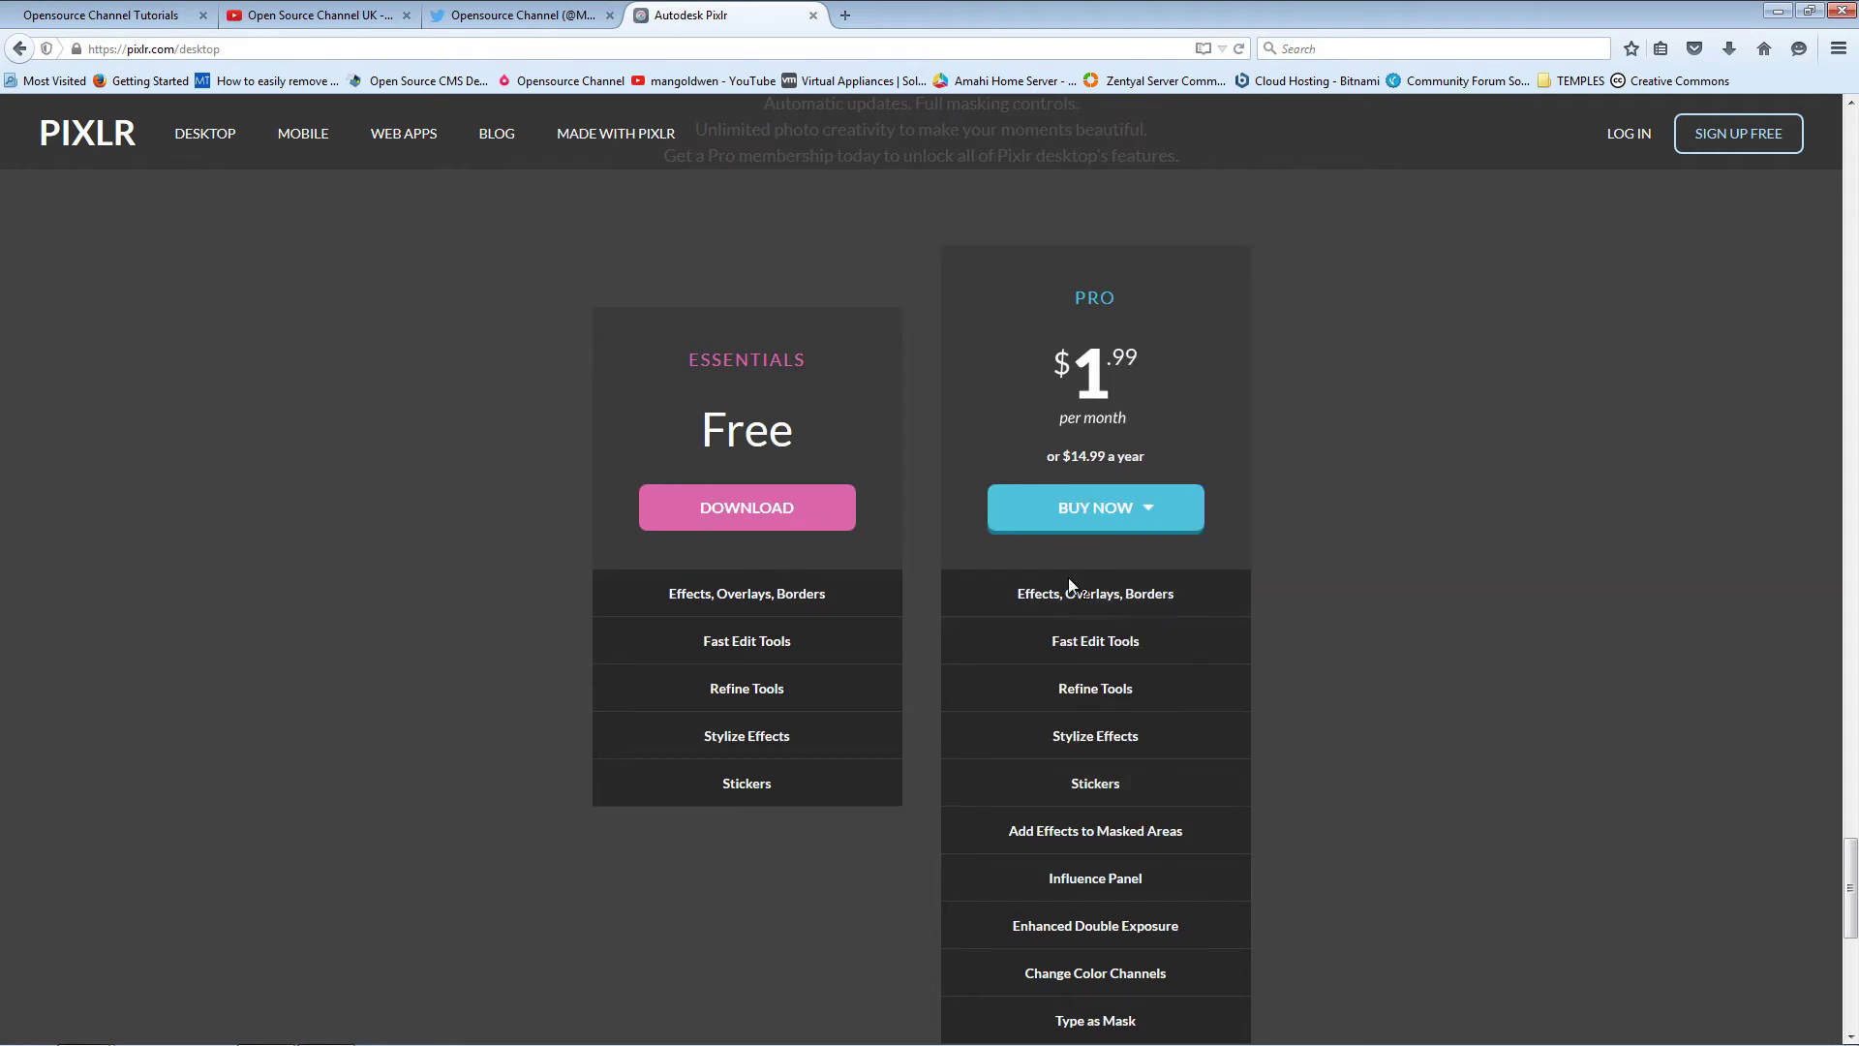
{"action": "scroll", "coordinate": [1370, 701], "scroll_direction": "down", "scroll_amount": 2}
{"action": "scroll", "coordinate": [1369, 706], "scroll_direction": "up", "scroll_amount": 1}
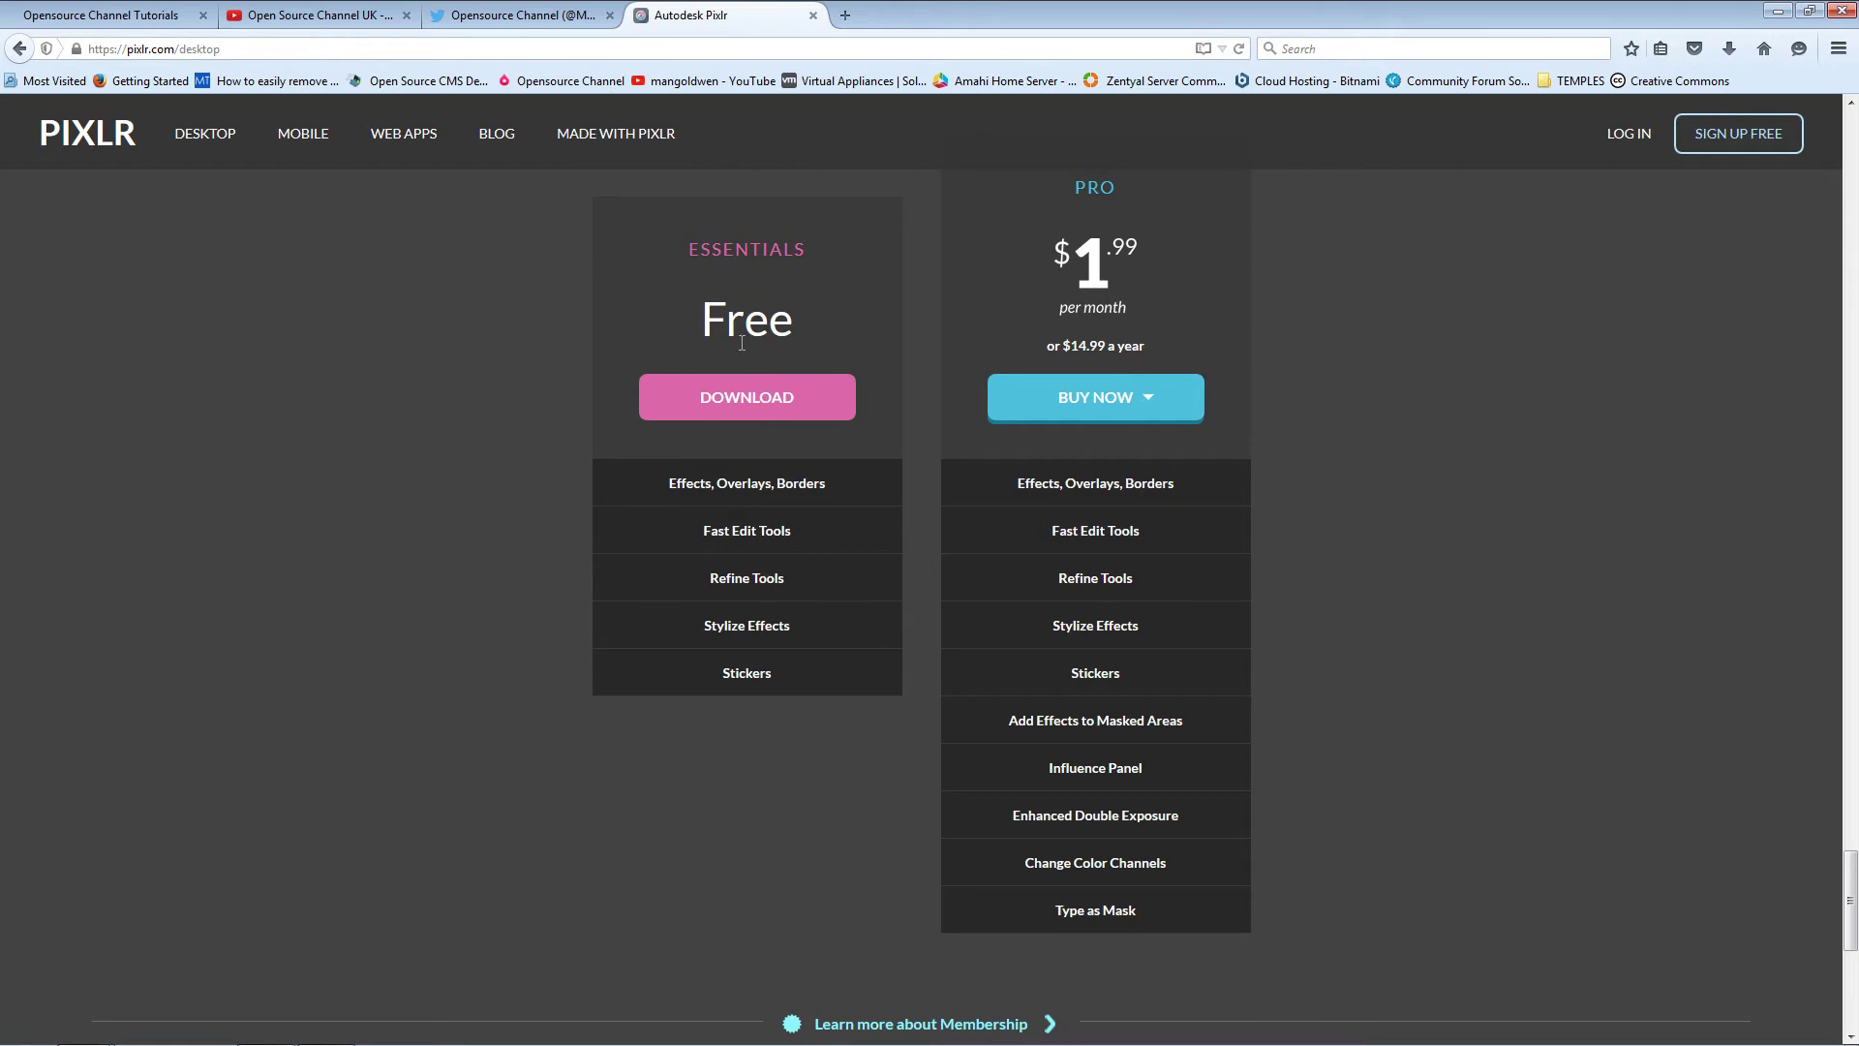
{"action": "mouse_move", "coordinate": [742, 498]}
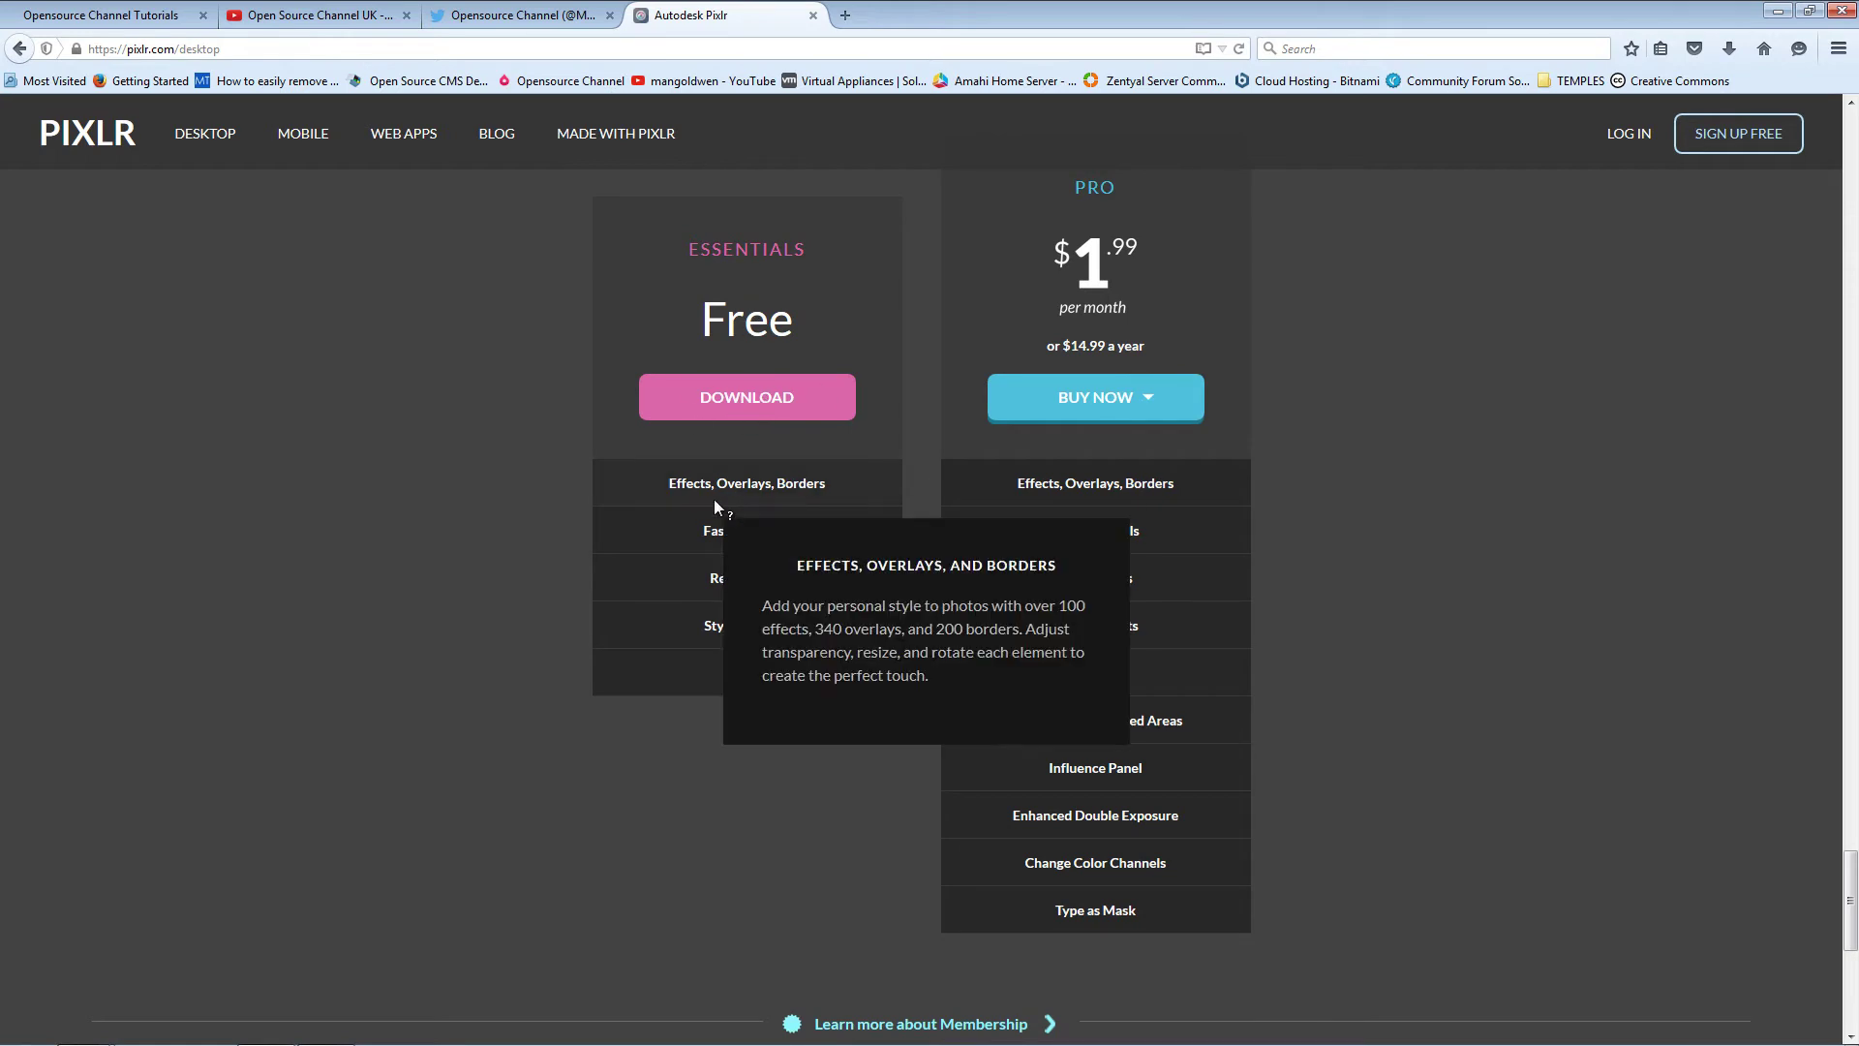
{"action": "left_click", "coordinate": [740, 401]}
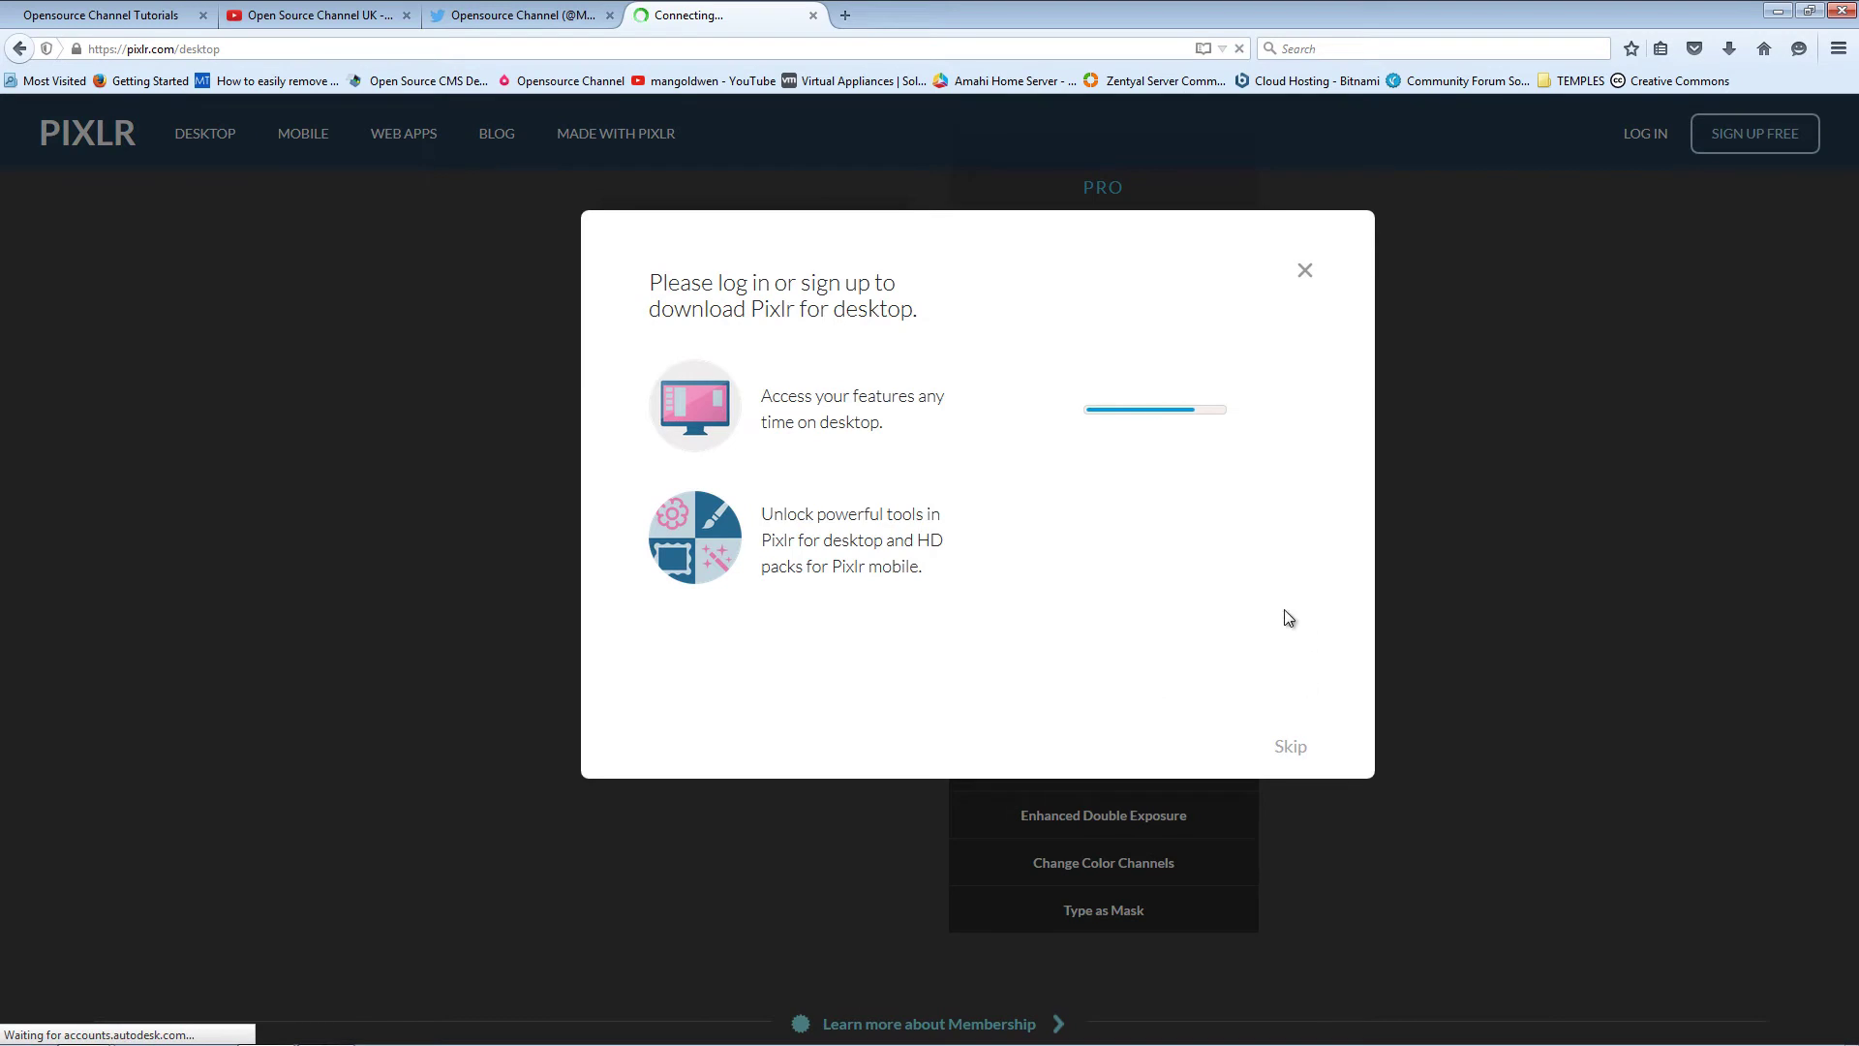
Skip the sign-up prompt and cancel the Autodesk_Pixlr file save dialog.
{"action": "left_click", "coordinate": [1297, 747]}
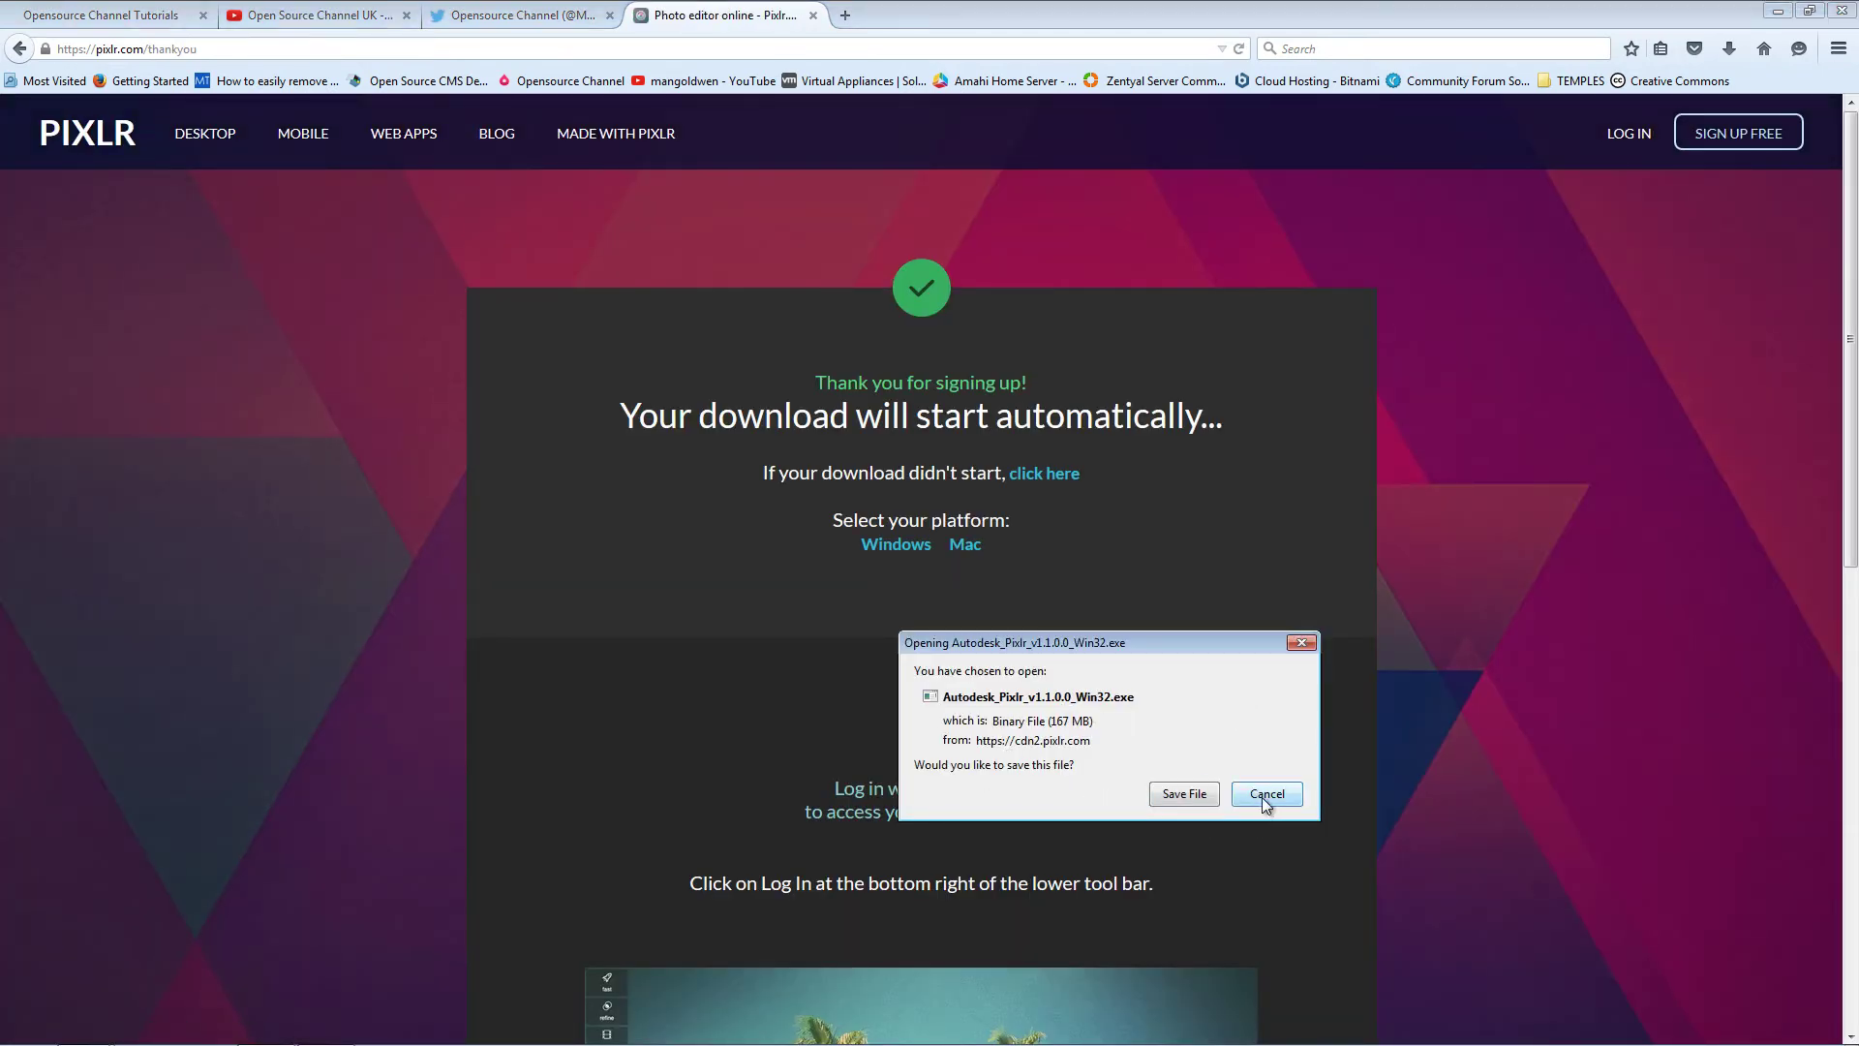
{"action": "left_click", "coordinate": [1263, 798]}
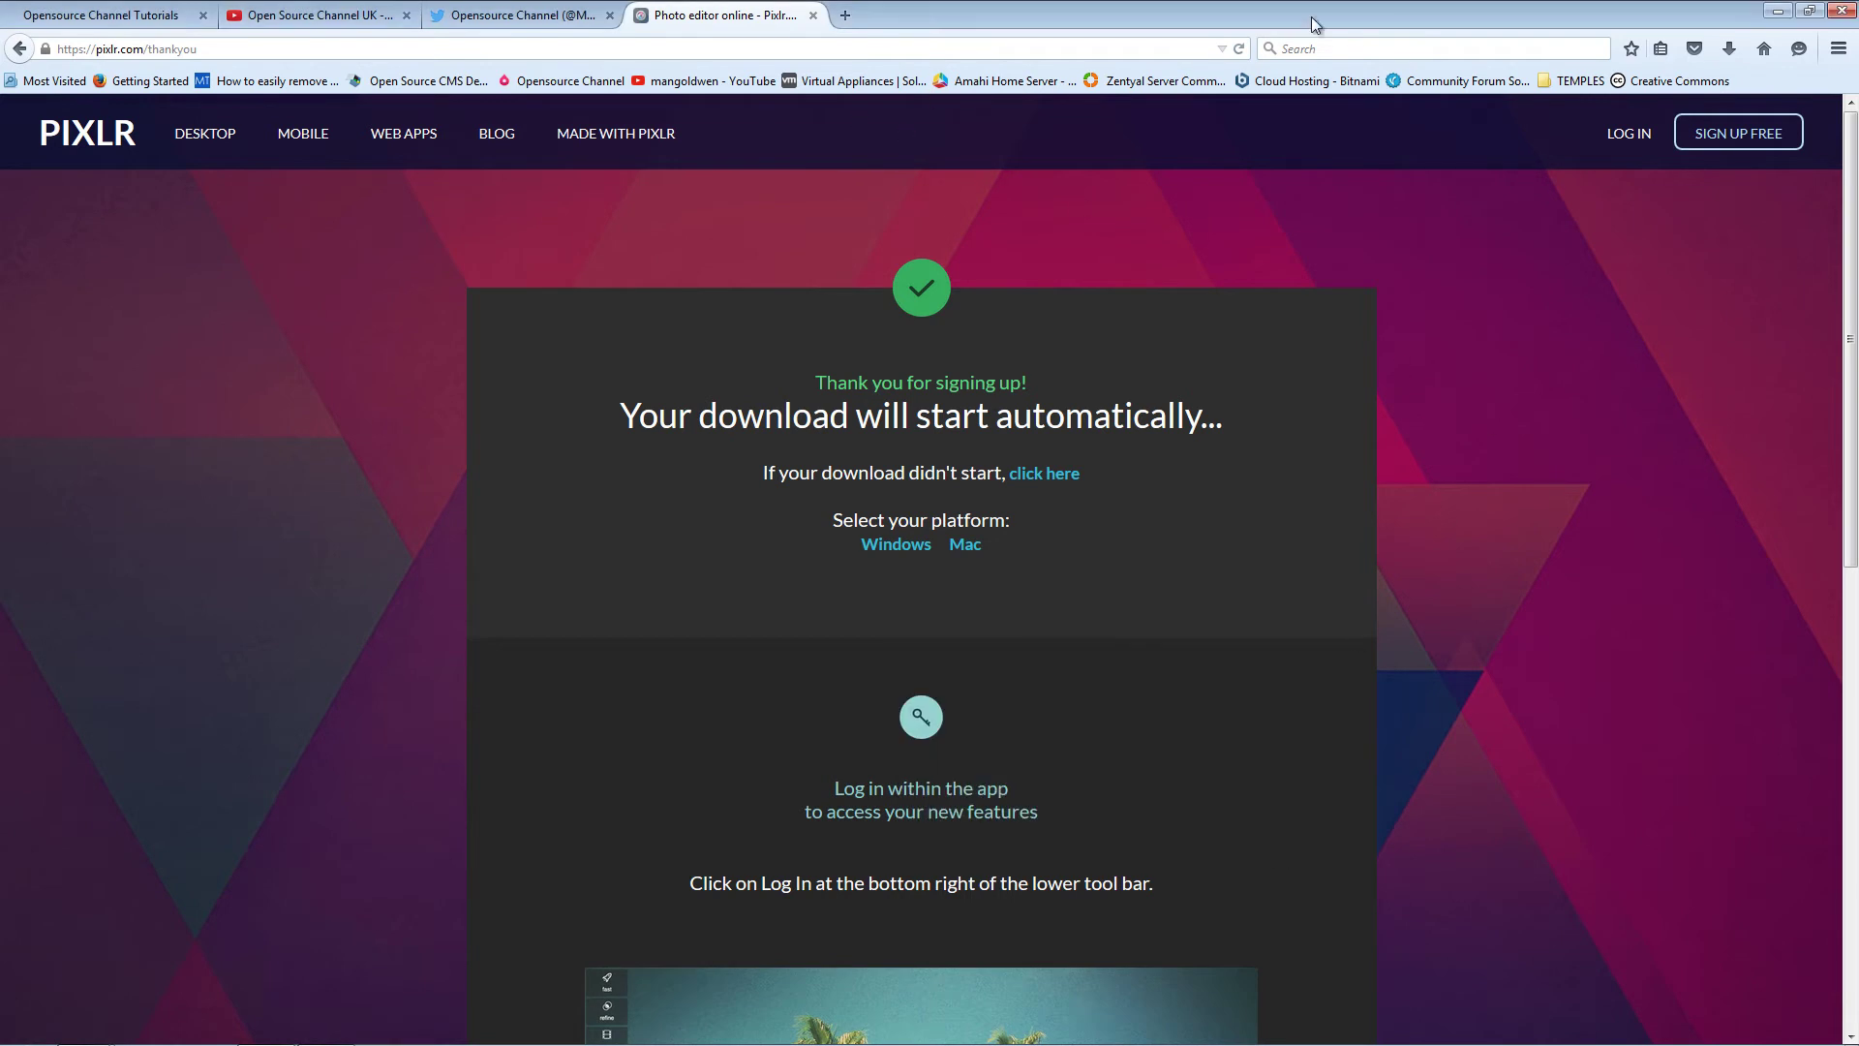
Run the downloaded Autodesk_Pixlr_v1.1.0.0_Win32 installer from the Downloads folder.
{"action": "left_click", "coordinate": [1778, 12]}
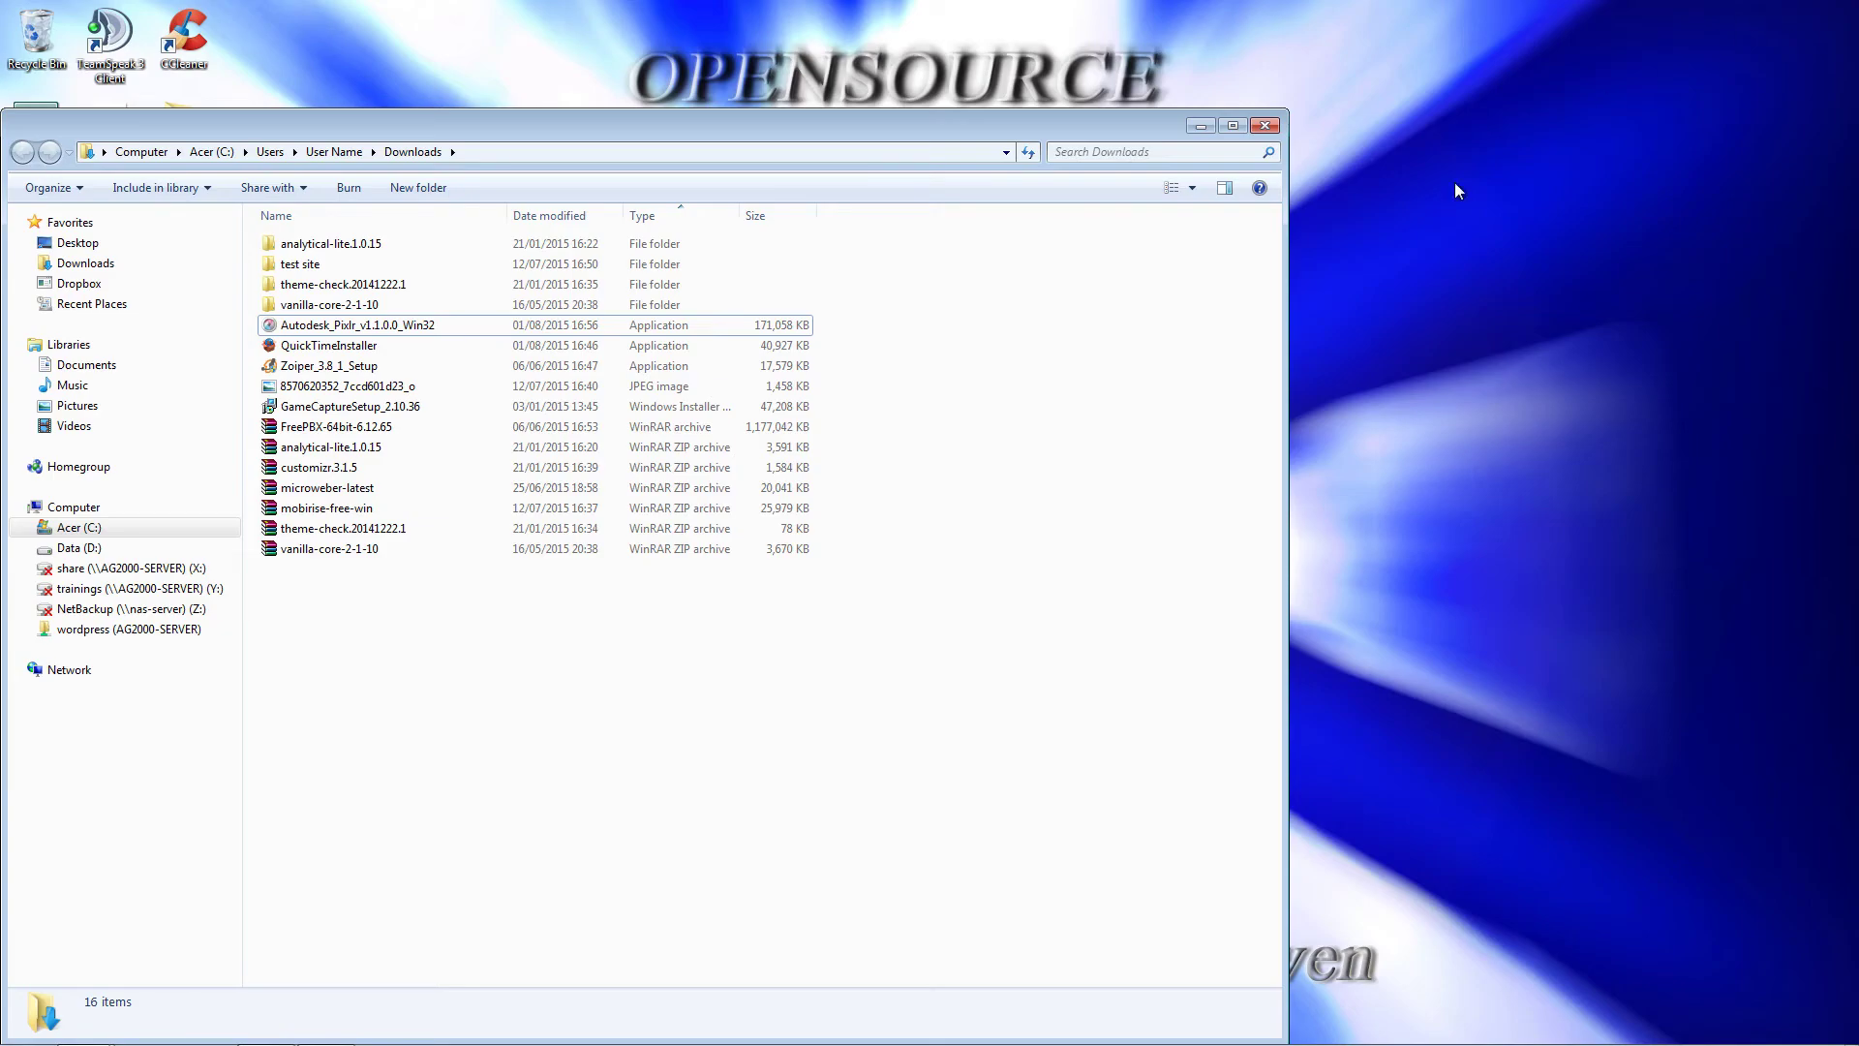
{"action": "left_click_drag", "start_coordinate": [502, 118], "coordinate": [962, 80]}
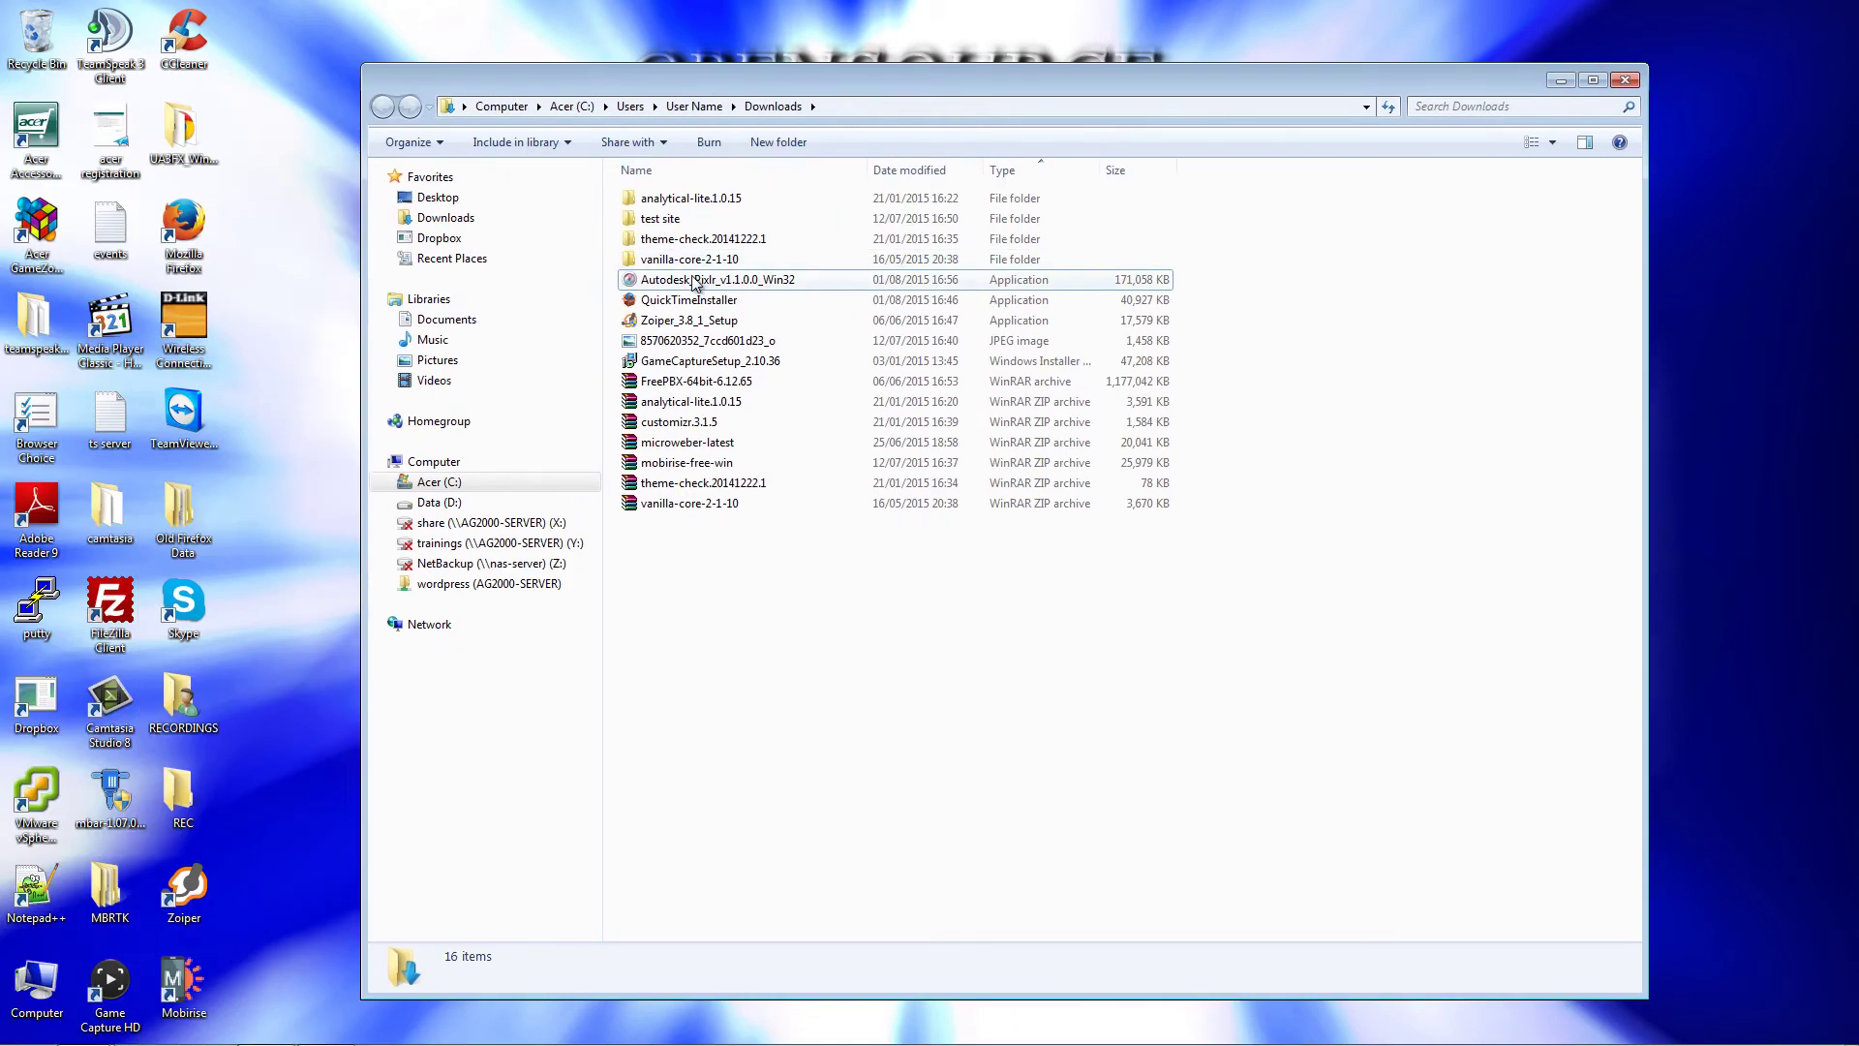
{"action": "double_click", "coordinate": [755, 281]}
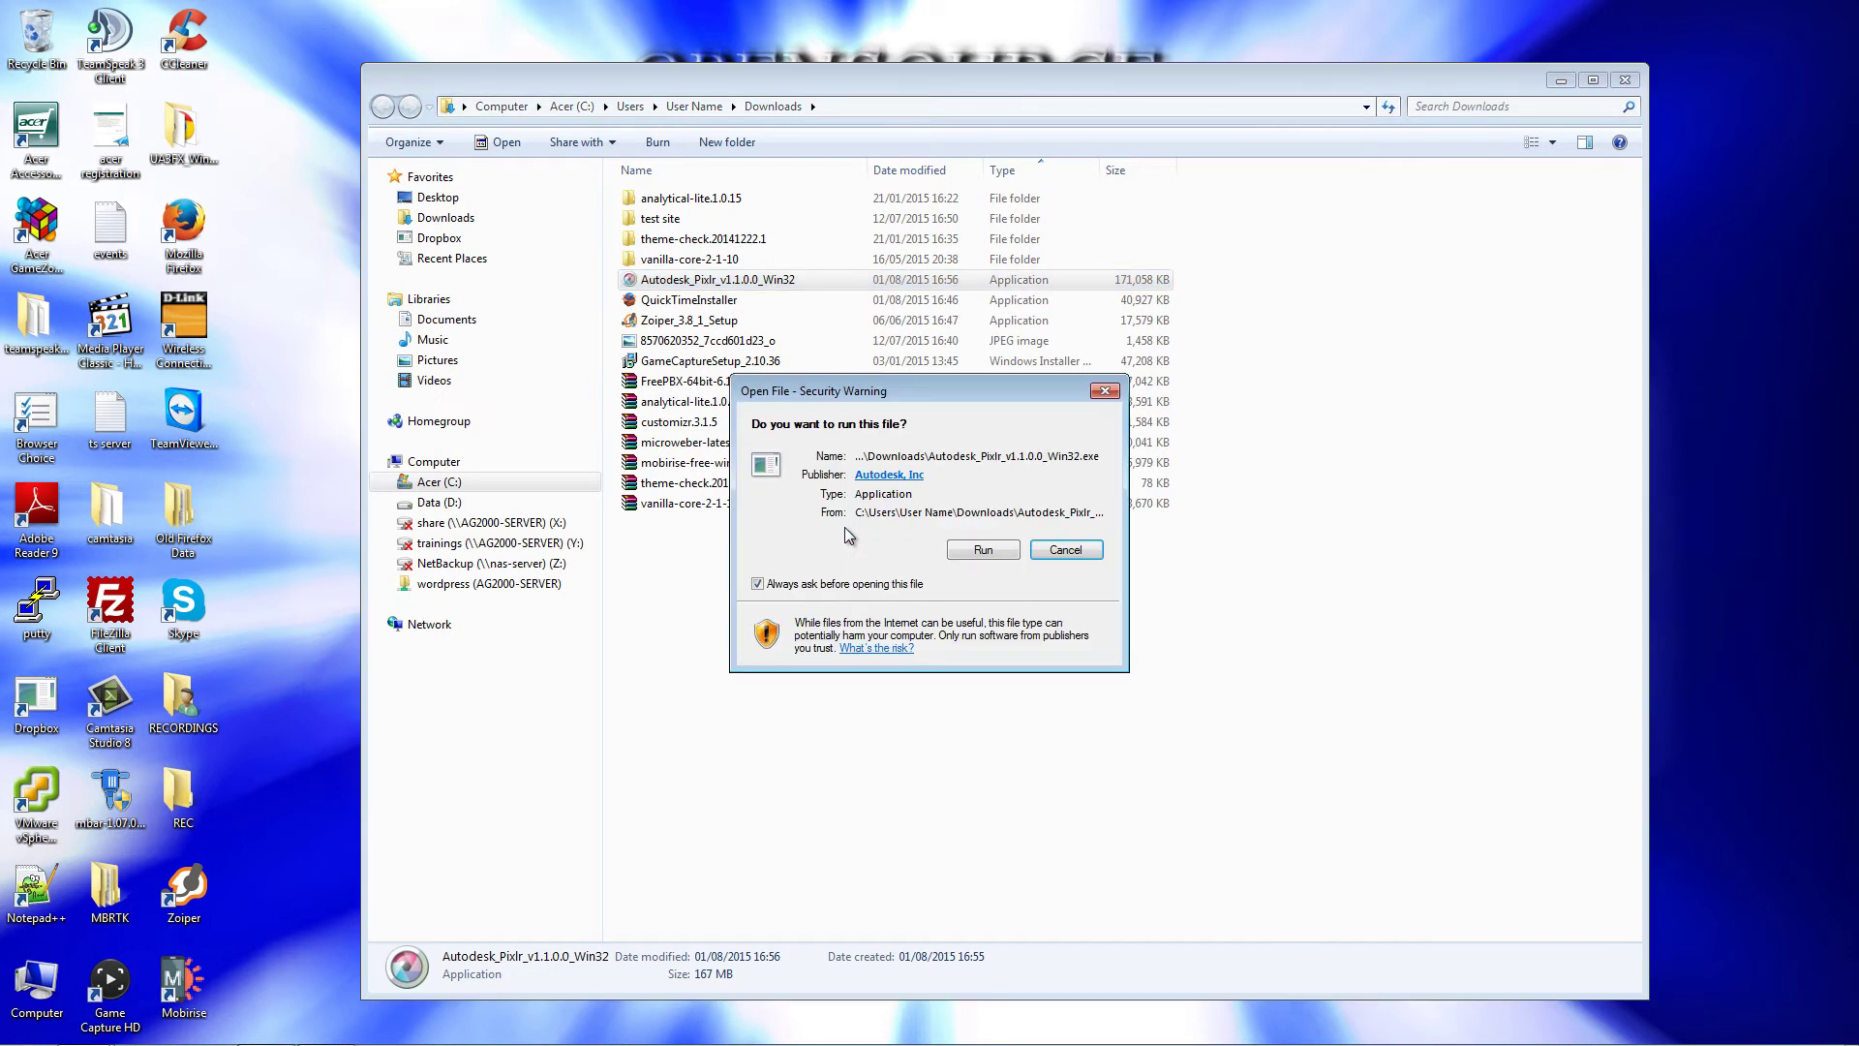
{"action": "left_click", "coordinate": [970, 549]}
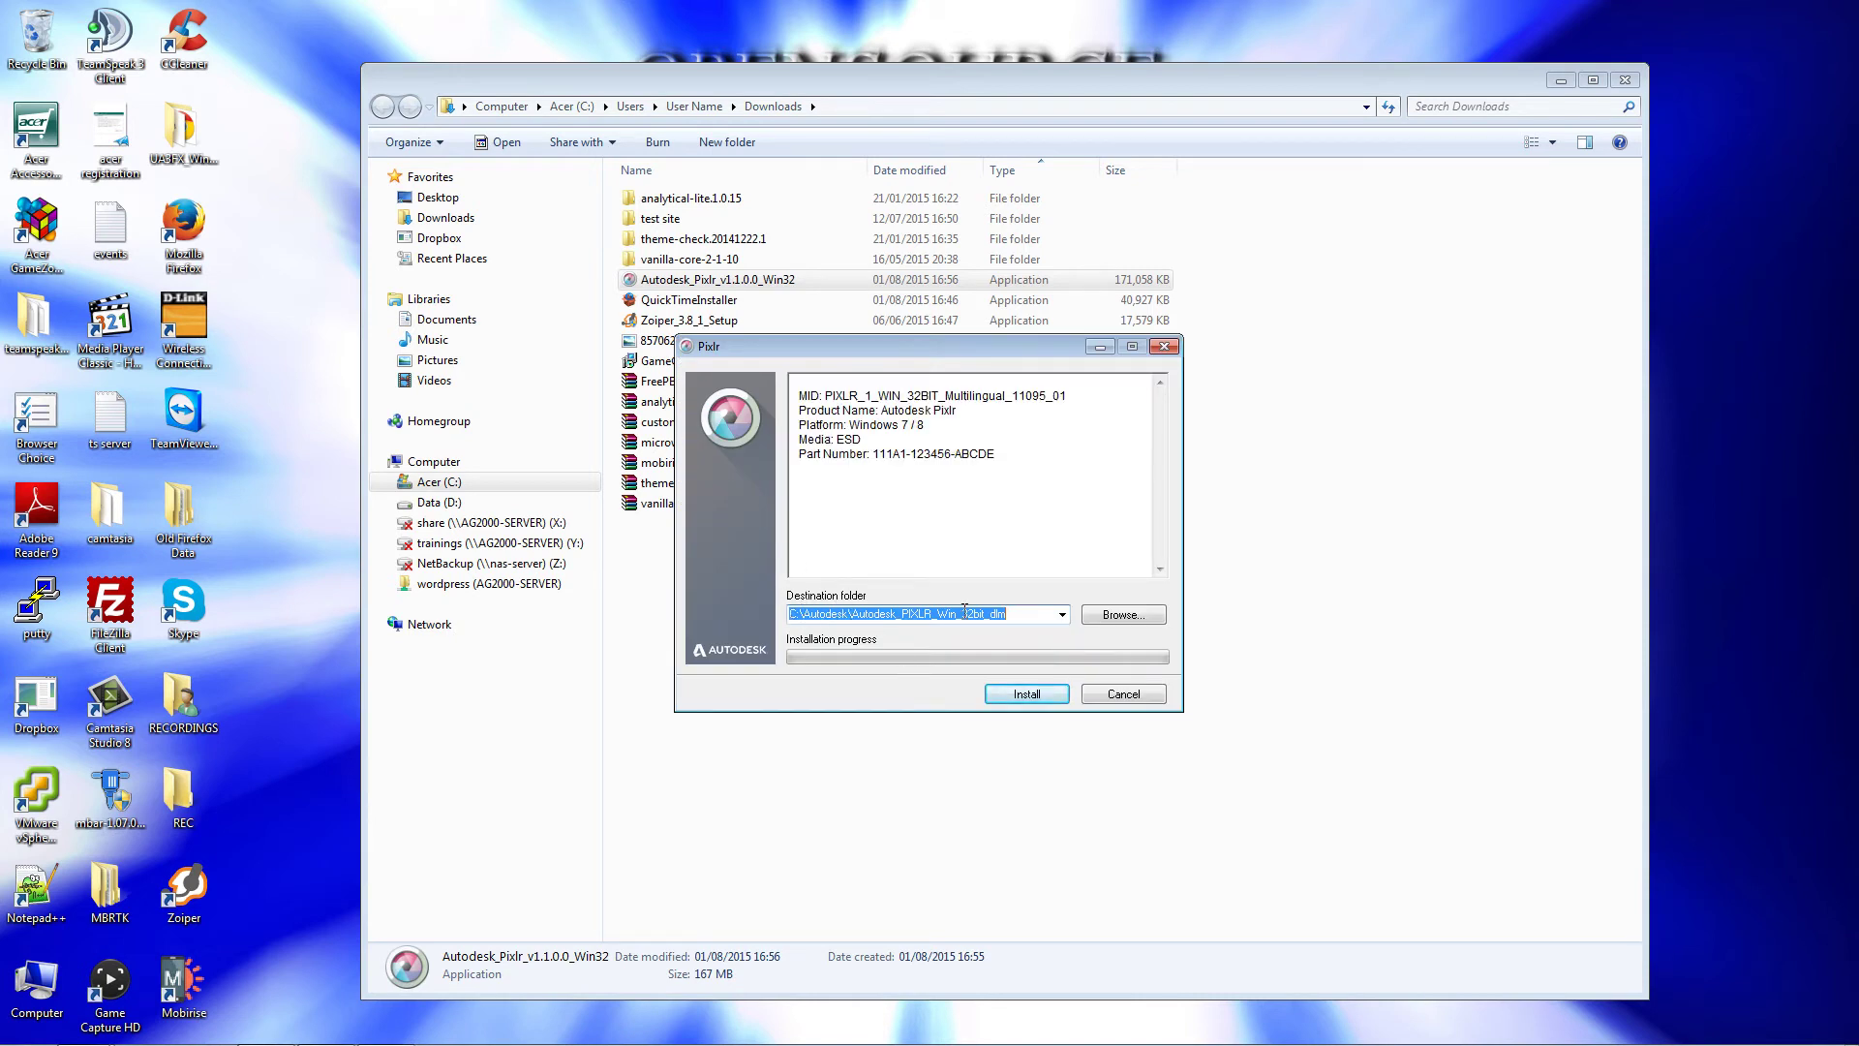
Extract the Pixlr setup files, closing Downloads and moving the installer to the top-right.
{"action": "left_click", "coordinate": [1027, 694]}
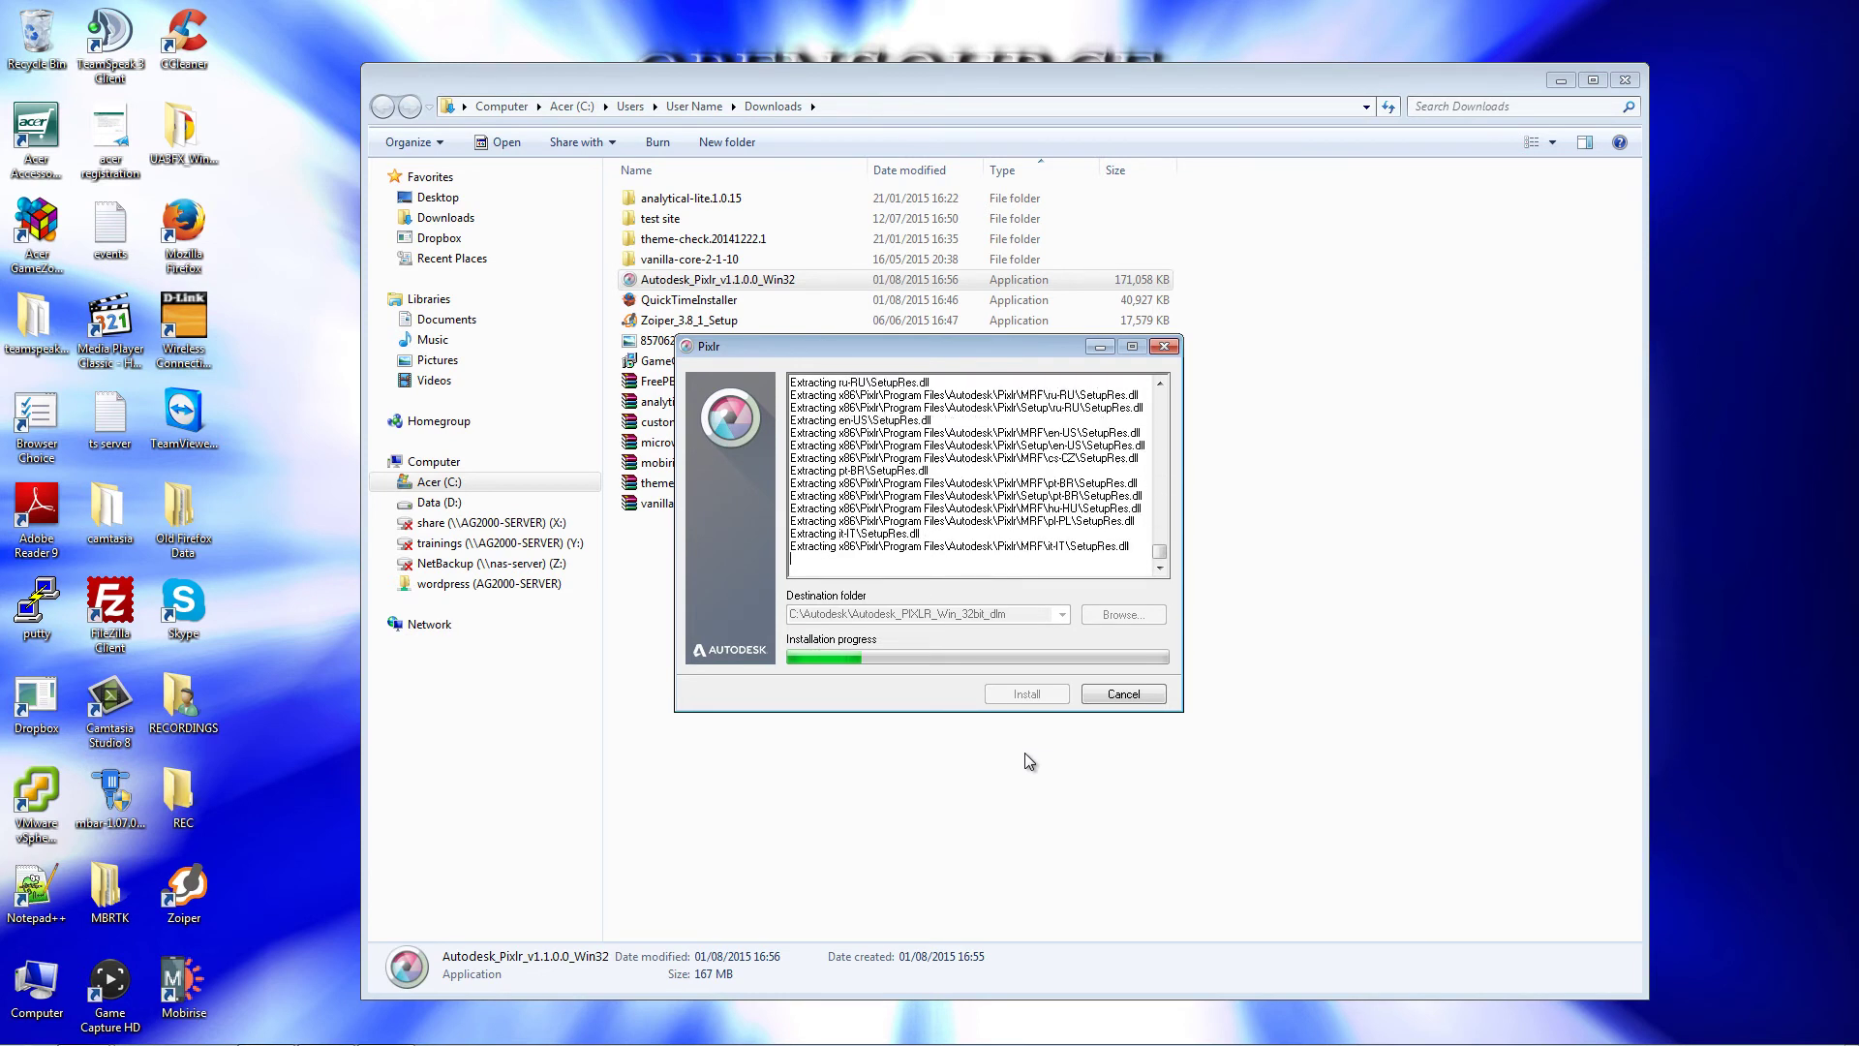
{"action": "left_click", "coordinate": [1625, 80]}
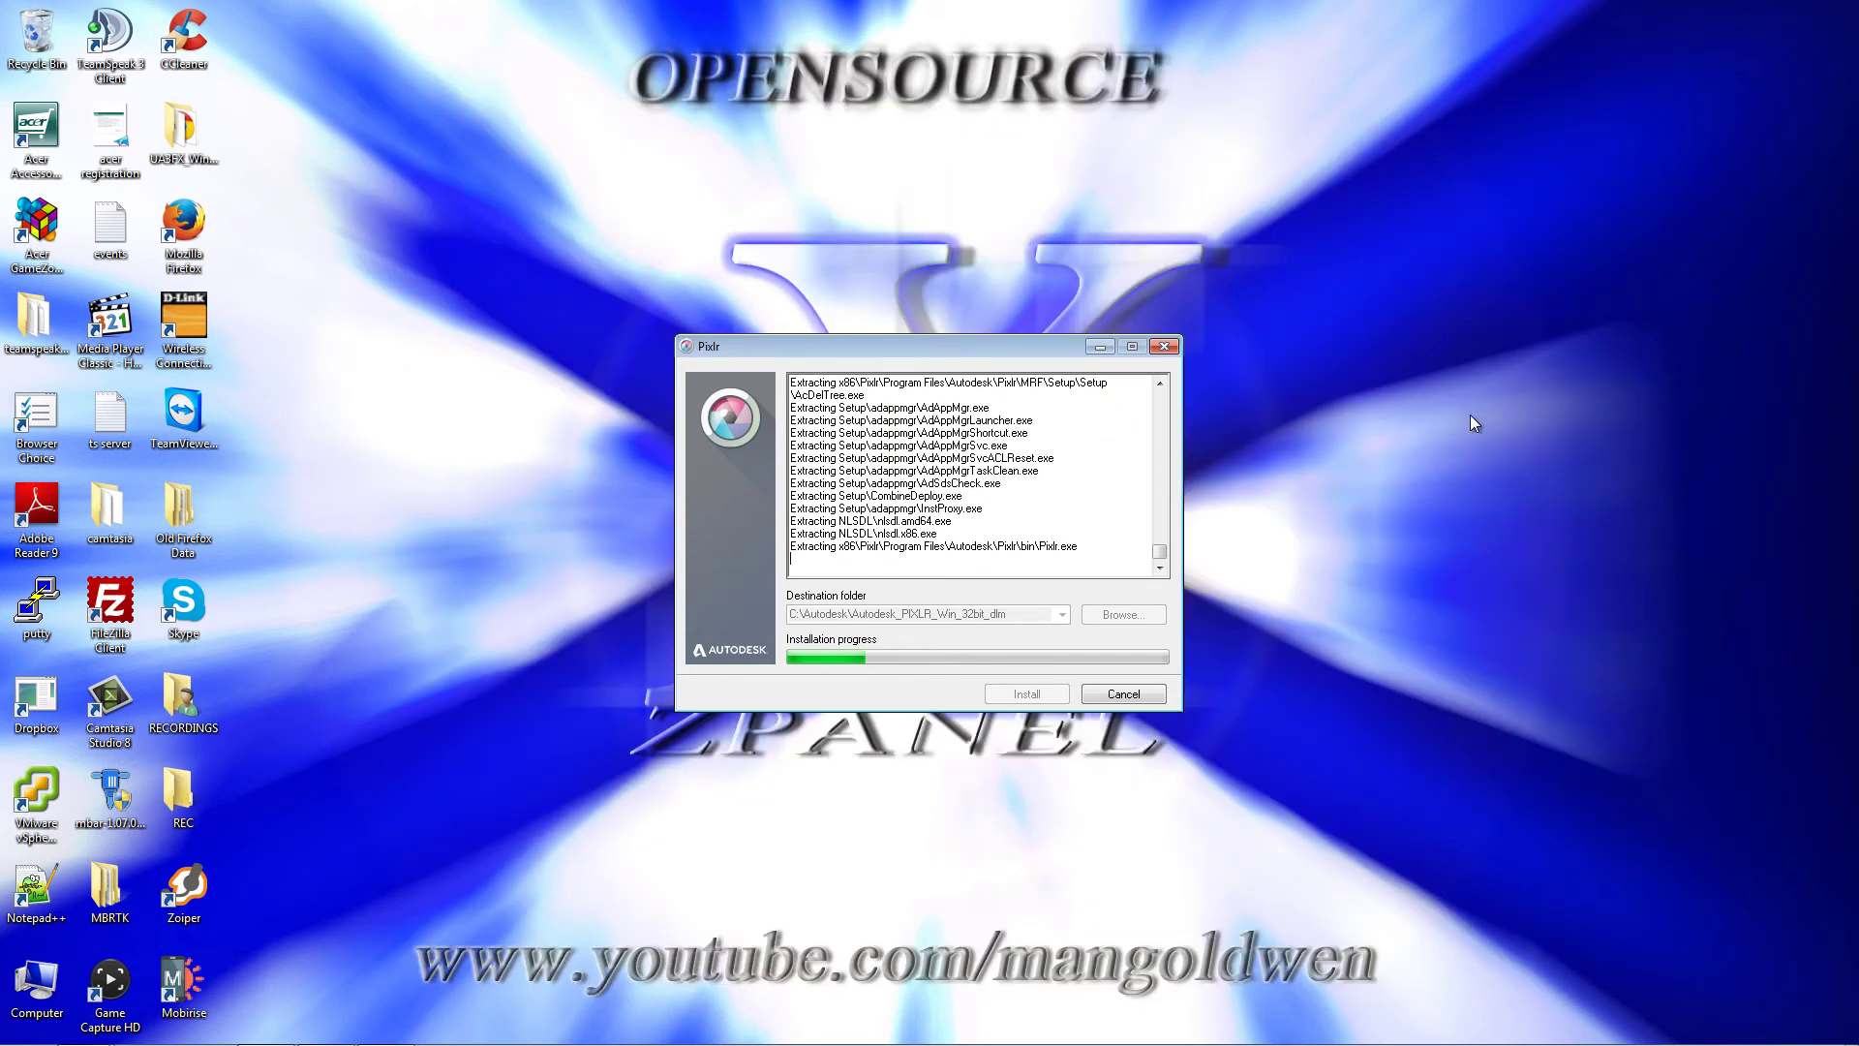
{"action": "left_click_drag", "start_coordinate": [1013, 351], "coordinate": [1432, 103]}
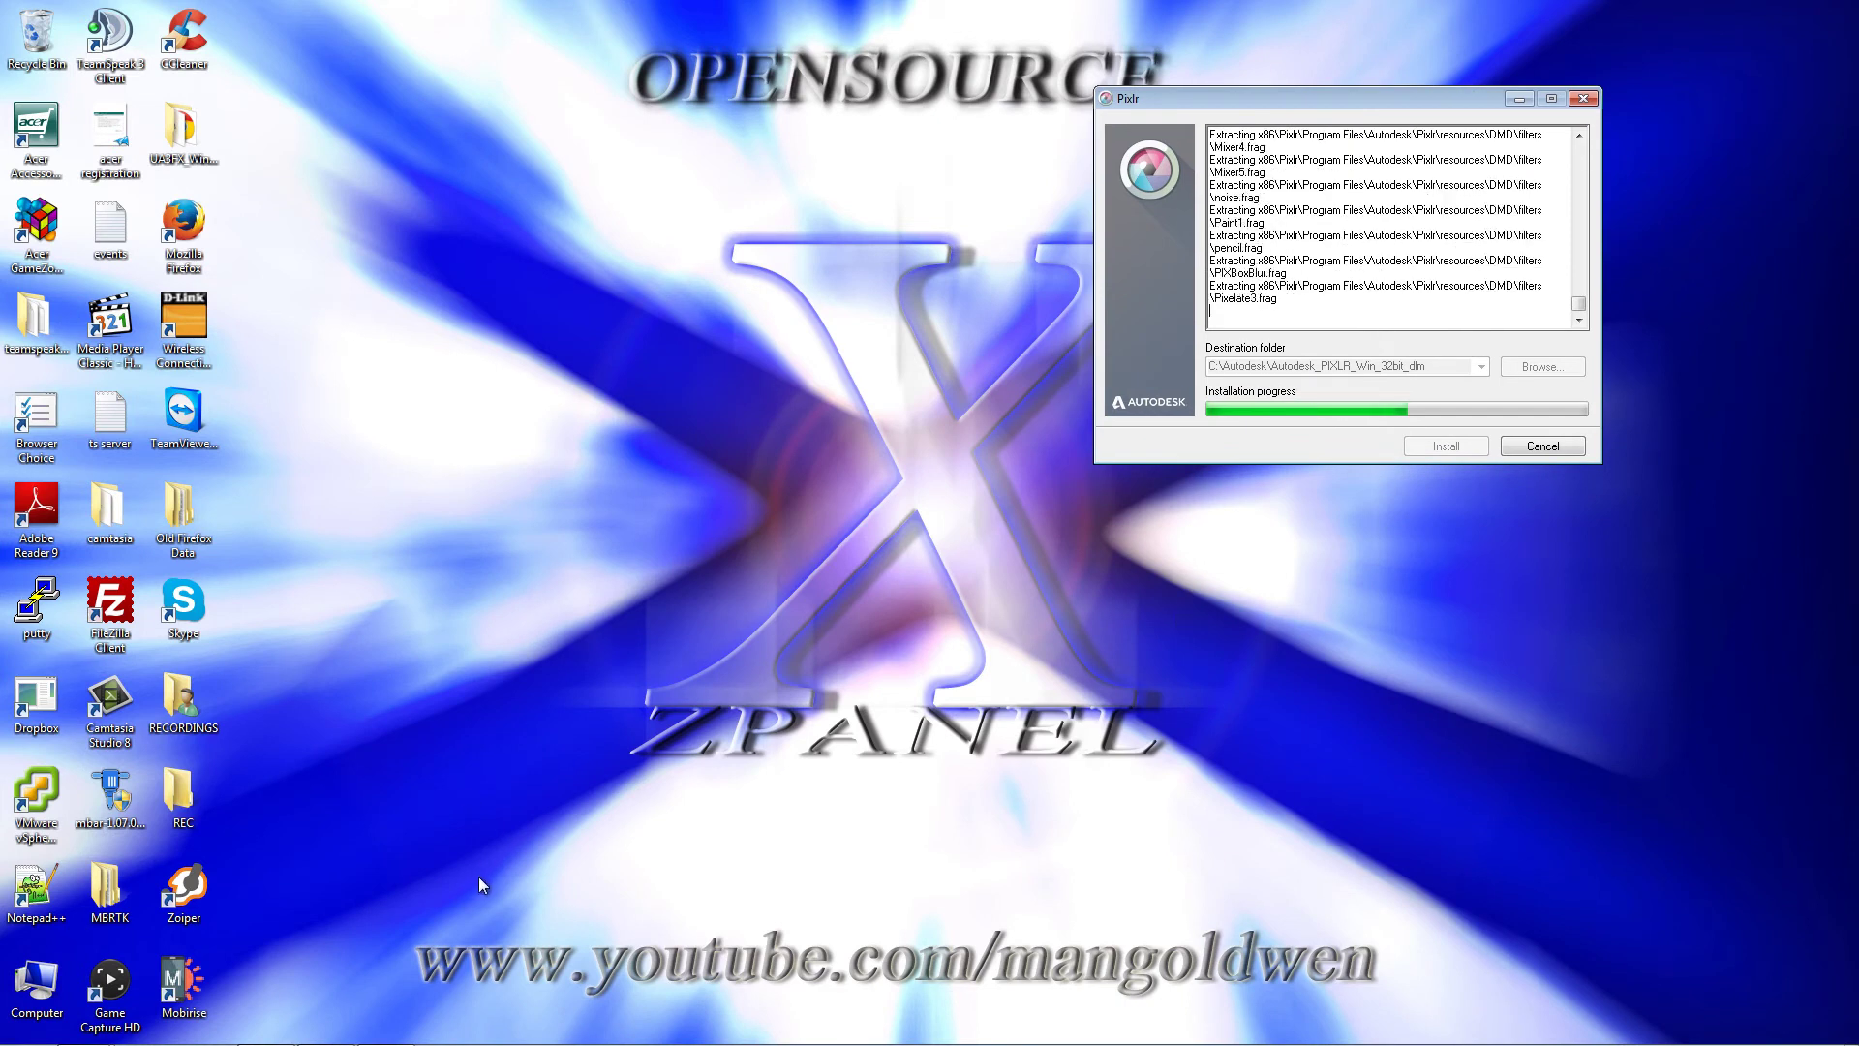
{"action": "left_click", "coordinate": [202, 988]}
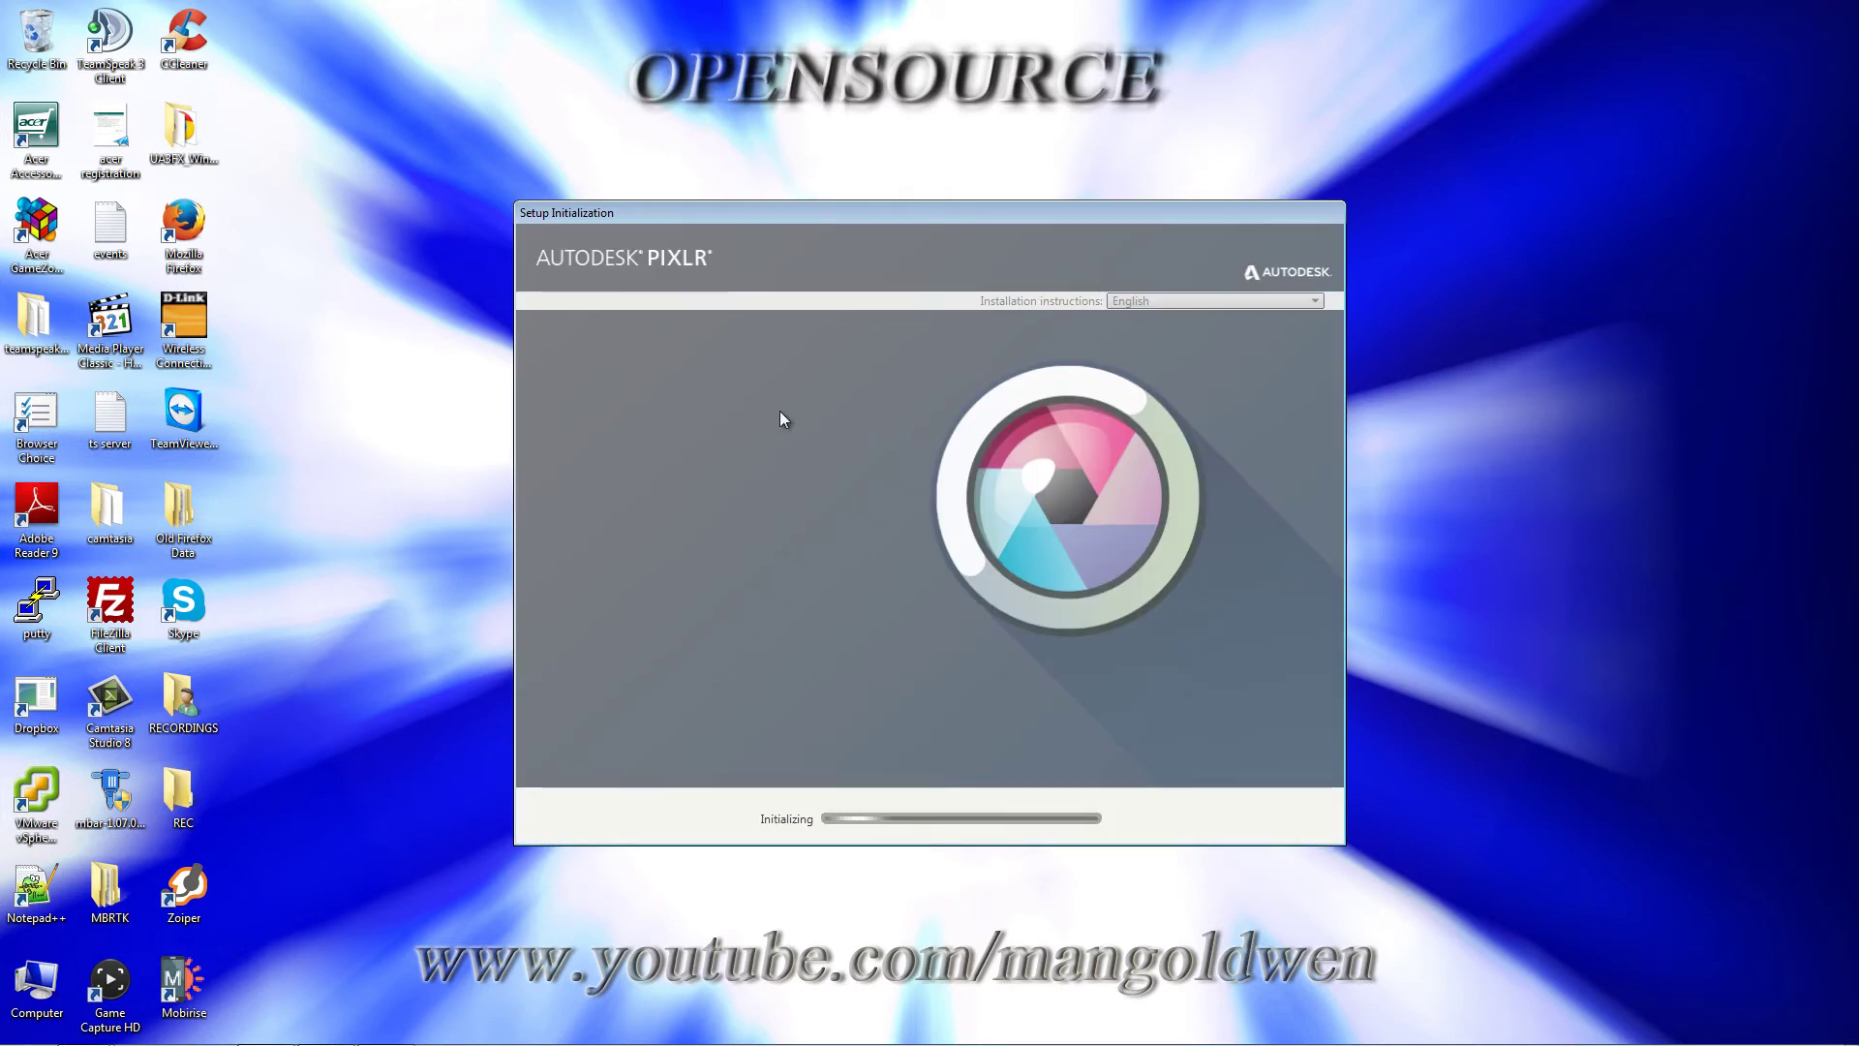
Install Pixlr in English, accepting the licence and keeping the default components.
{"action": "mouse_move", "coordinate": [431, 1036]}
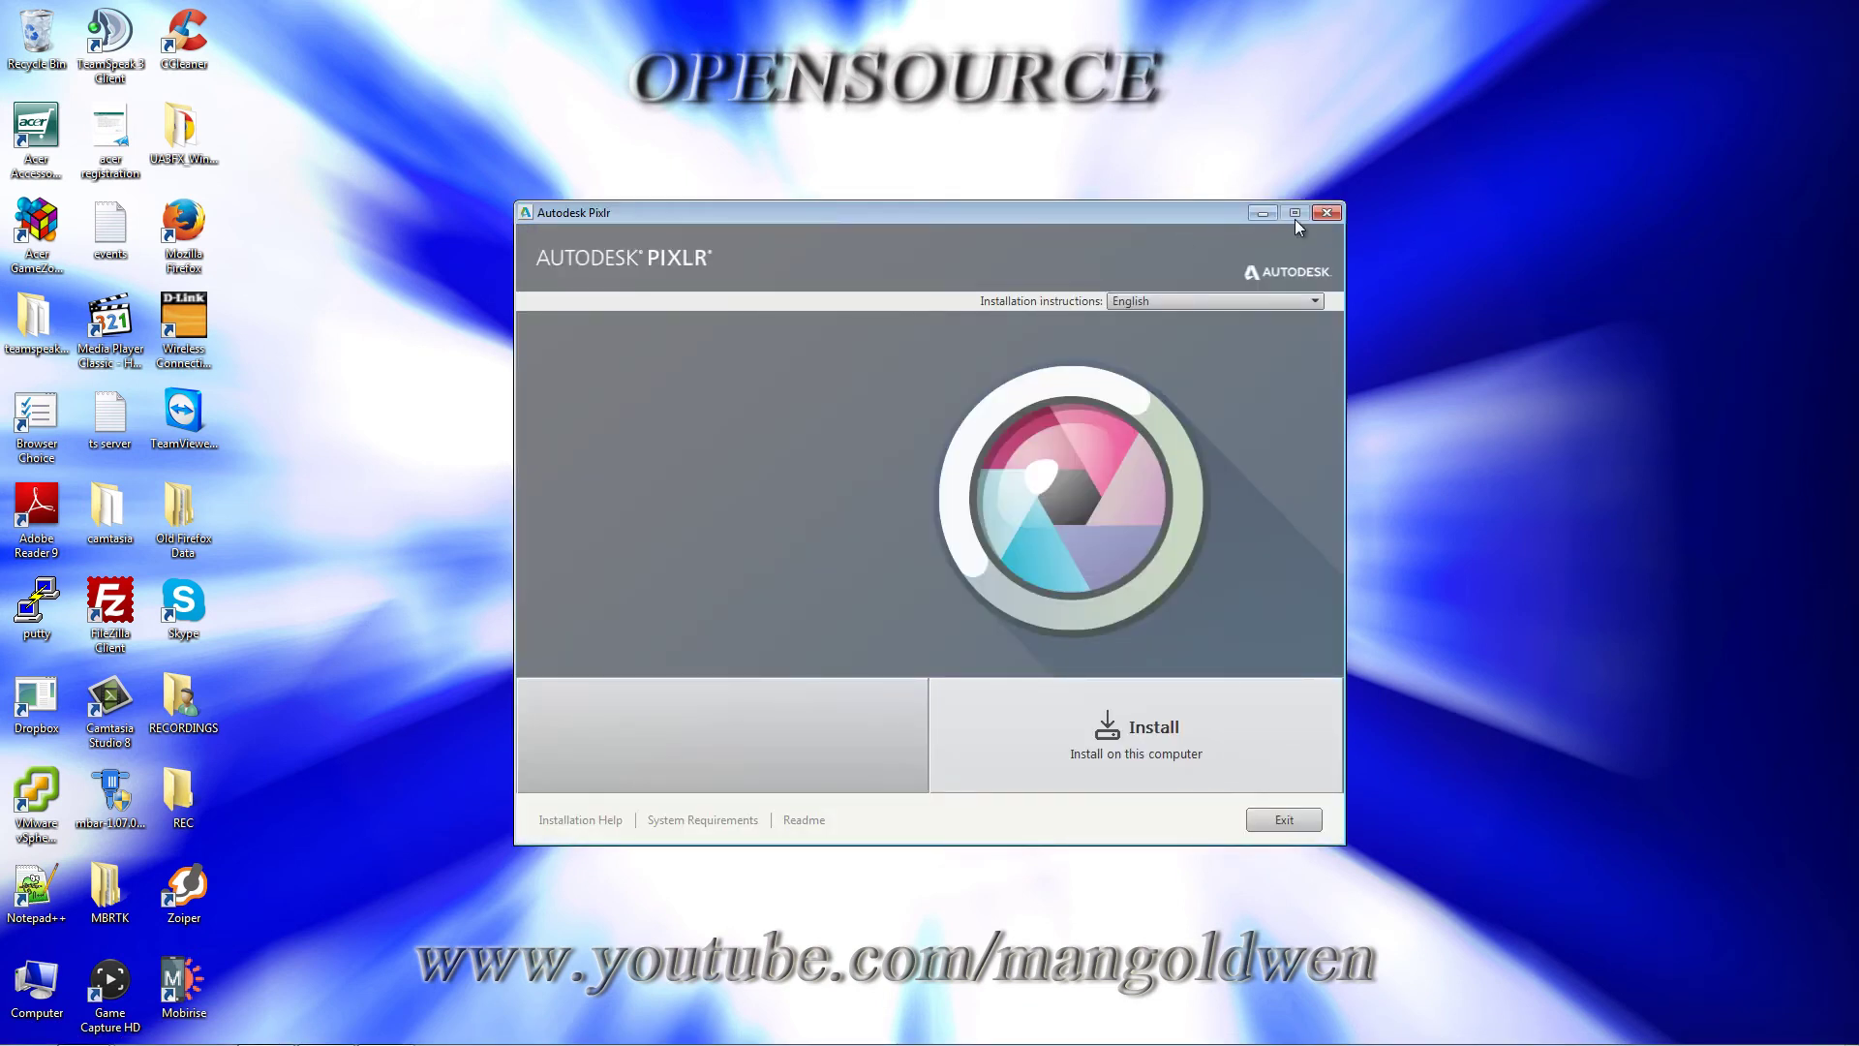
{"action": "left_click", "coordinate": [1177, 305]}
{"action": "left_click", "coordinate": [1181, 300]}
{"action": "left_click", "coordinate": [1123, 745]}
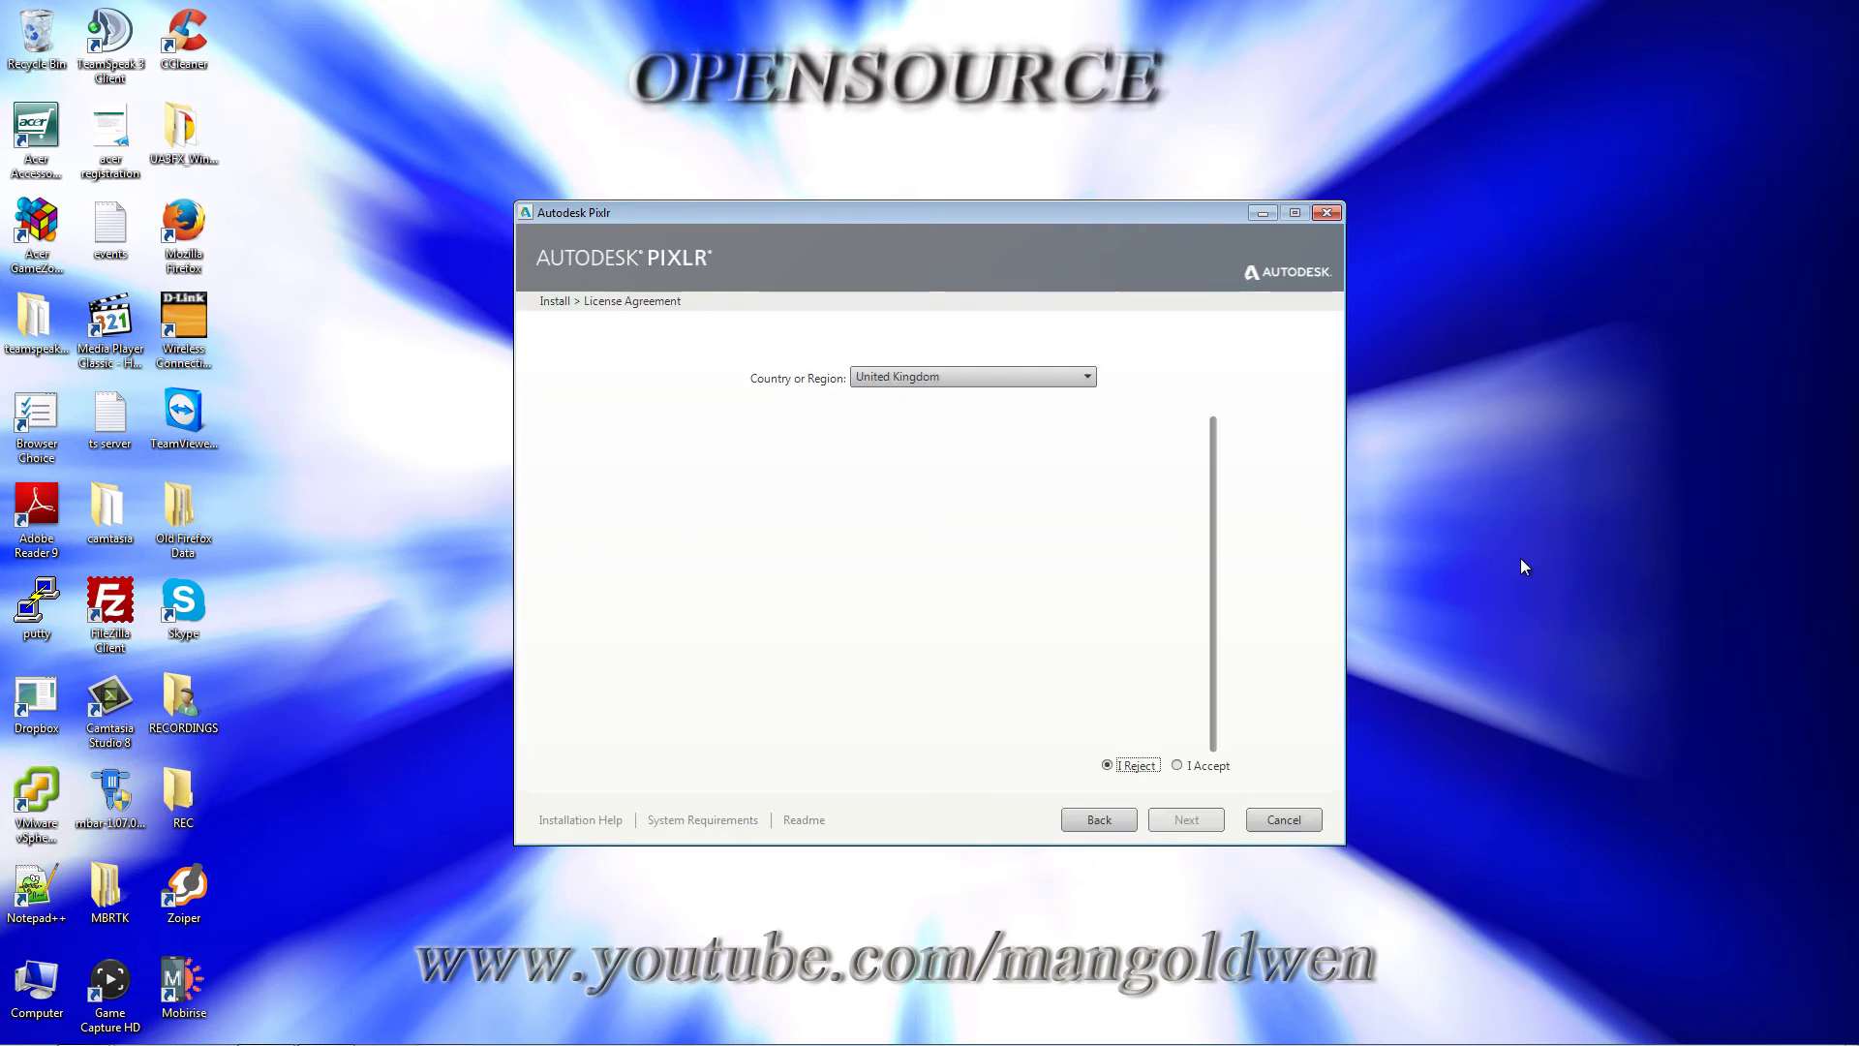
{"action": "left_click", "coordinate": [1192, 767]}
{"action": "left_click", "coordinate": [1175, 818]}
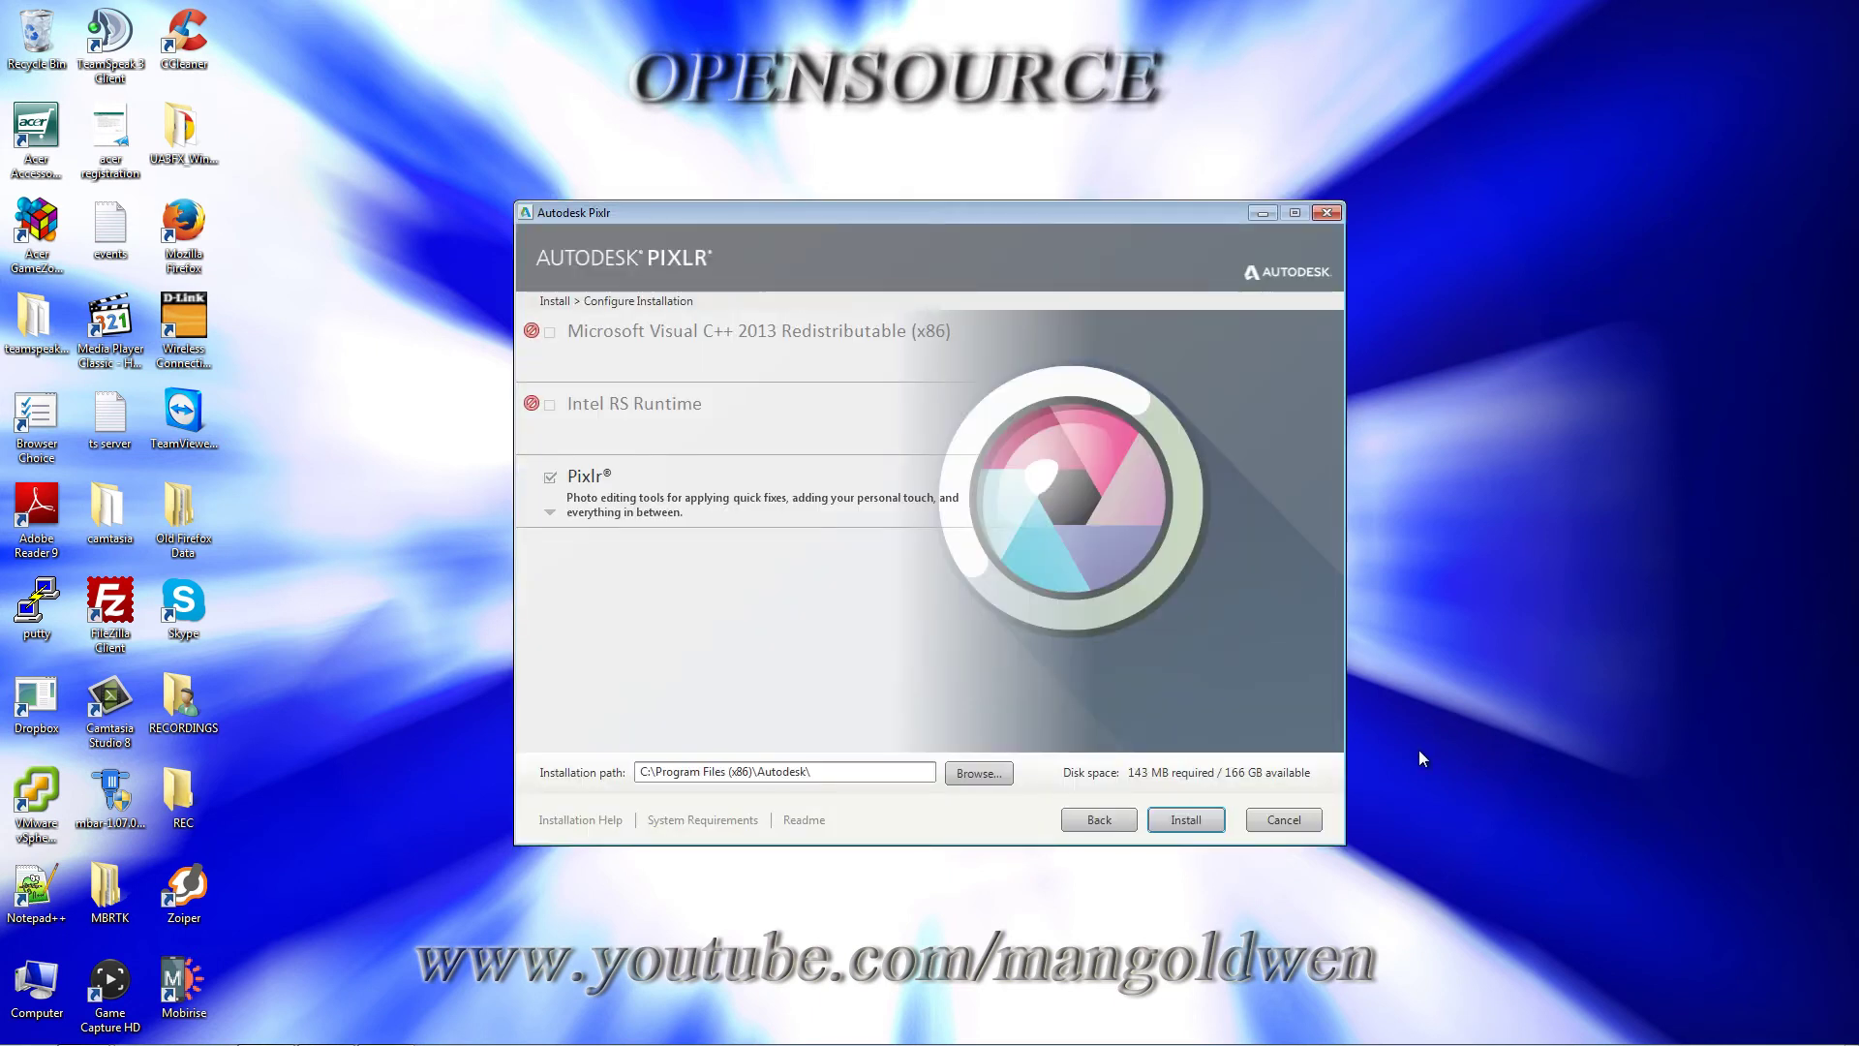
{"action": "left_click", "coordinate": [1184, 820]}
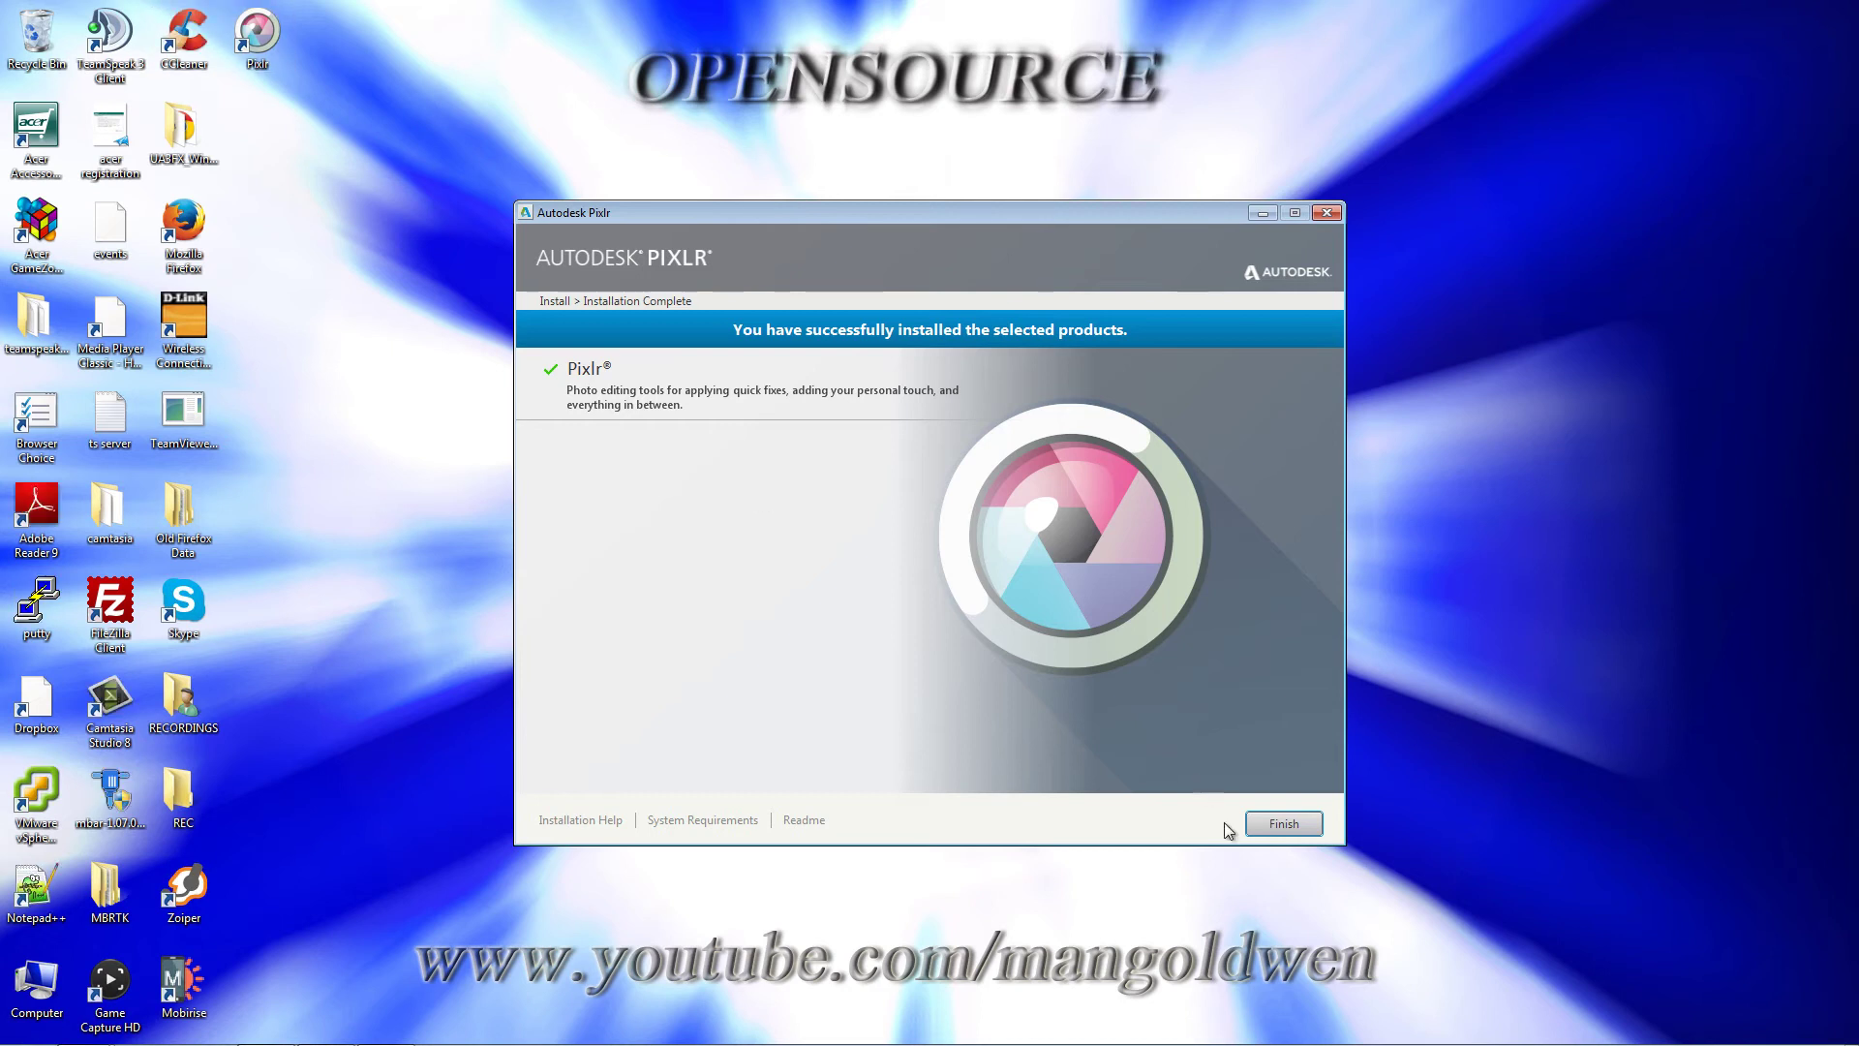
Close the installer, accept the analytics notice, and open Desert.jpg from Sample Pictures.
{"action": "left_click", "coordinate": [1270, 818]}
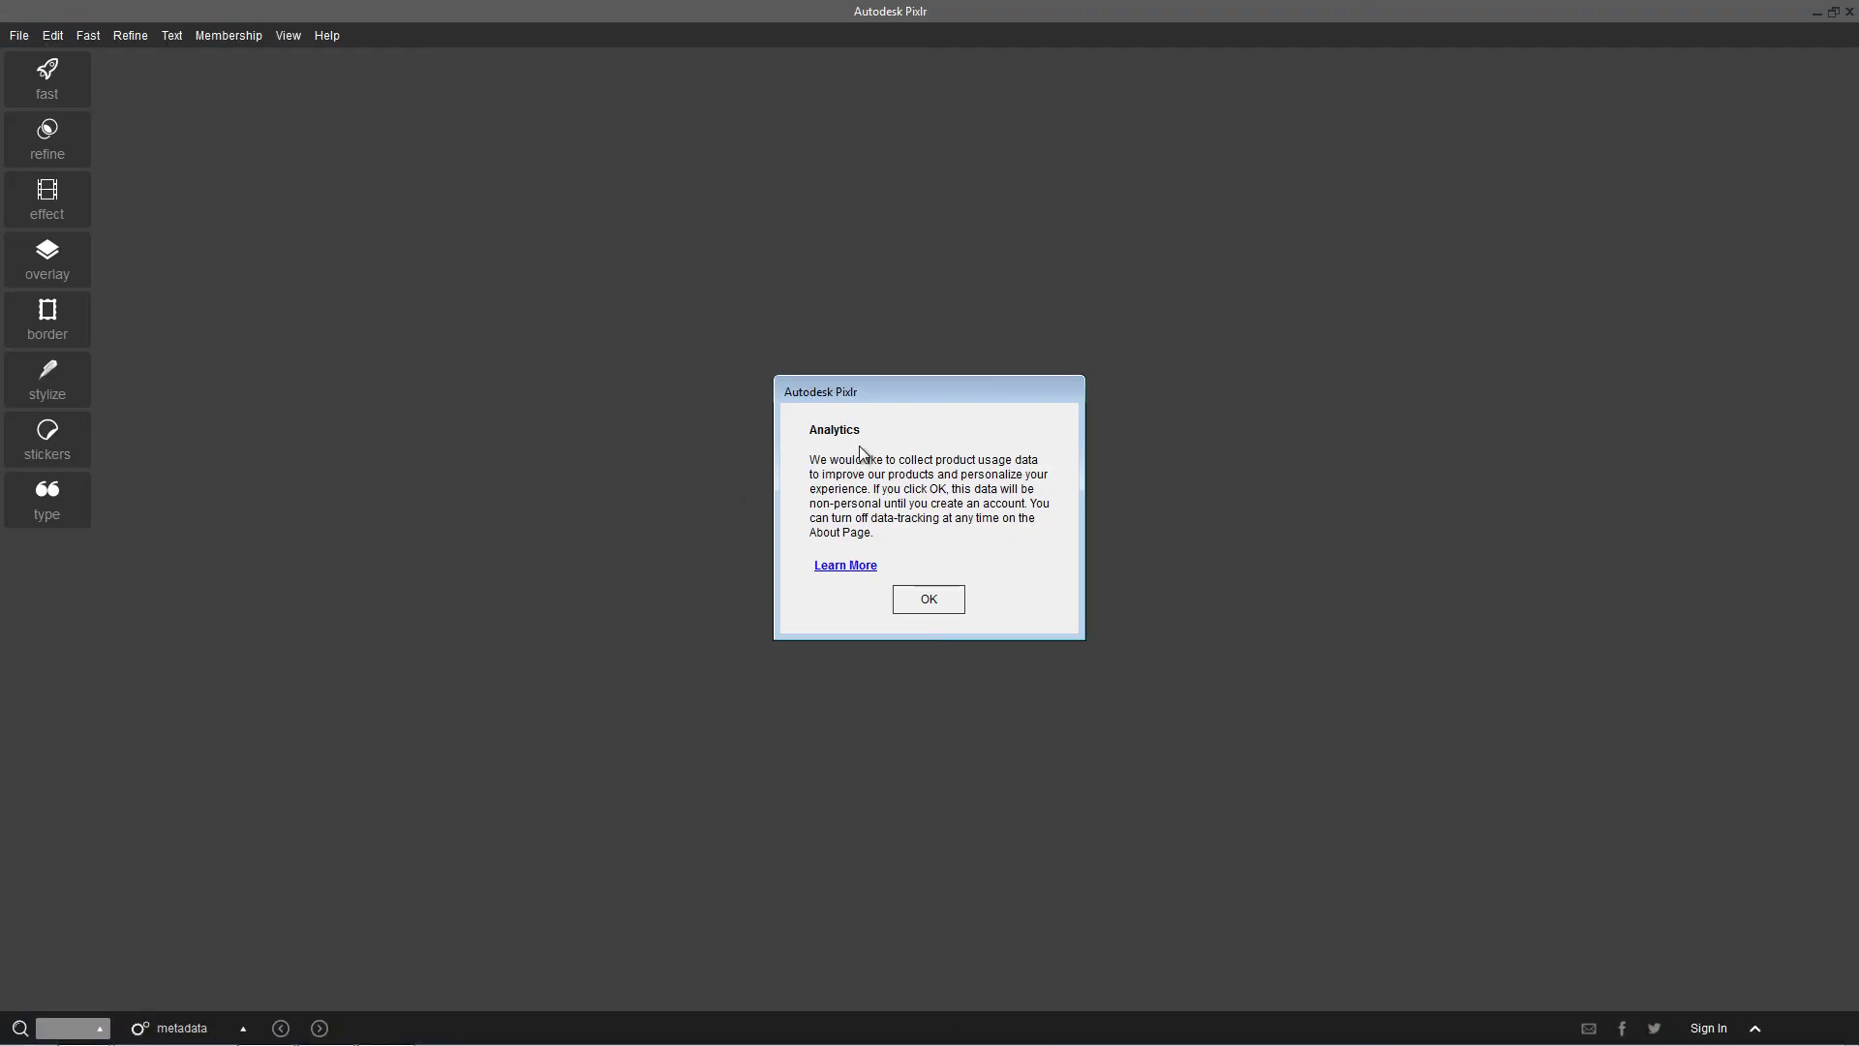
{"action": "left_click", "coordinate": [933, 602]}
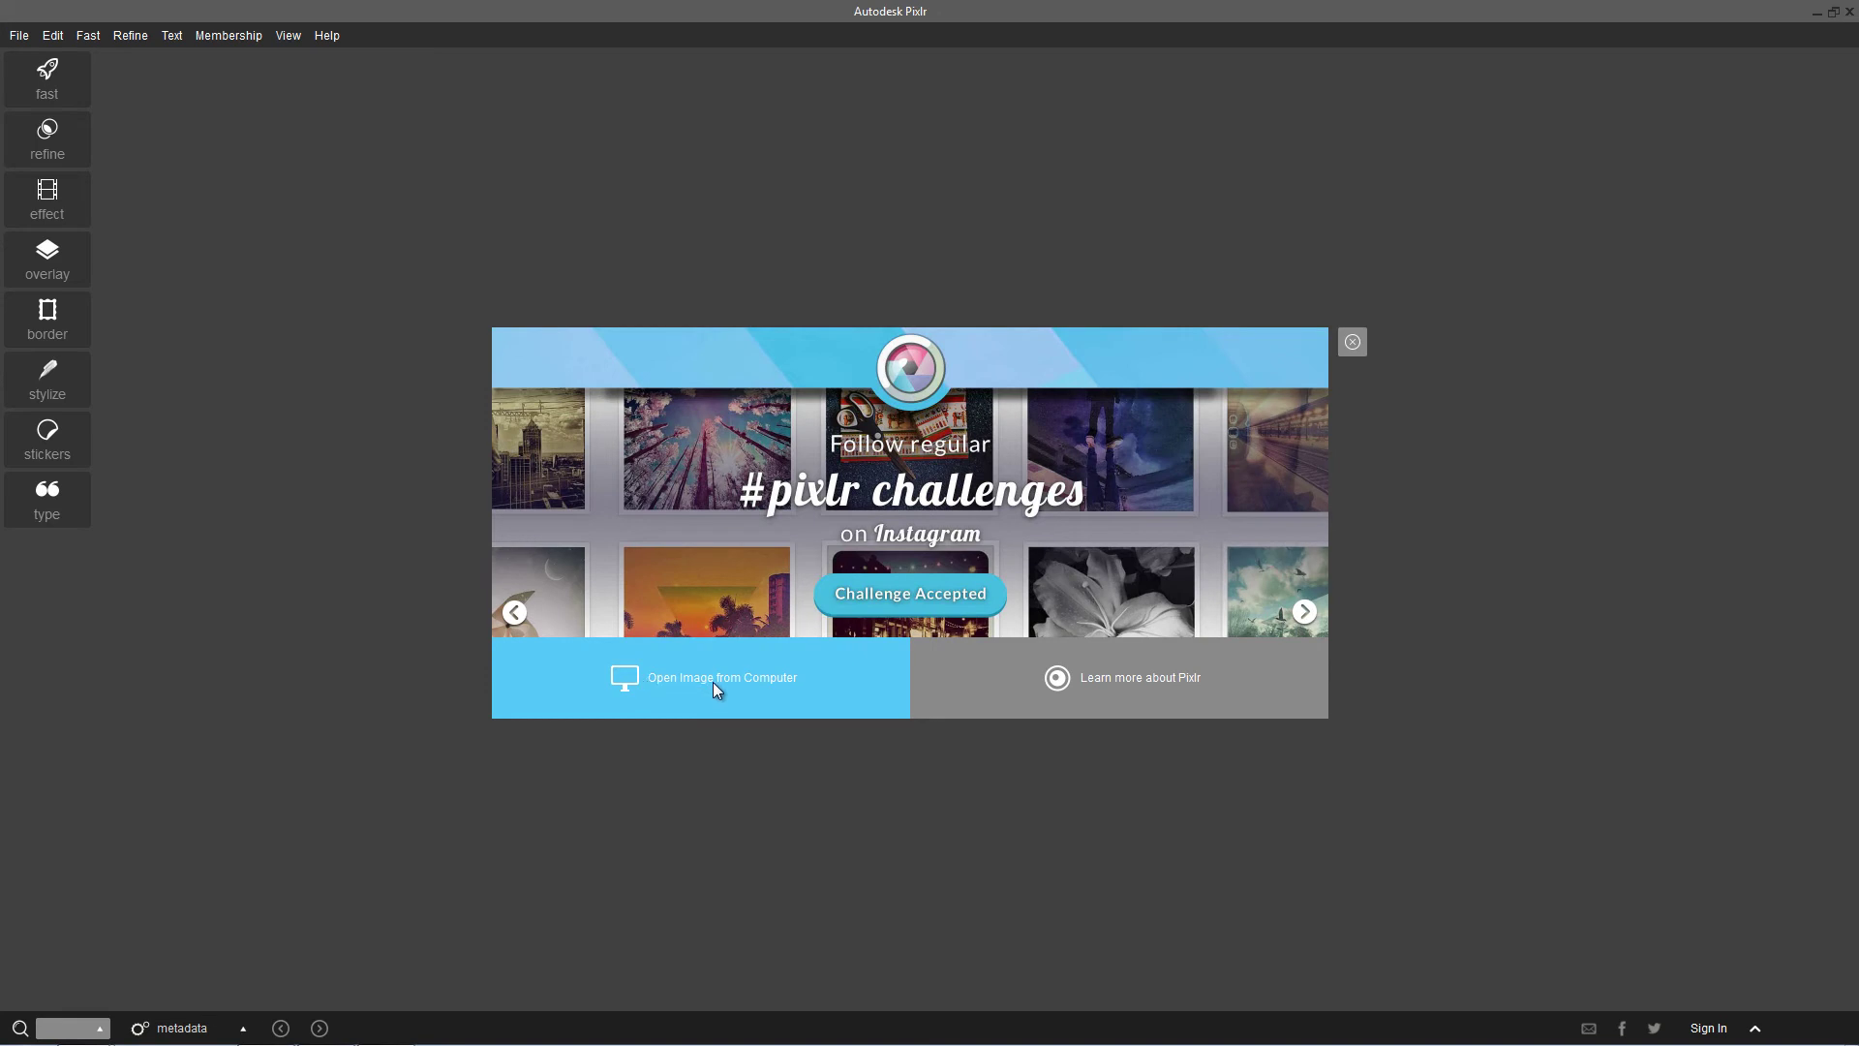
{"action": "left_click", "coordinate": [716, 690]}
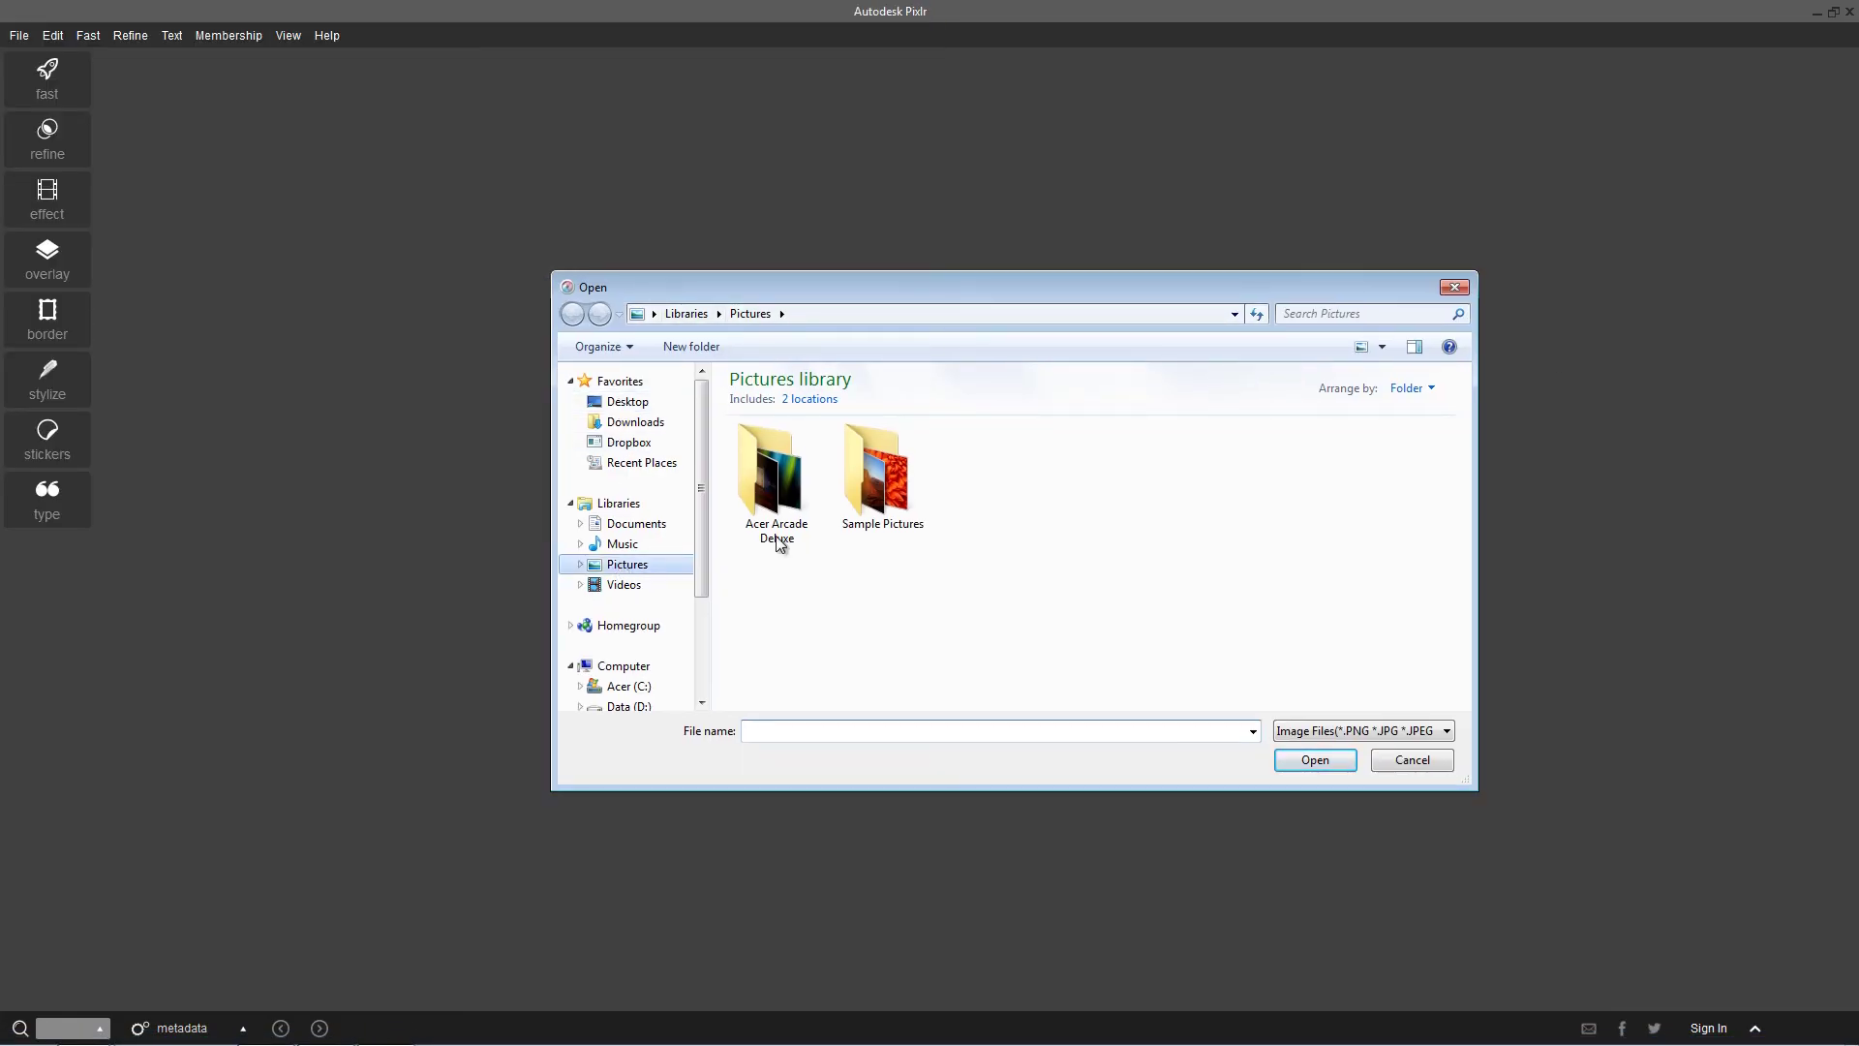
{"action": "double_click", "coordinate": [877, 465]}
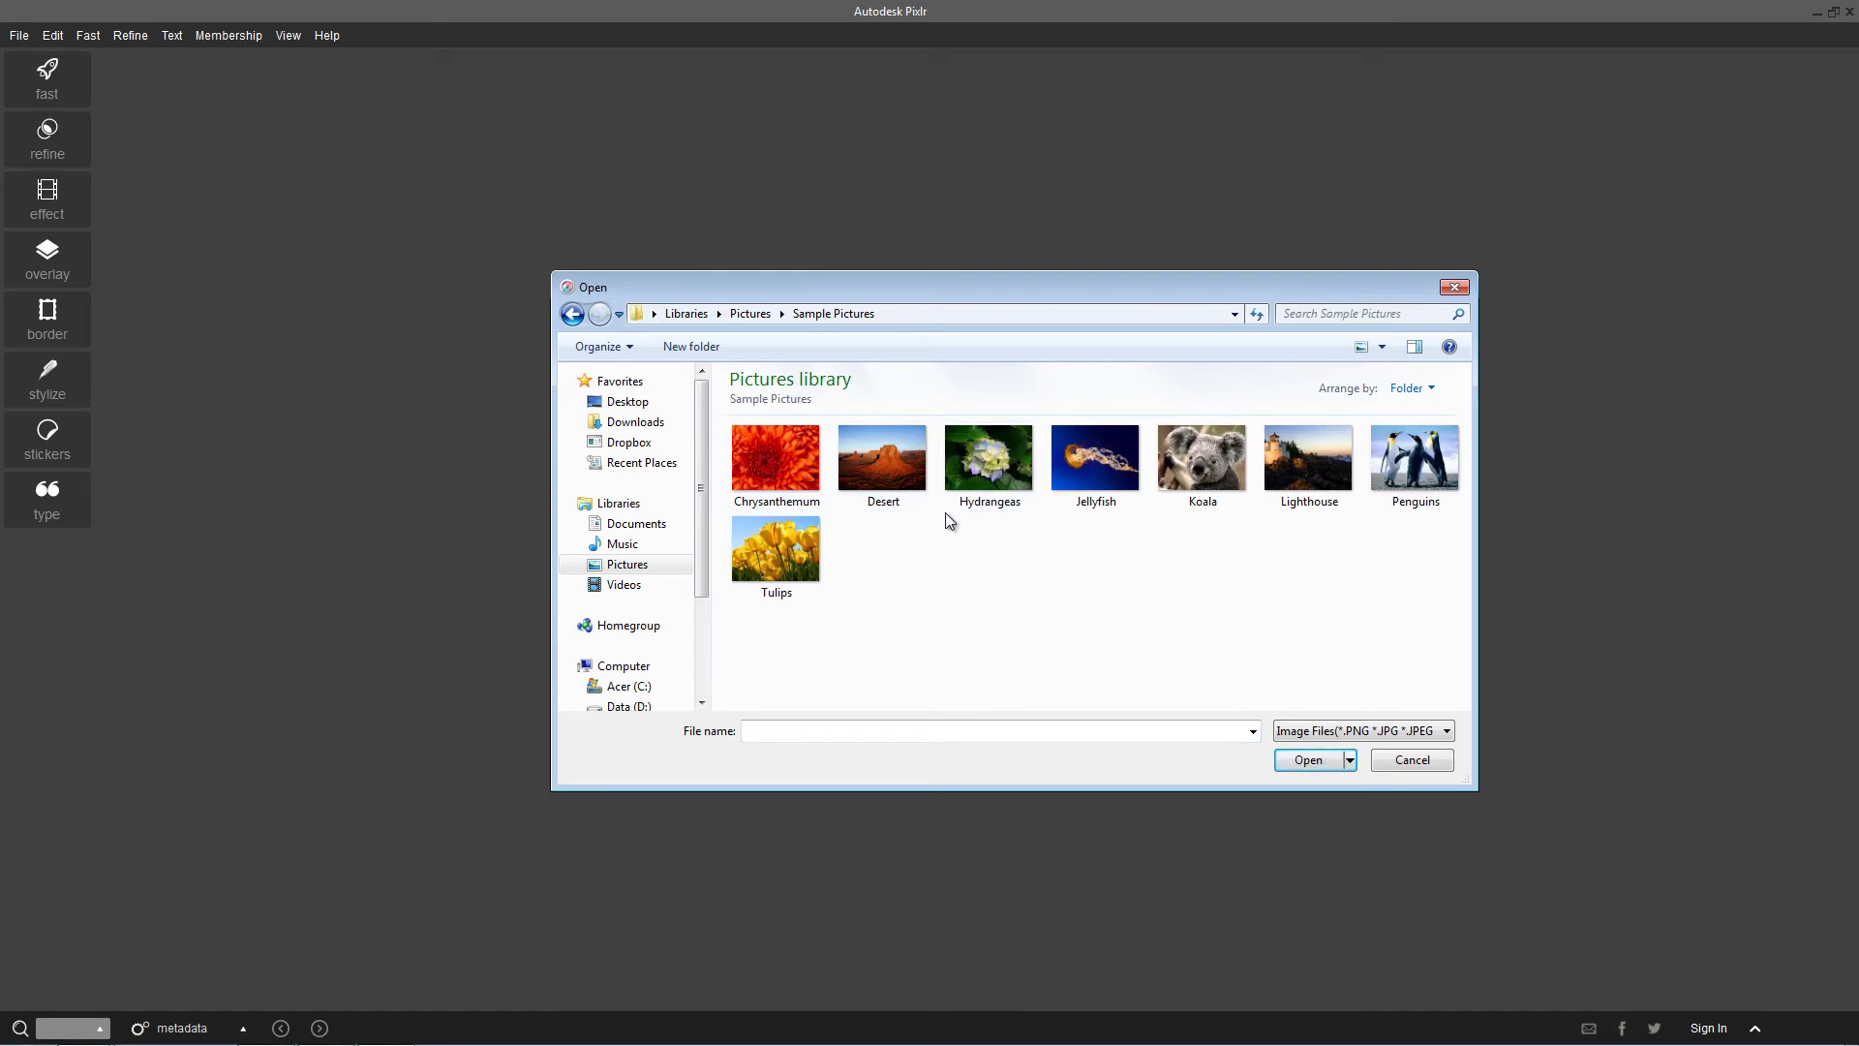
{"action": "double_click", "coordinate": [877, 461]}
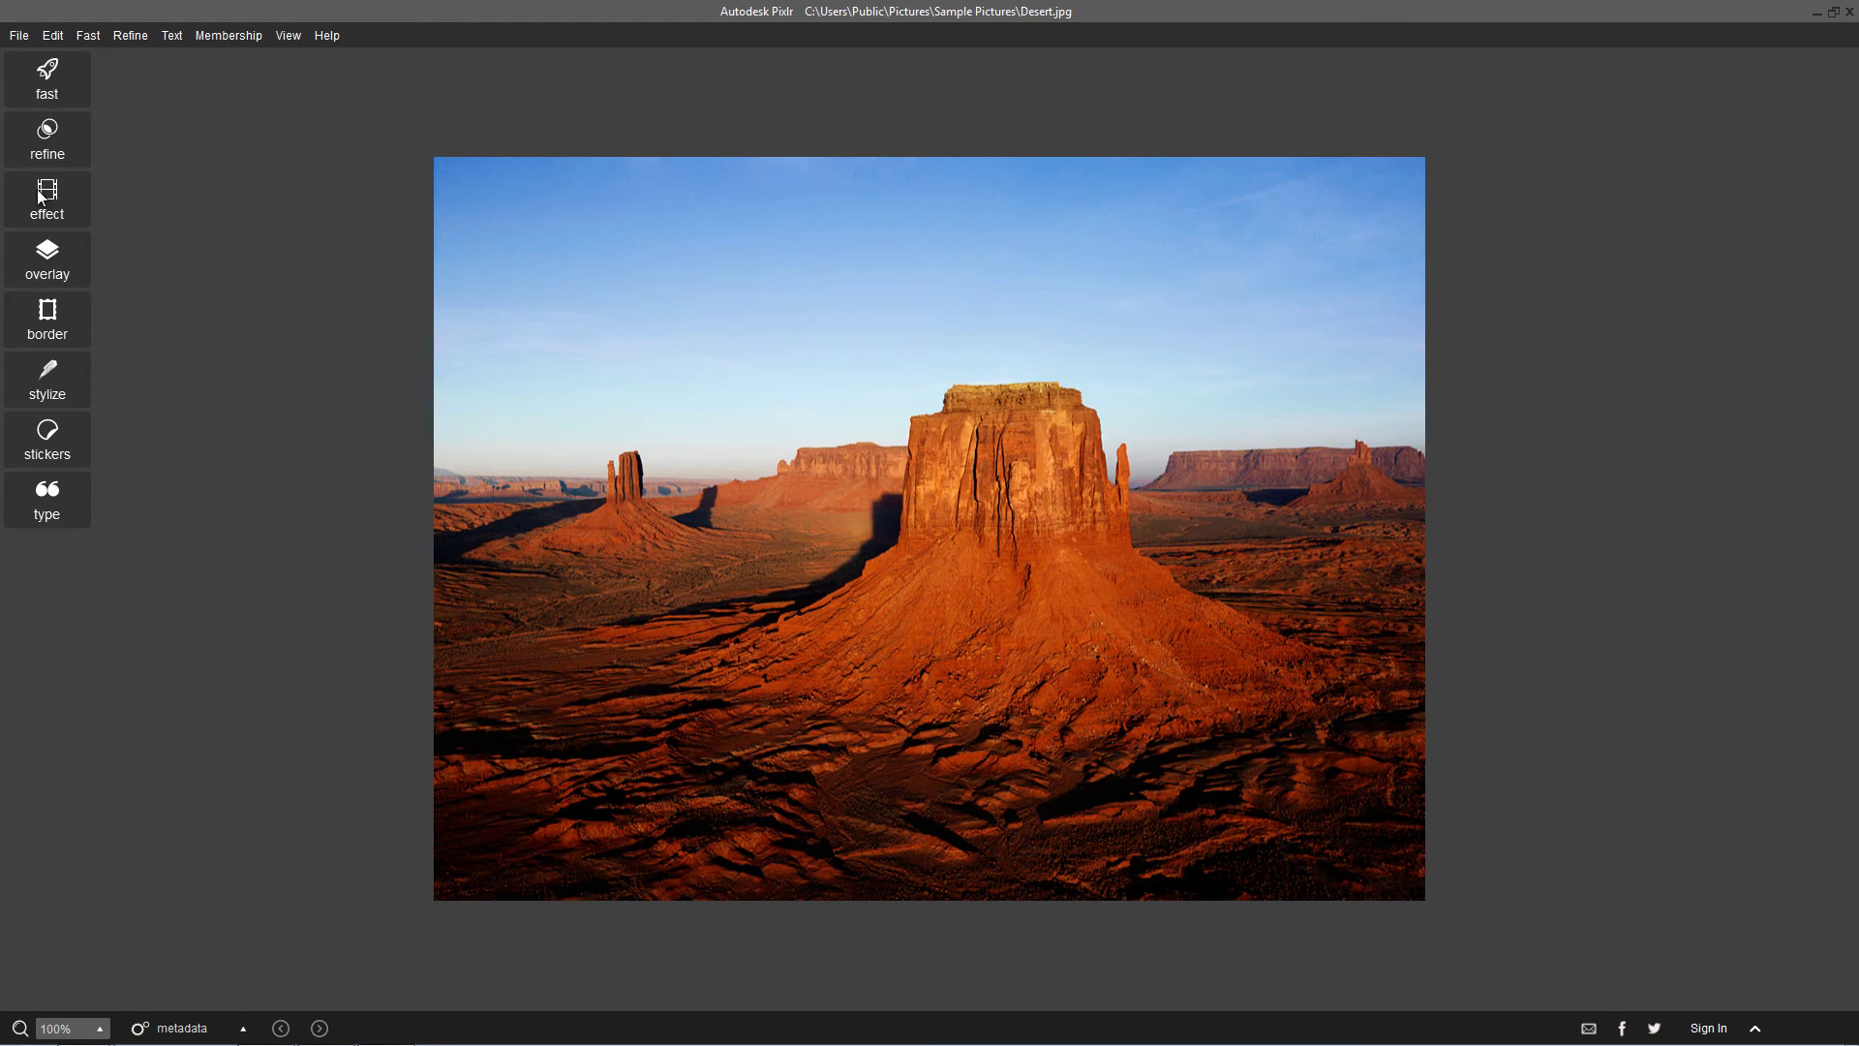
Preview halftone, sketch, poly, dapple, silk, pencil and poster looks without keeping any, then list stickers.
{"action": "left_click", "coordinate": [74, 332]}
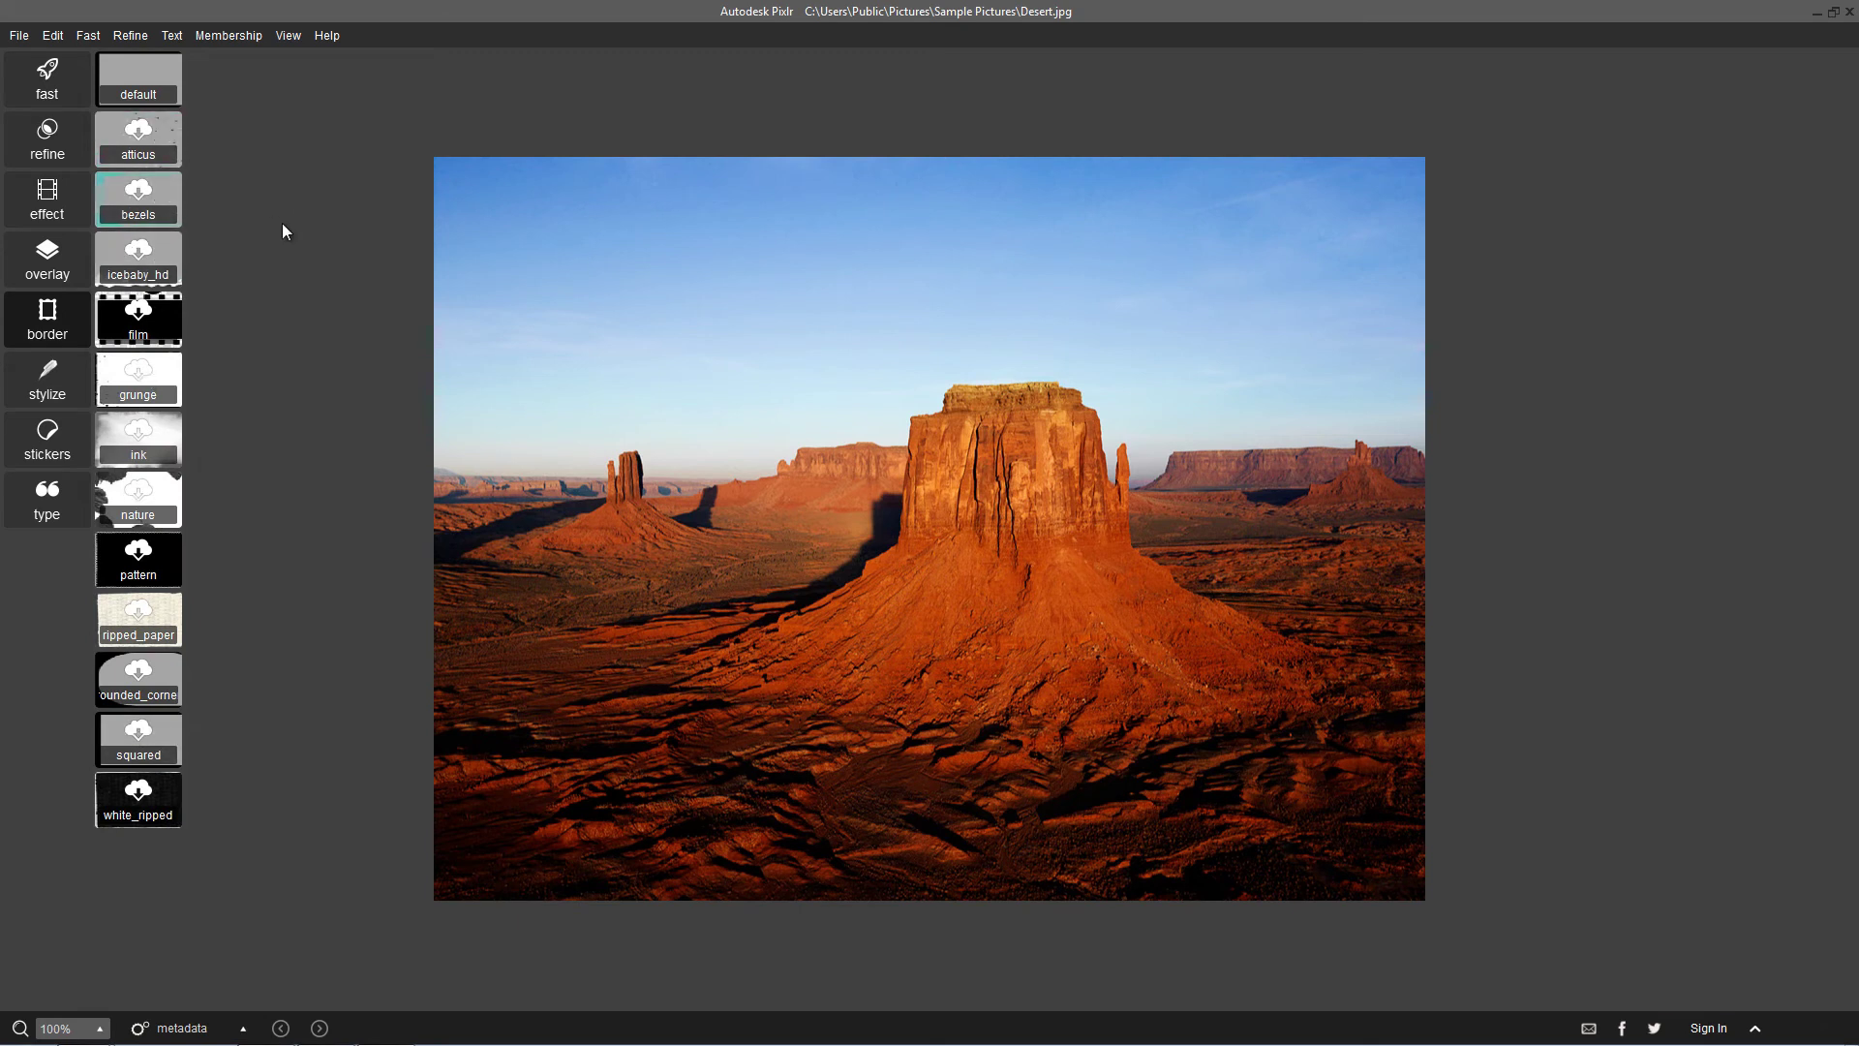
{"action": "left_click", "coordinate": [64, 397]}
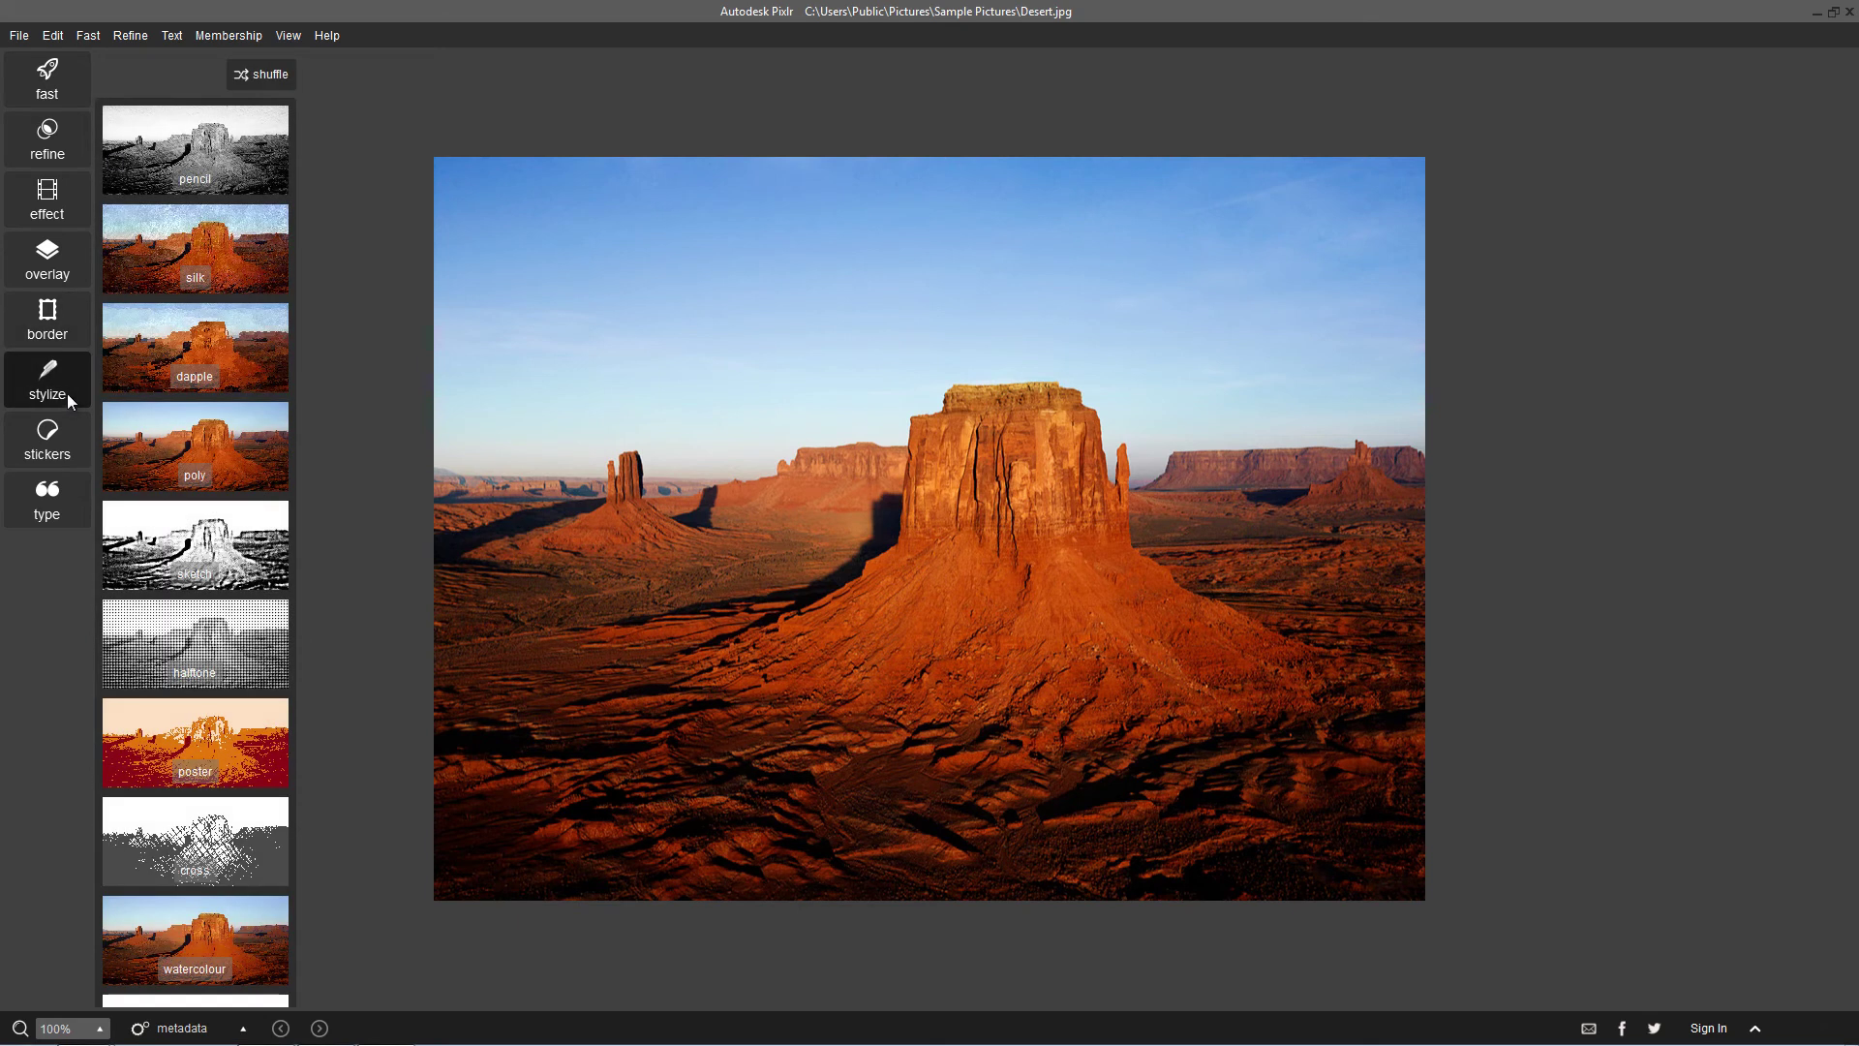
{"action": "left_click", "coordinate": [179, 655]}
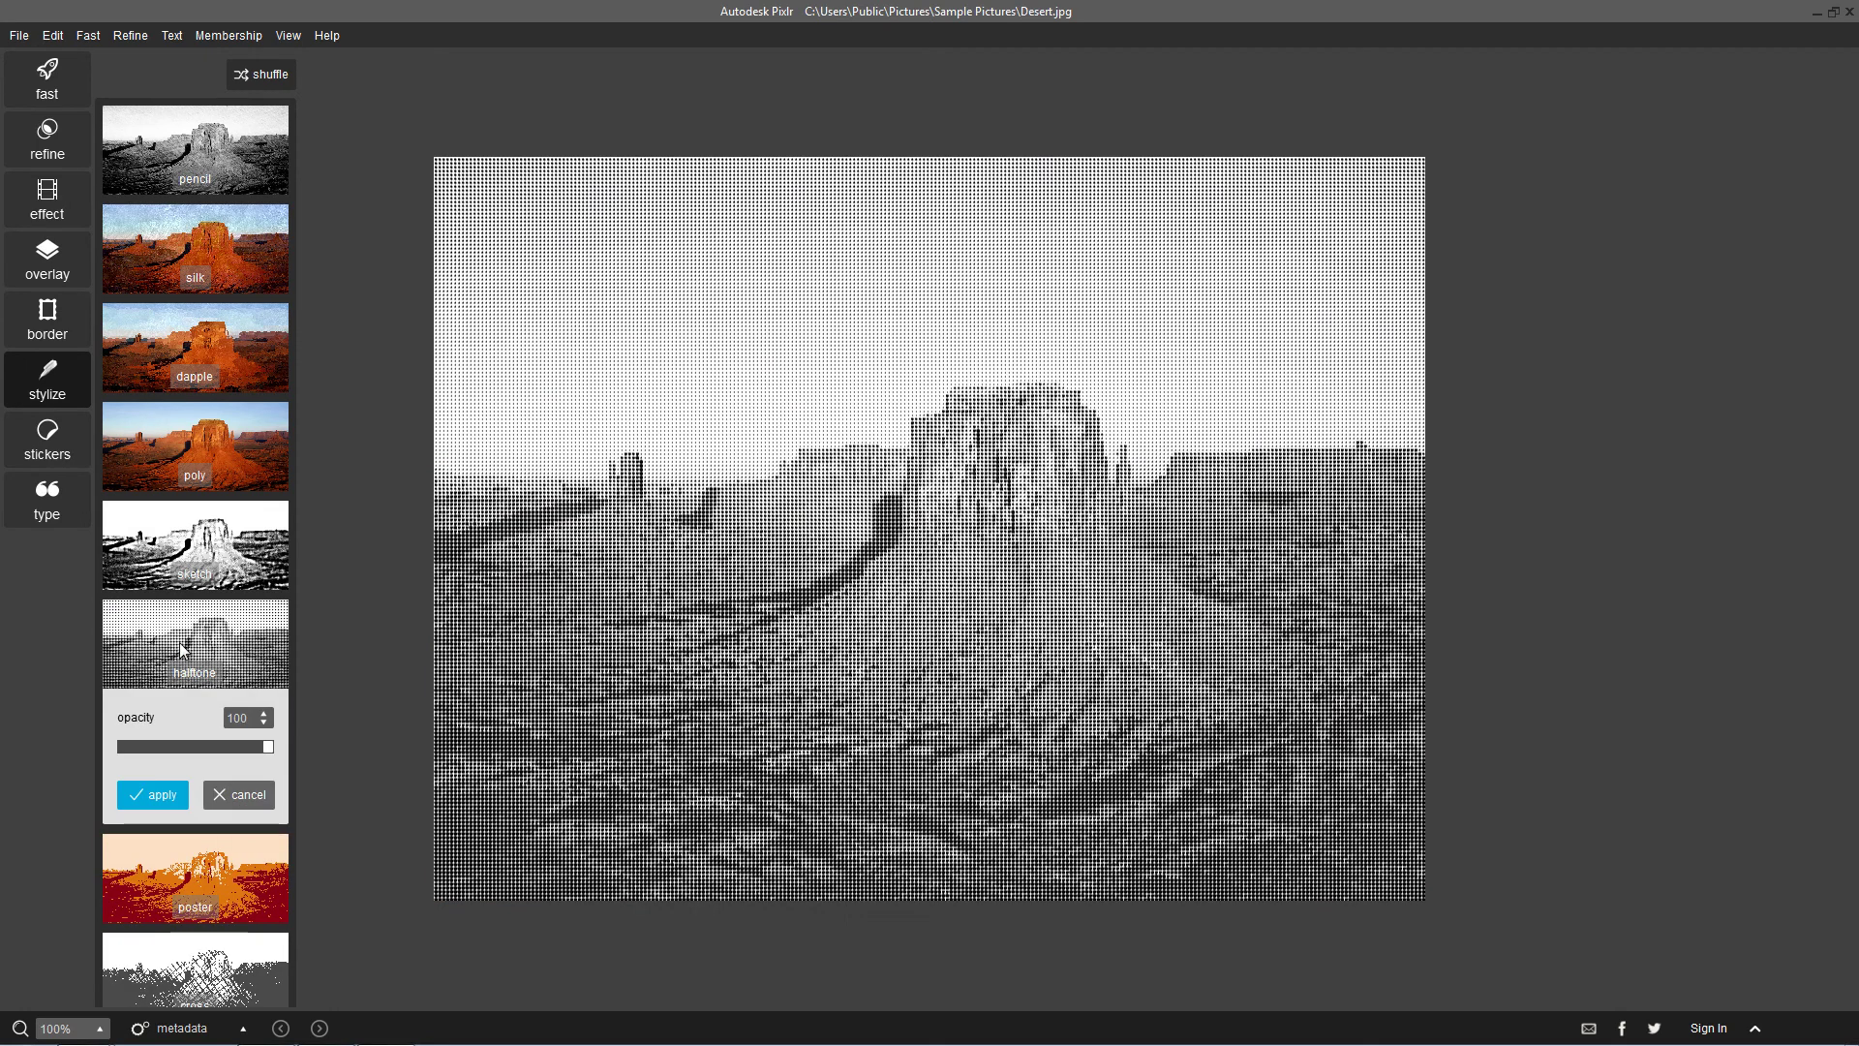
{"action": "left_click", "coordinate": [207, 548]}
{"action": "left_click", "coordinate": [208, 465]}
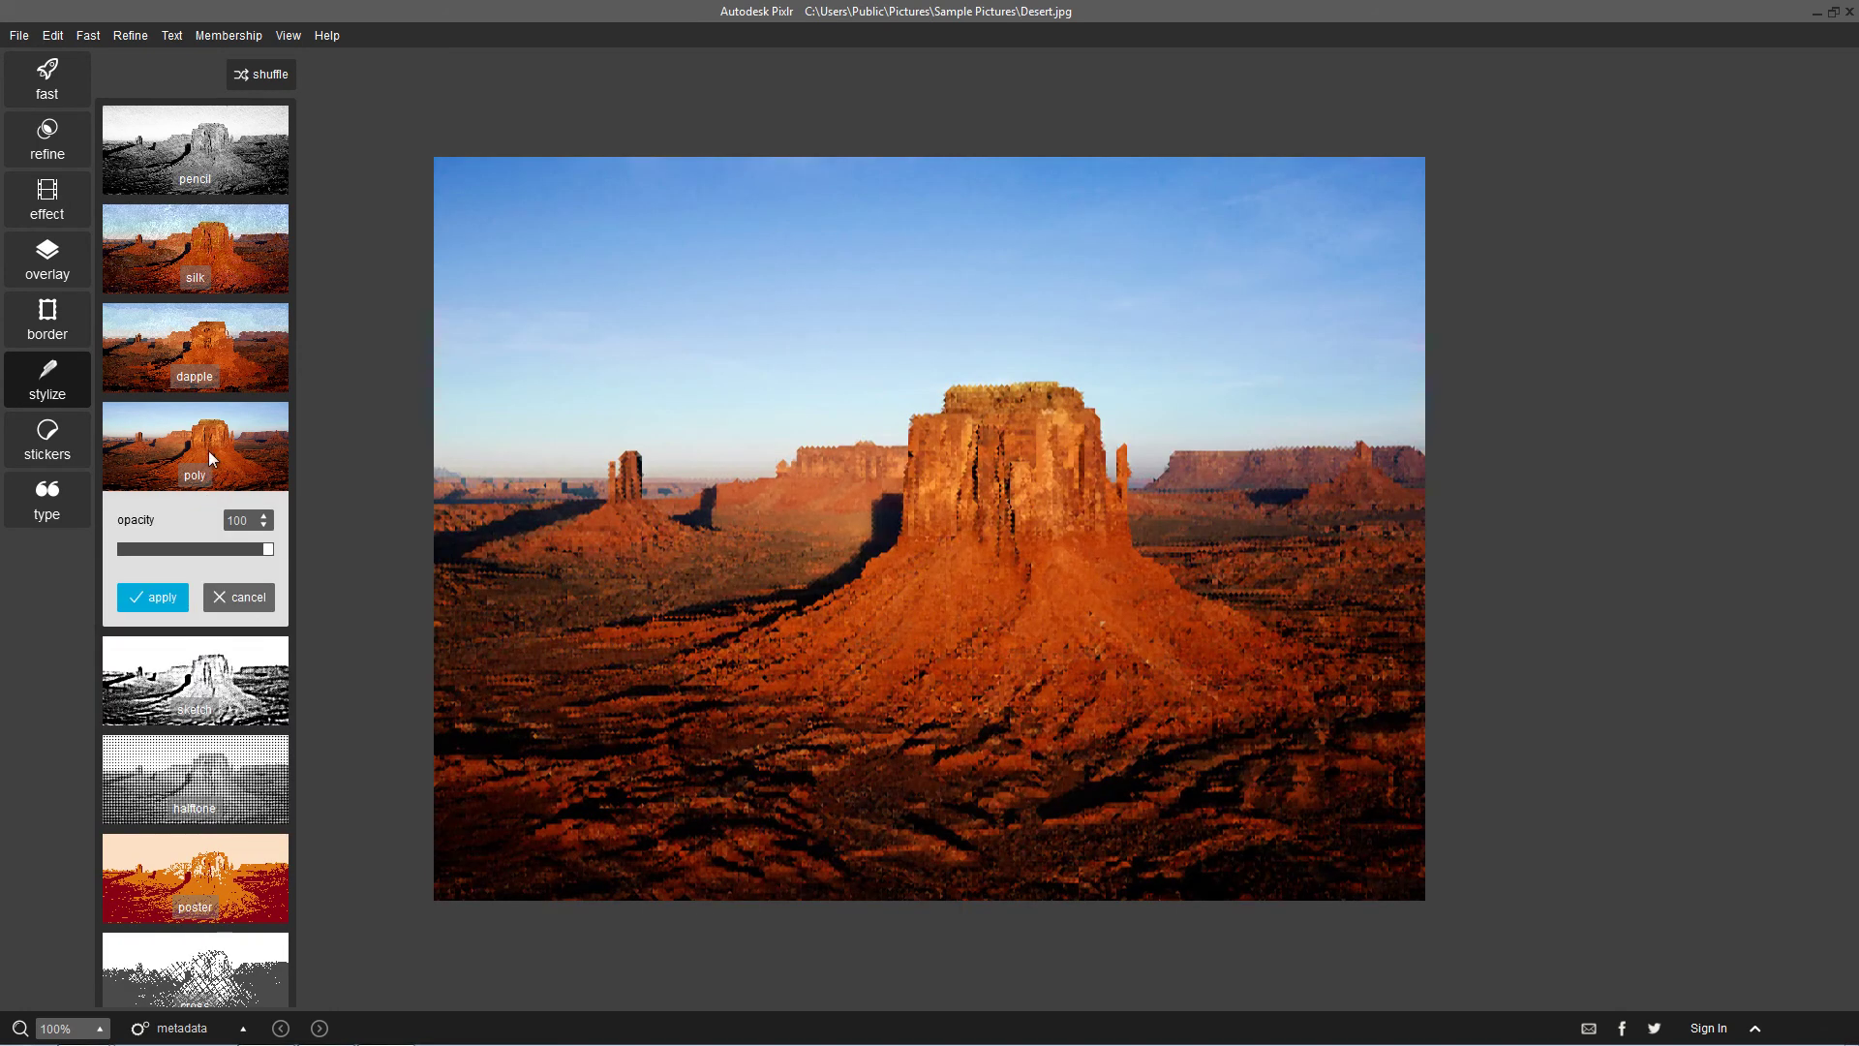
{"action": "left_click", "coordinate": [225, 368]}
{"action": "left_click", "coordinate": [255, 249]}
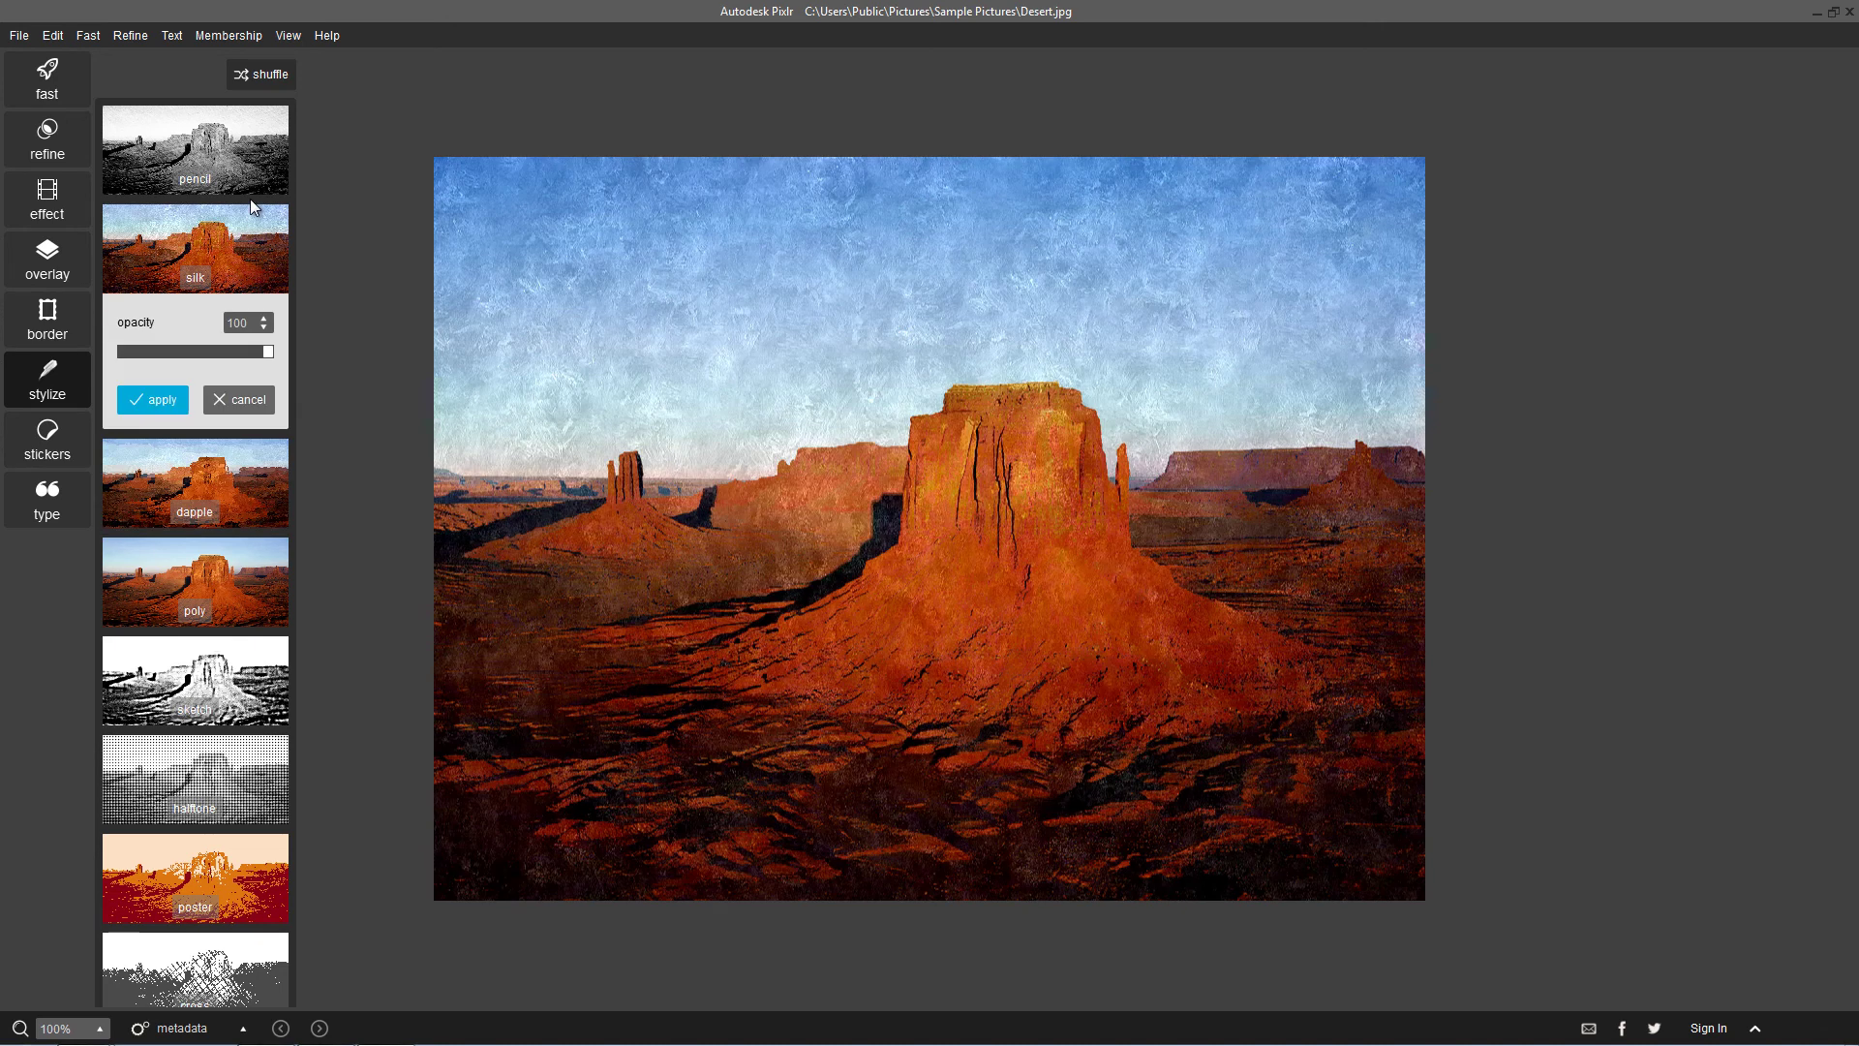
{"action": "left_click", "coordinate": [271, 184]}
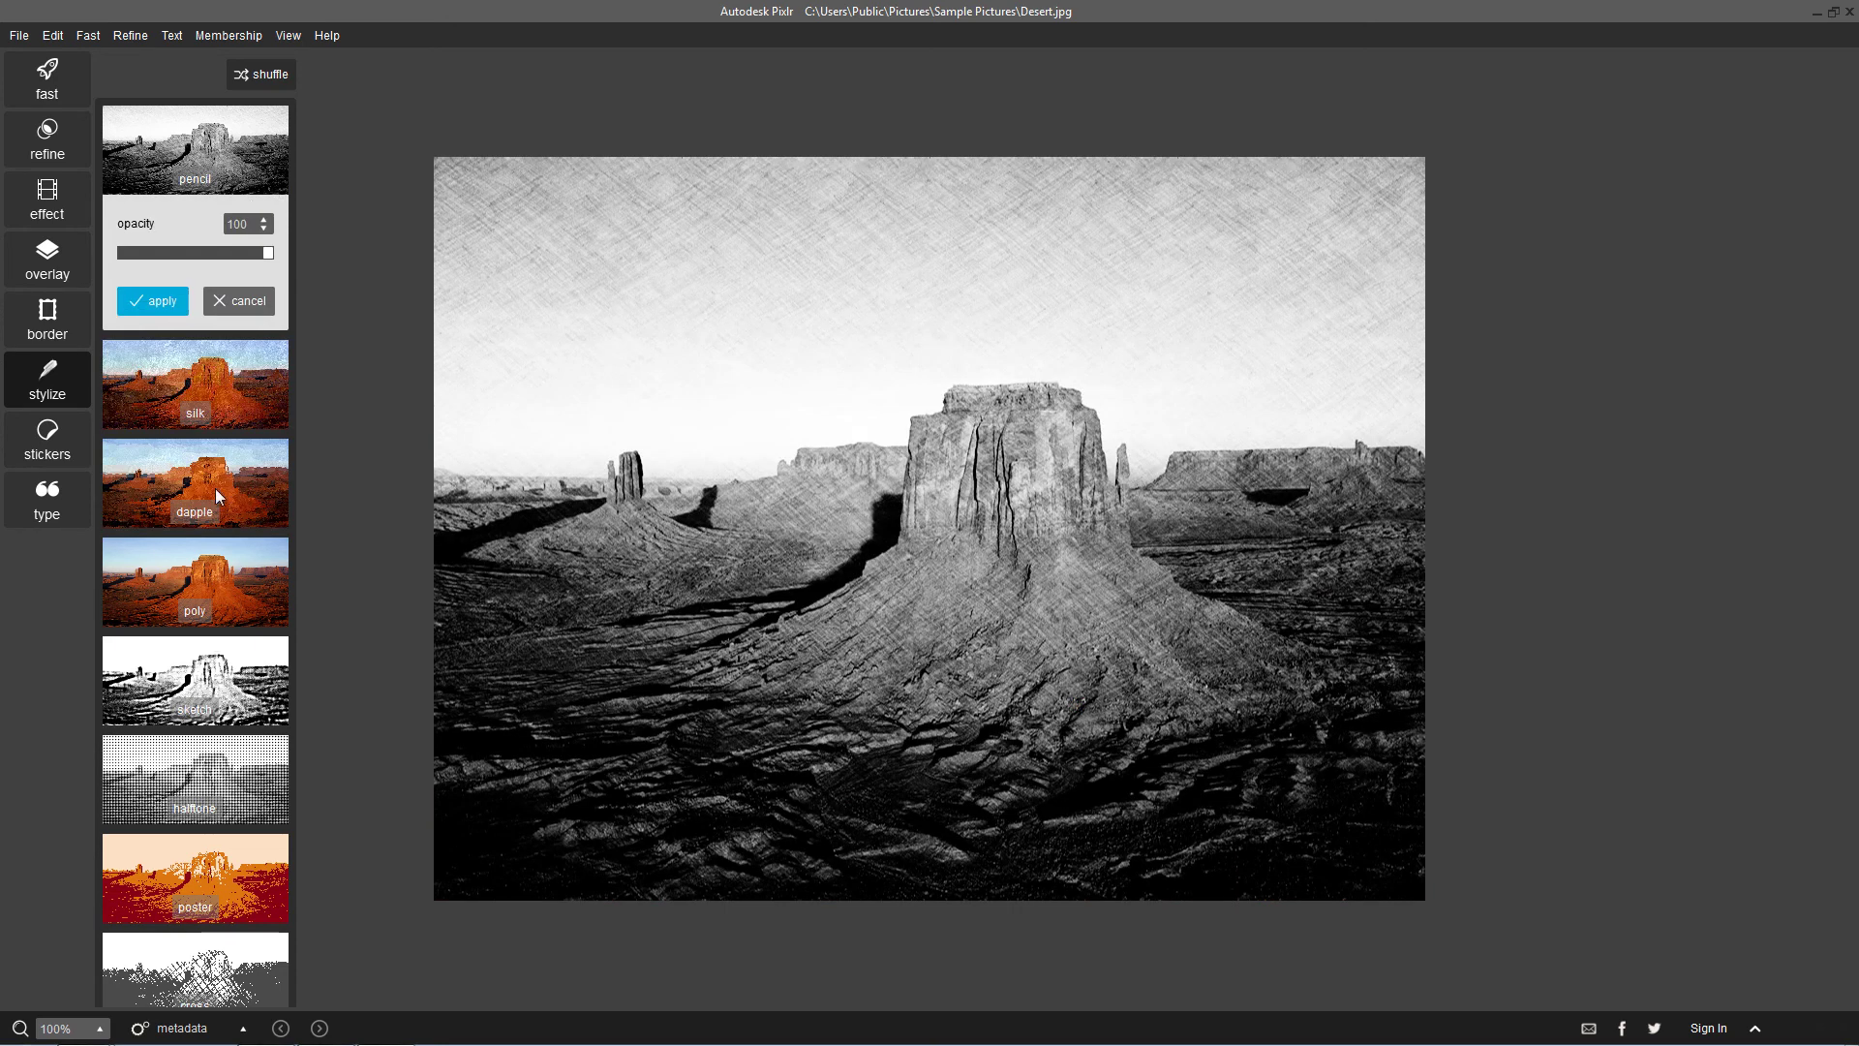
{"action": "left_click", "coordinate": [260, 887]}
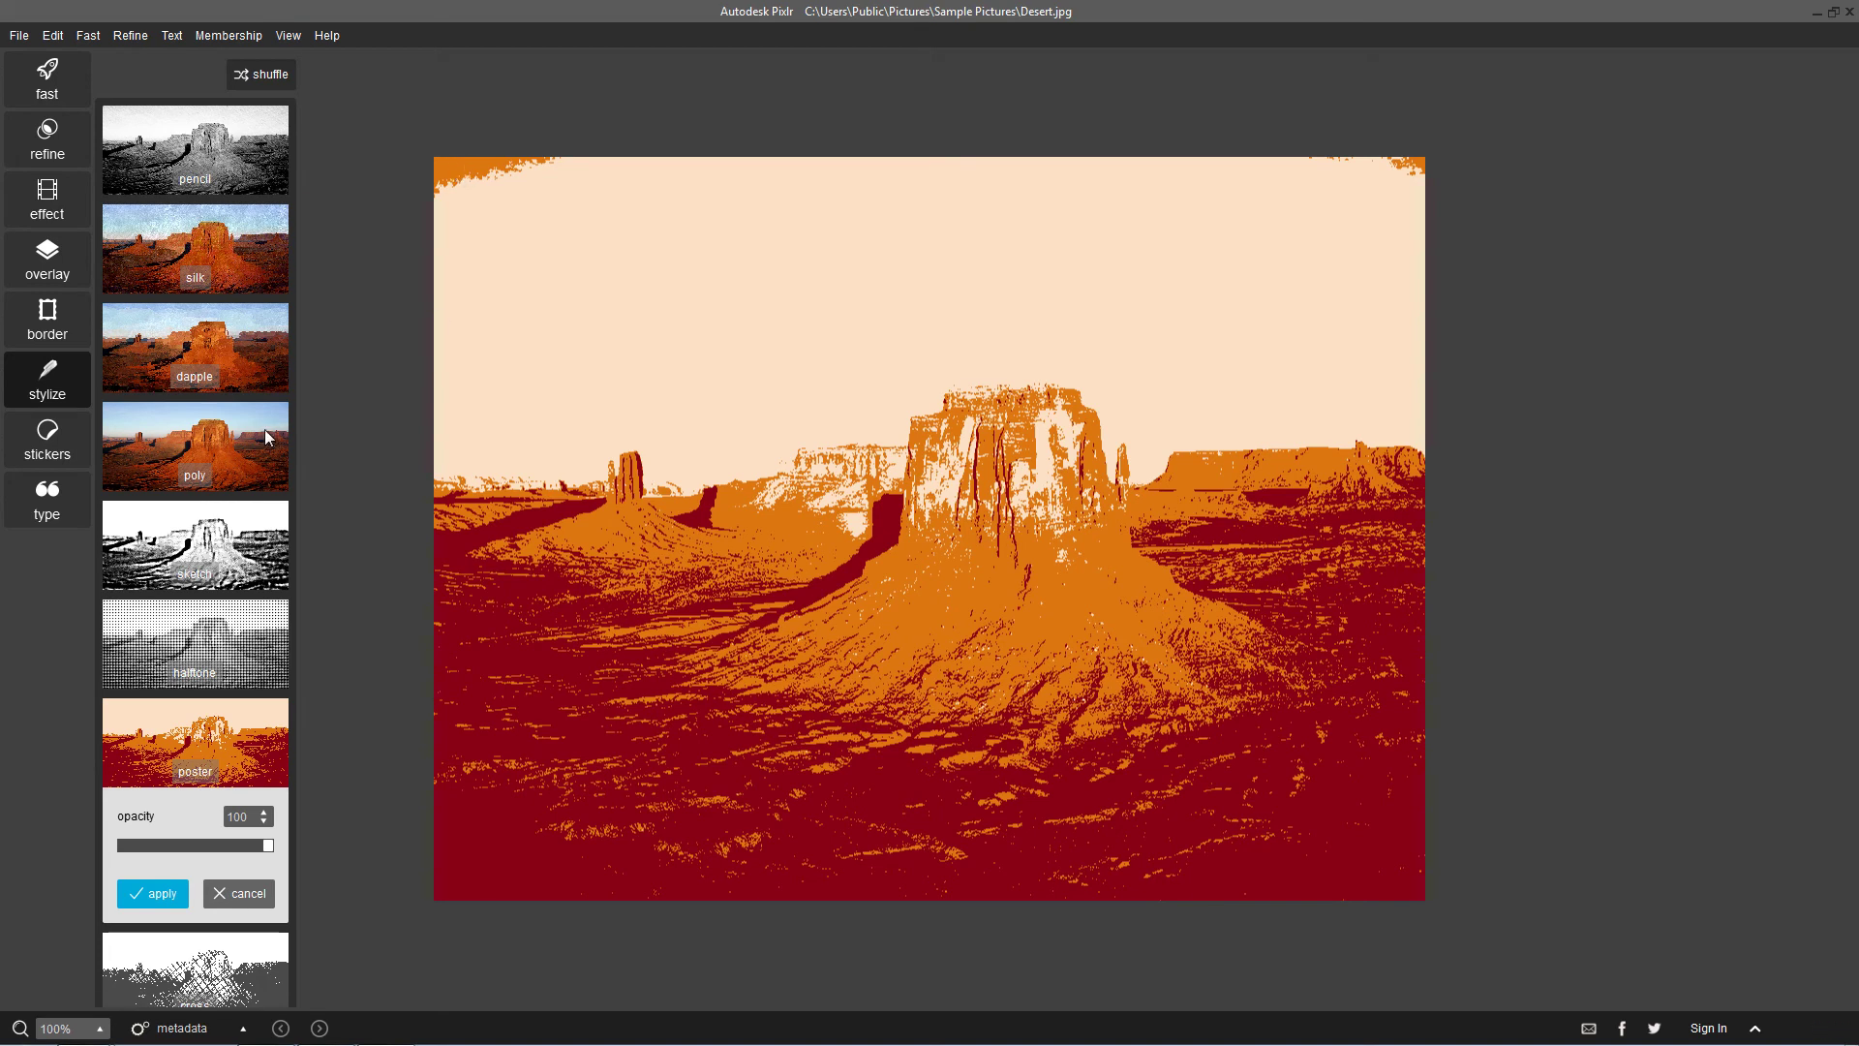
{"action": "left_click", "coordinate": [64, 451]}
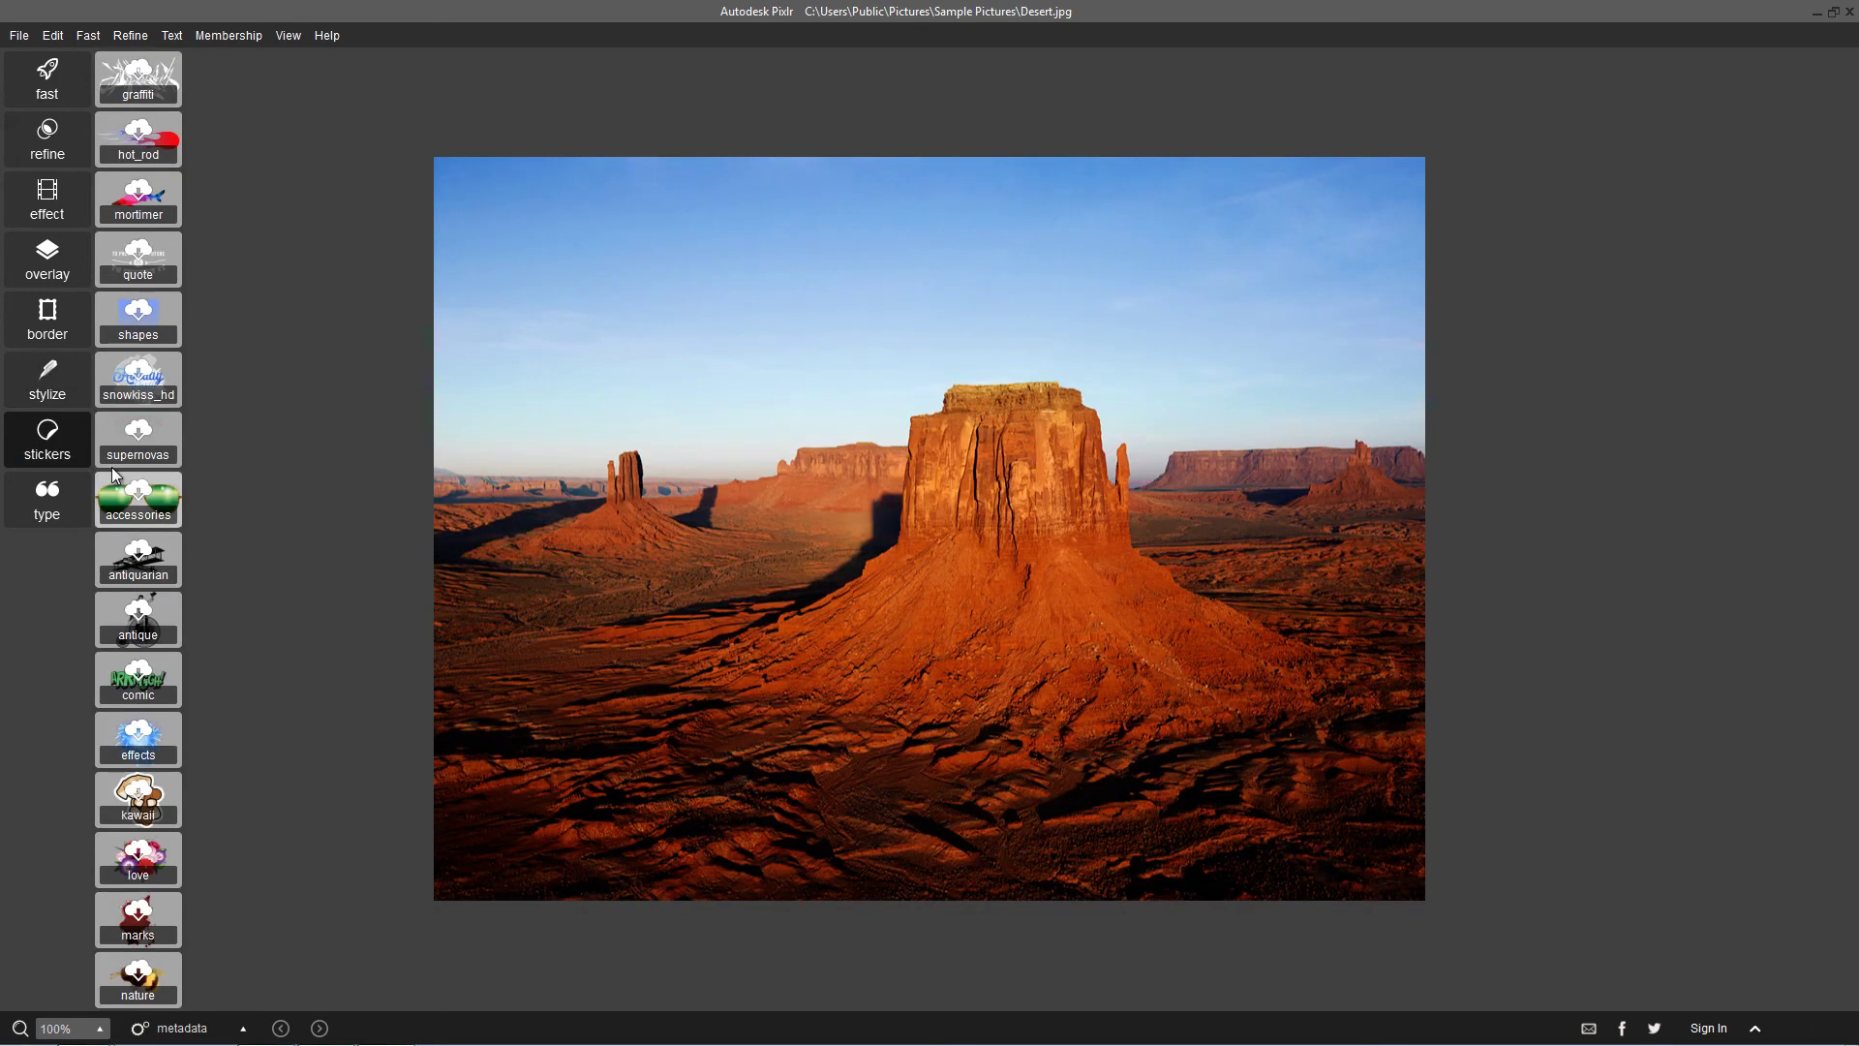
Try the snowkiss_hd sticker pack, dismiss the login window, then add default text and drag it lower-left.
{"action": "left_click", "coordinate": [153, 387]}
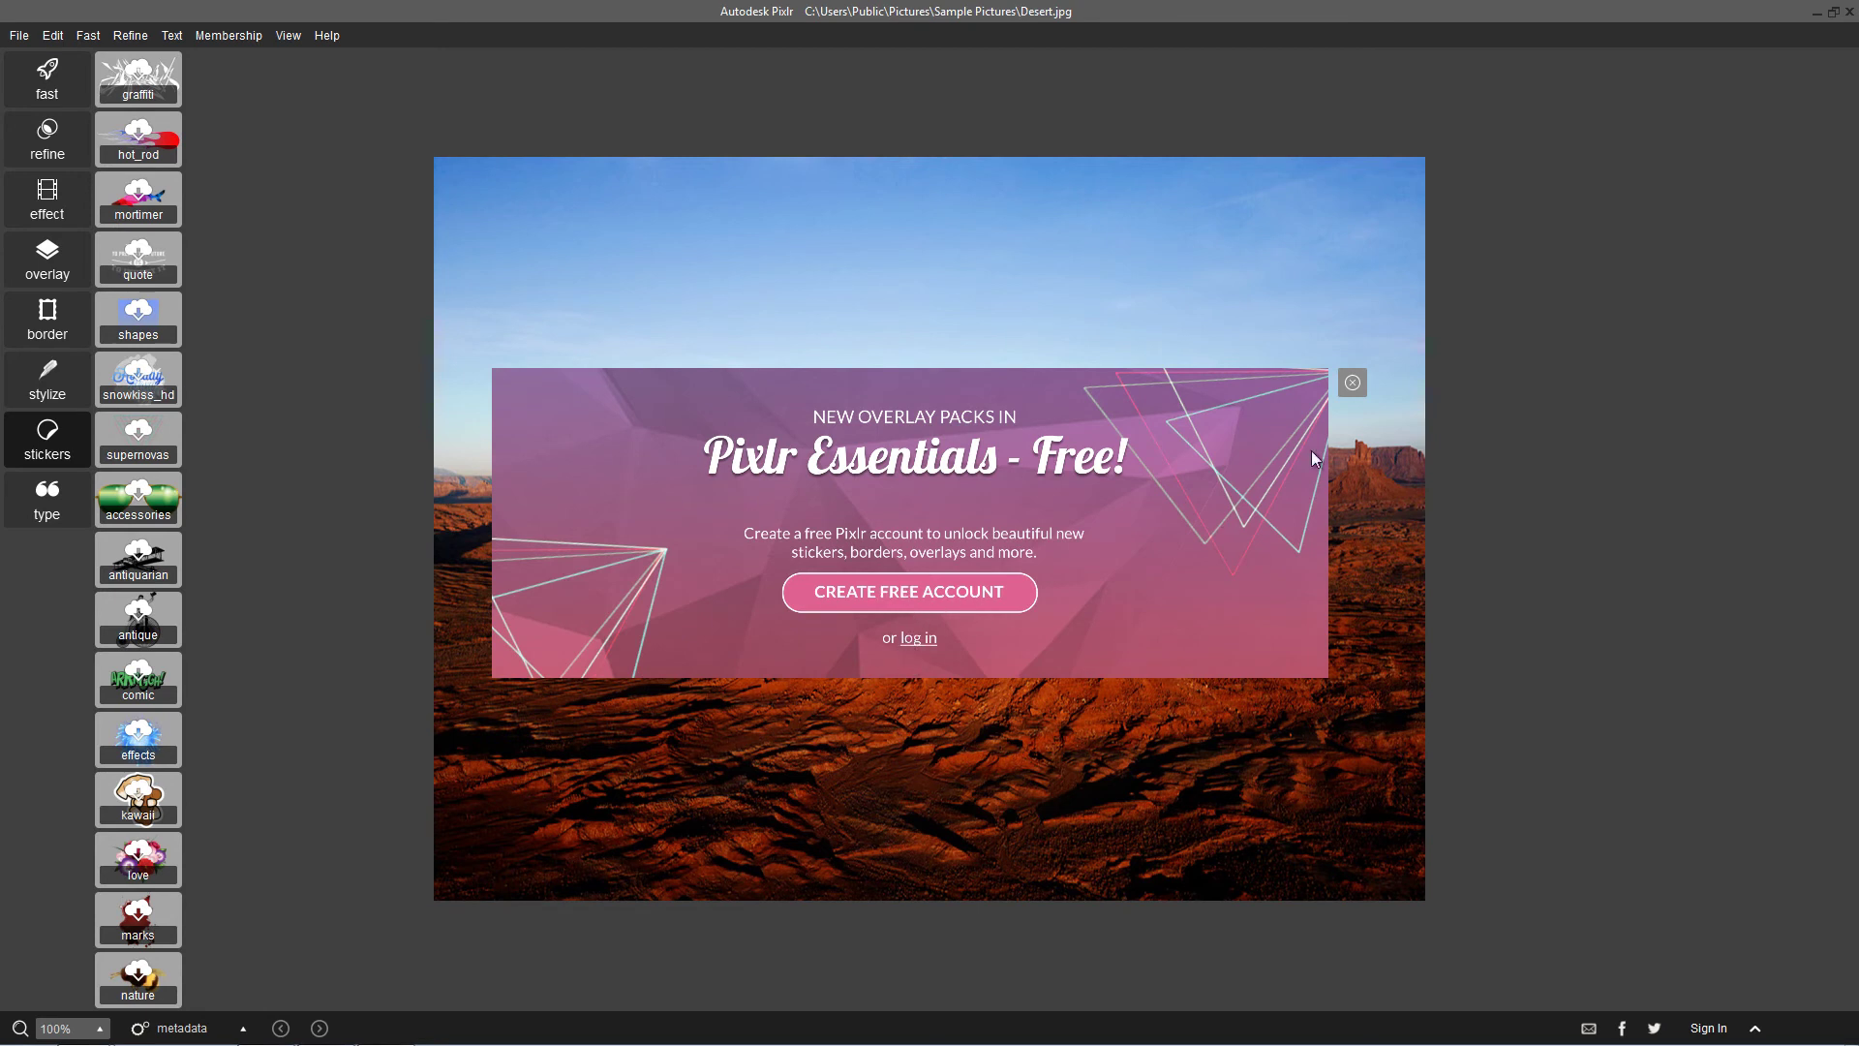
{"action": "left_click", "coordinate": [918, 638]}
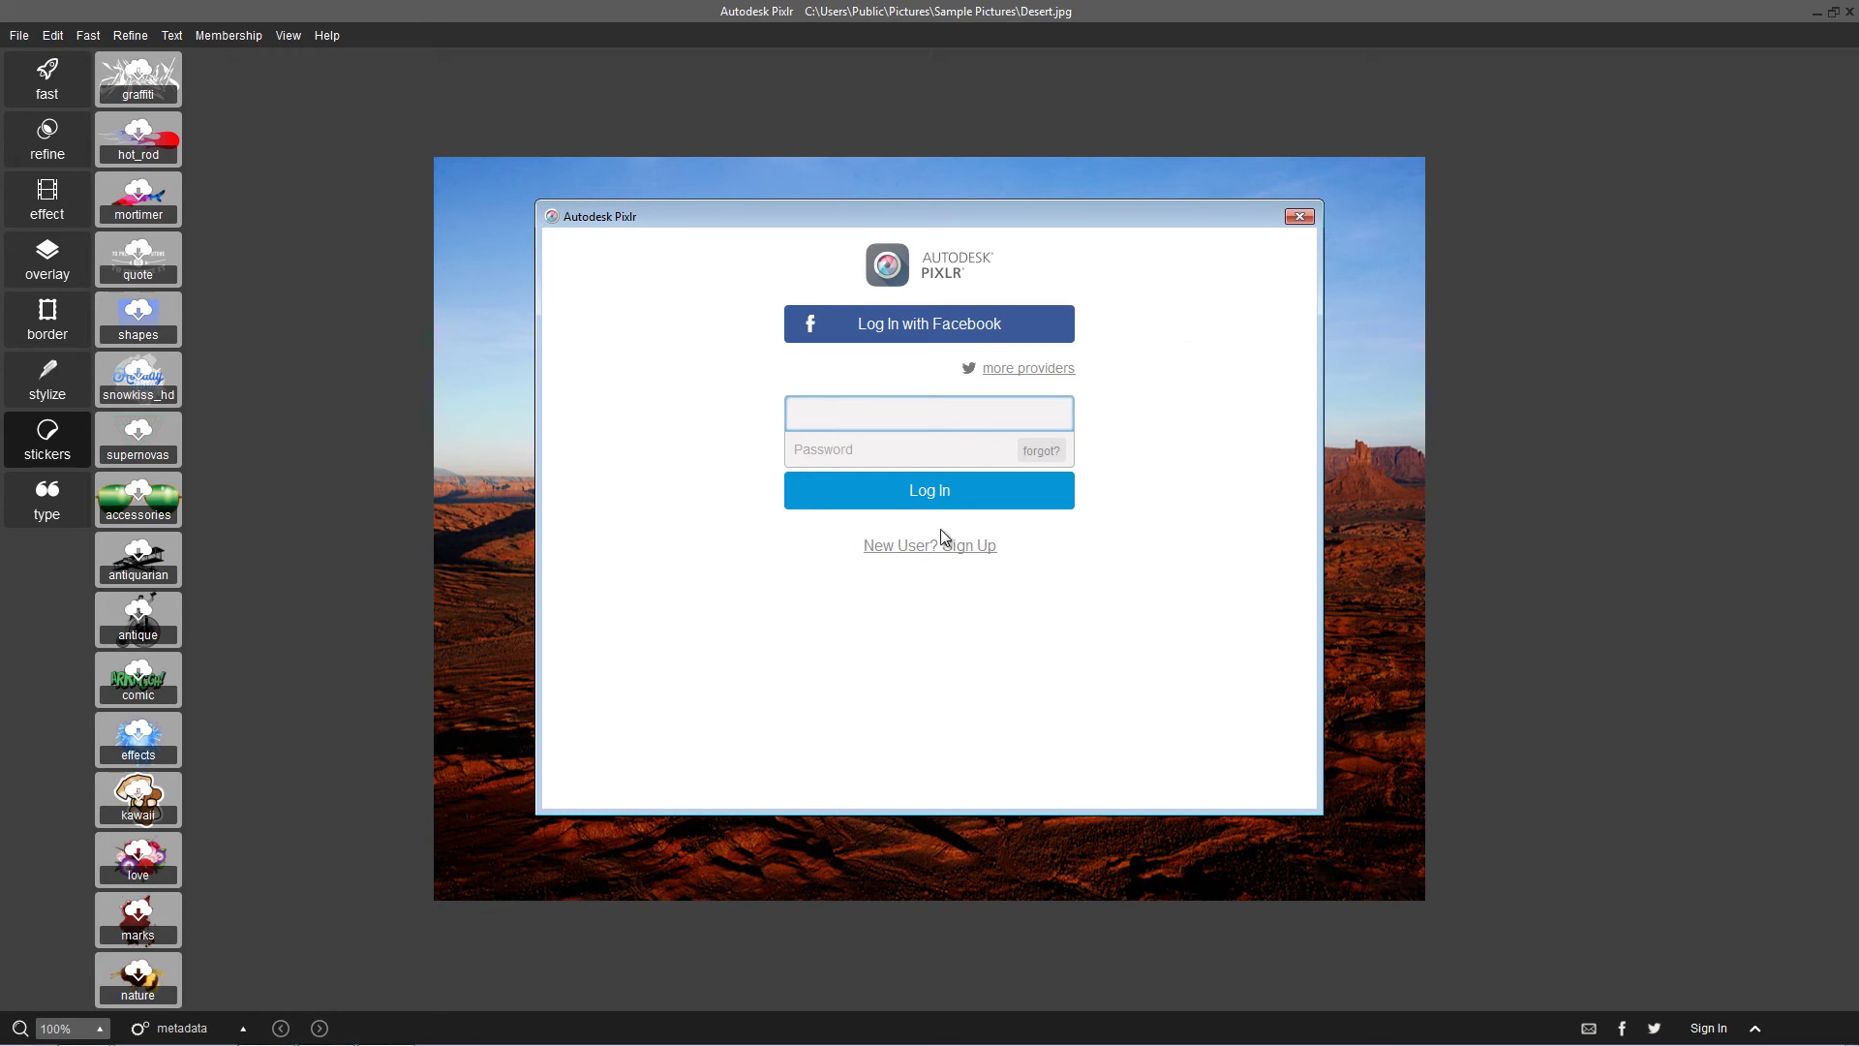
{"action": "left_click", "coordinate": [1300, 216]}
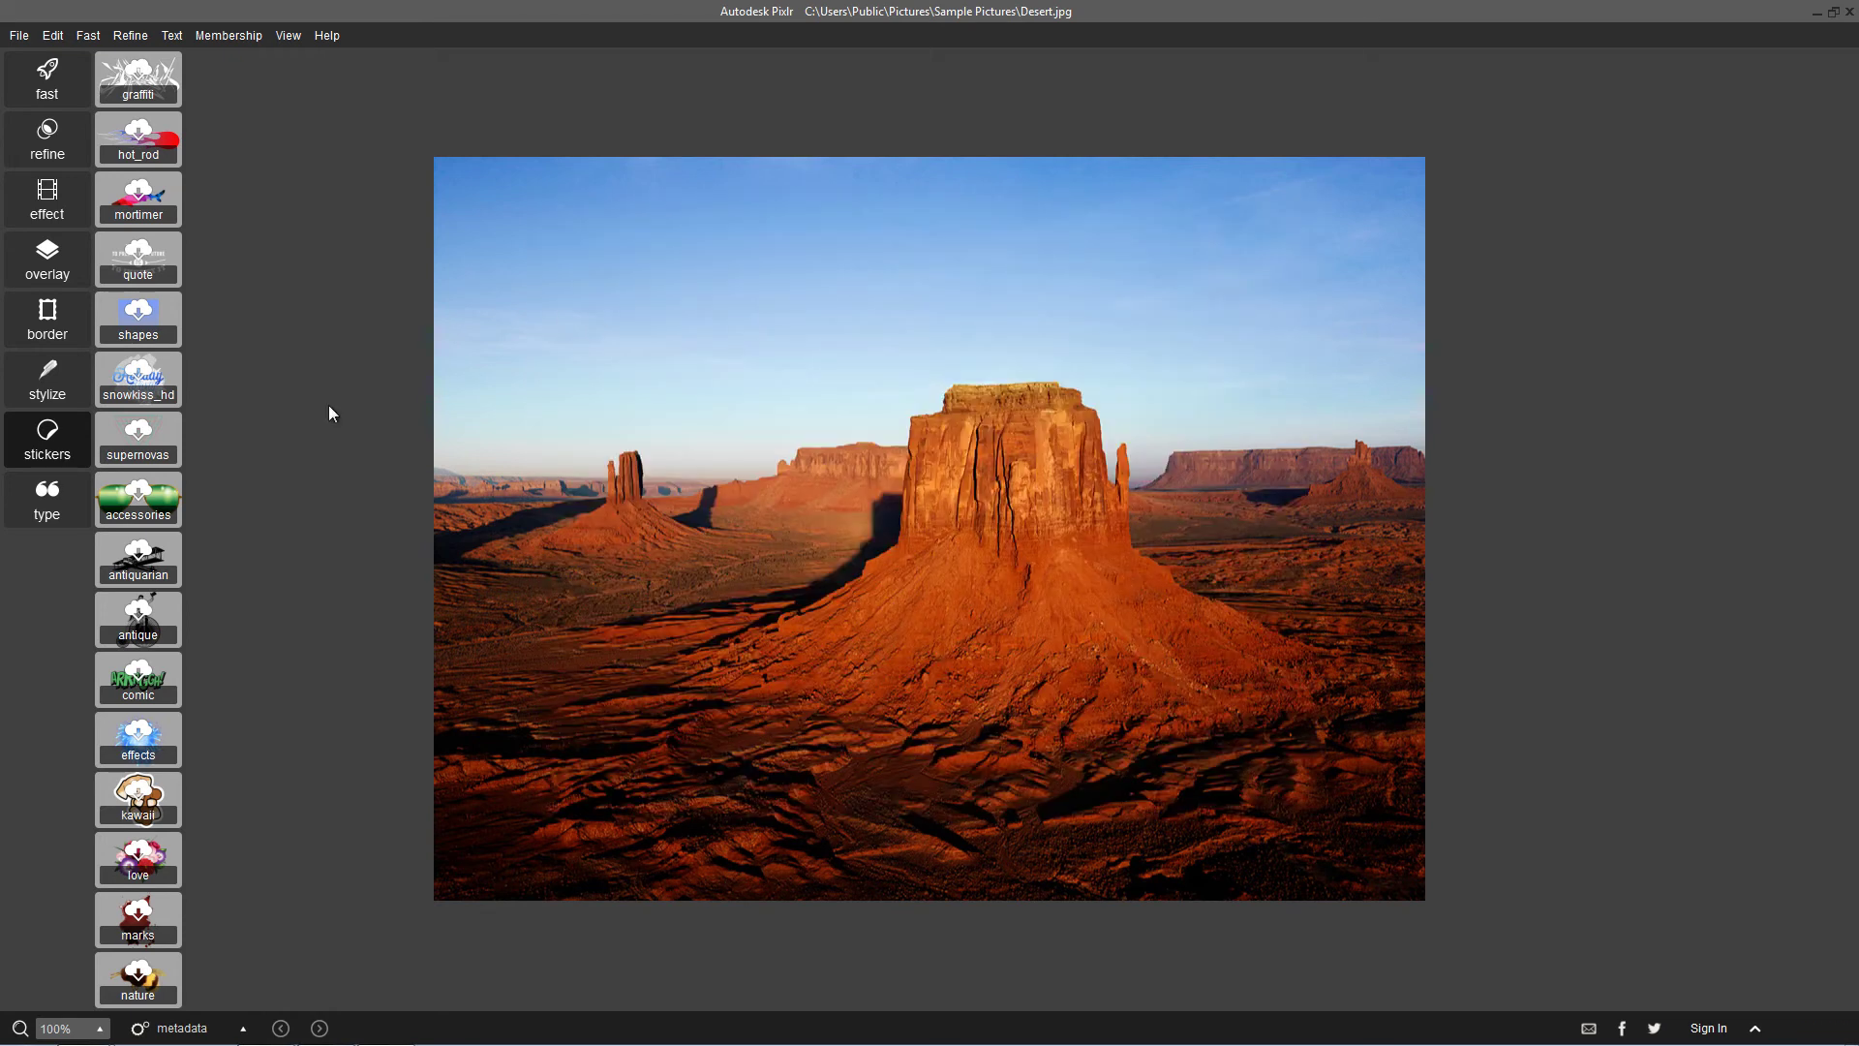
{"action": "left_click", "coordinate": [44, 518]}
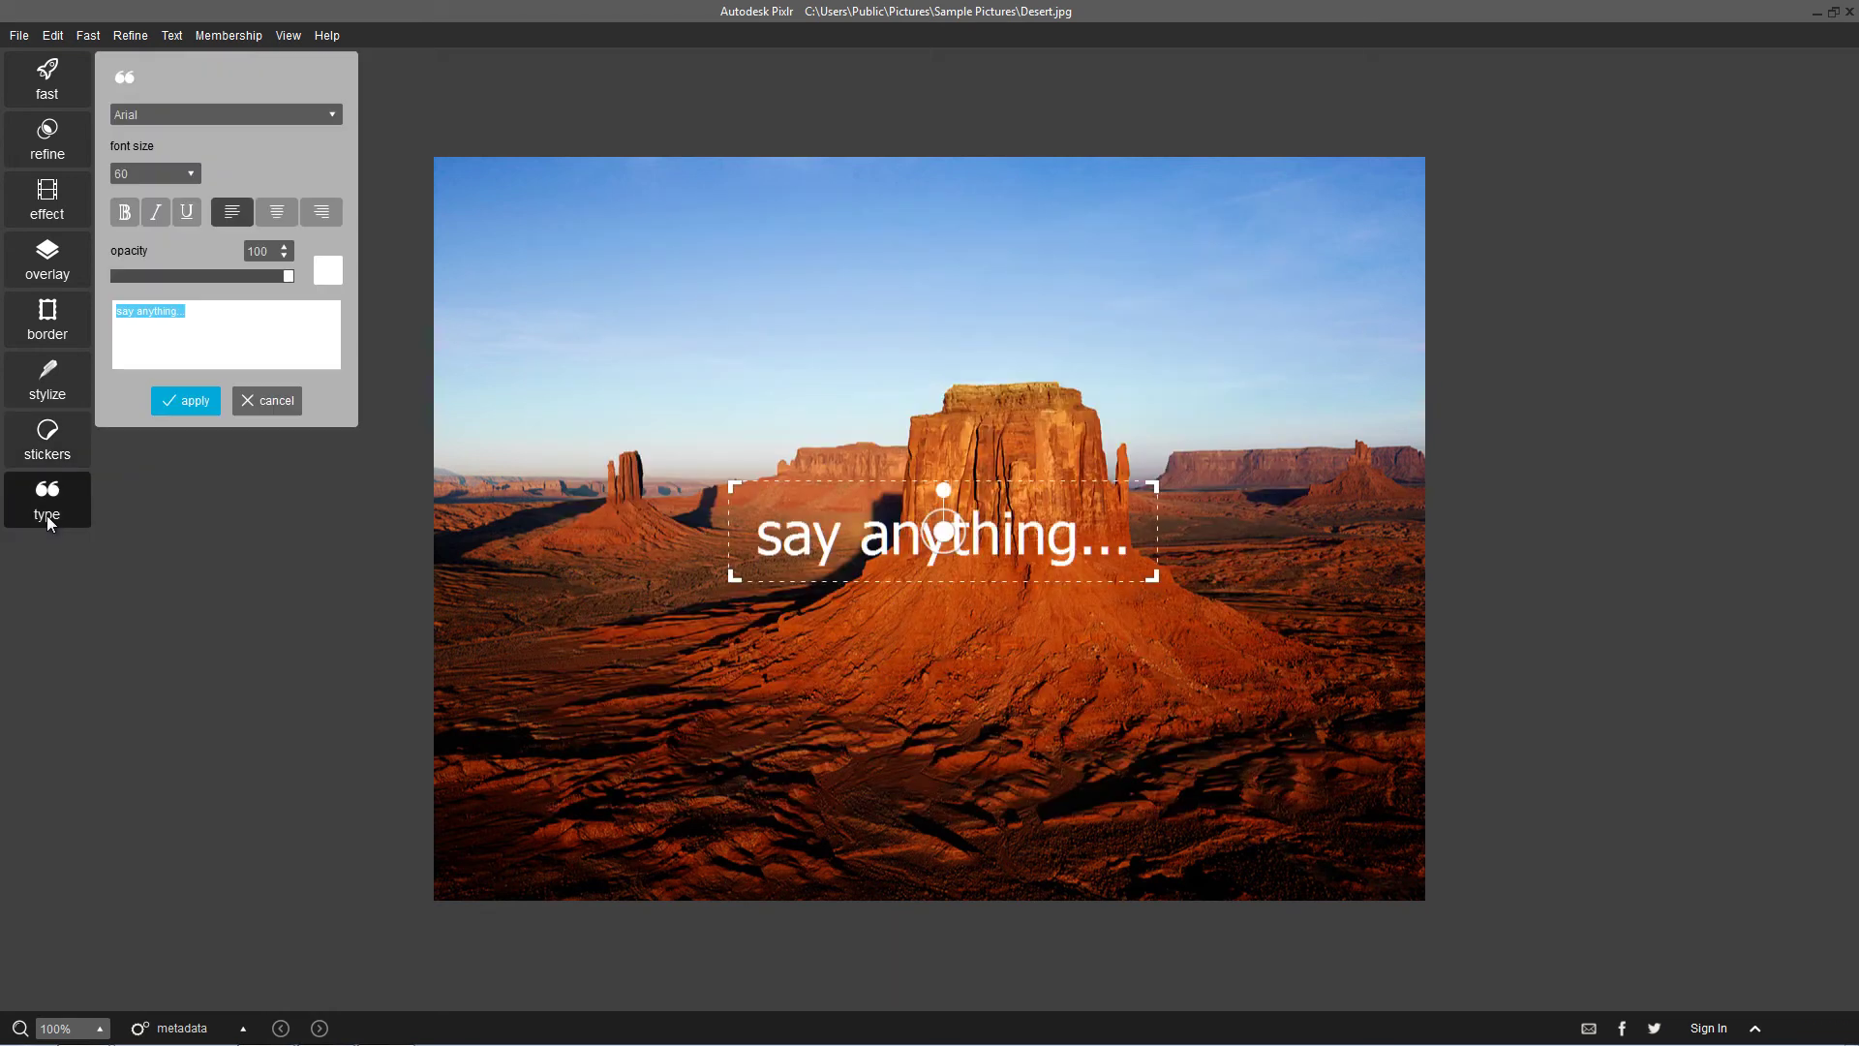
{"action": "left_click_drag", "start_coordinate": [949, 539], "coordinate": [740, 322]}
Discard the placeholder text, test blur without applying it, then preview a hue shift of -85.
{"action": "left_click", "coordinate": [252, 403]}
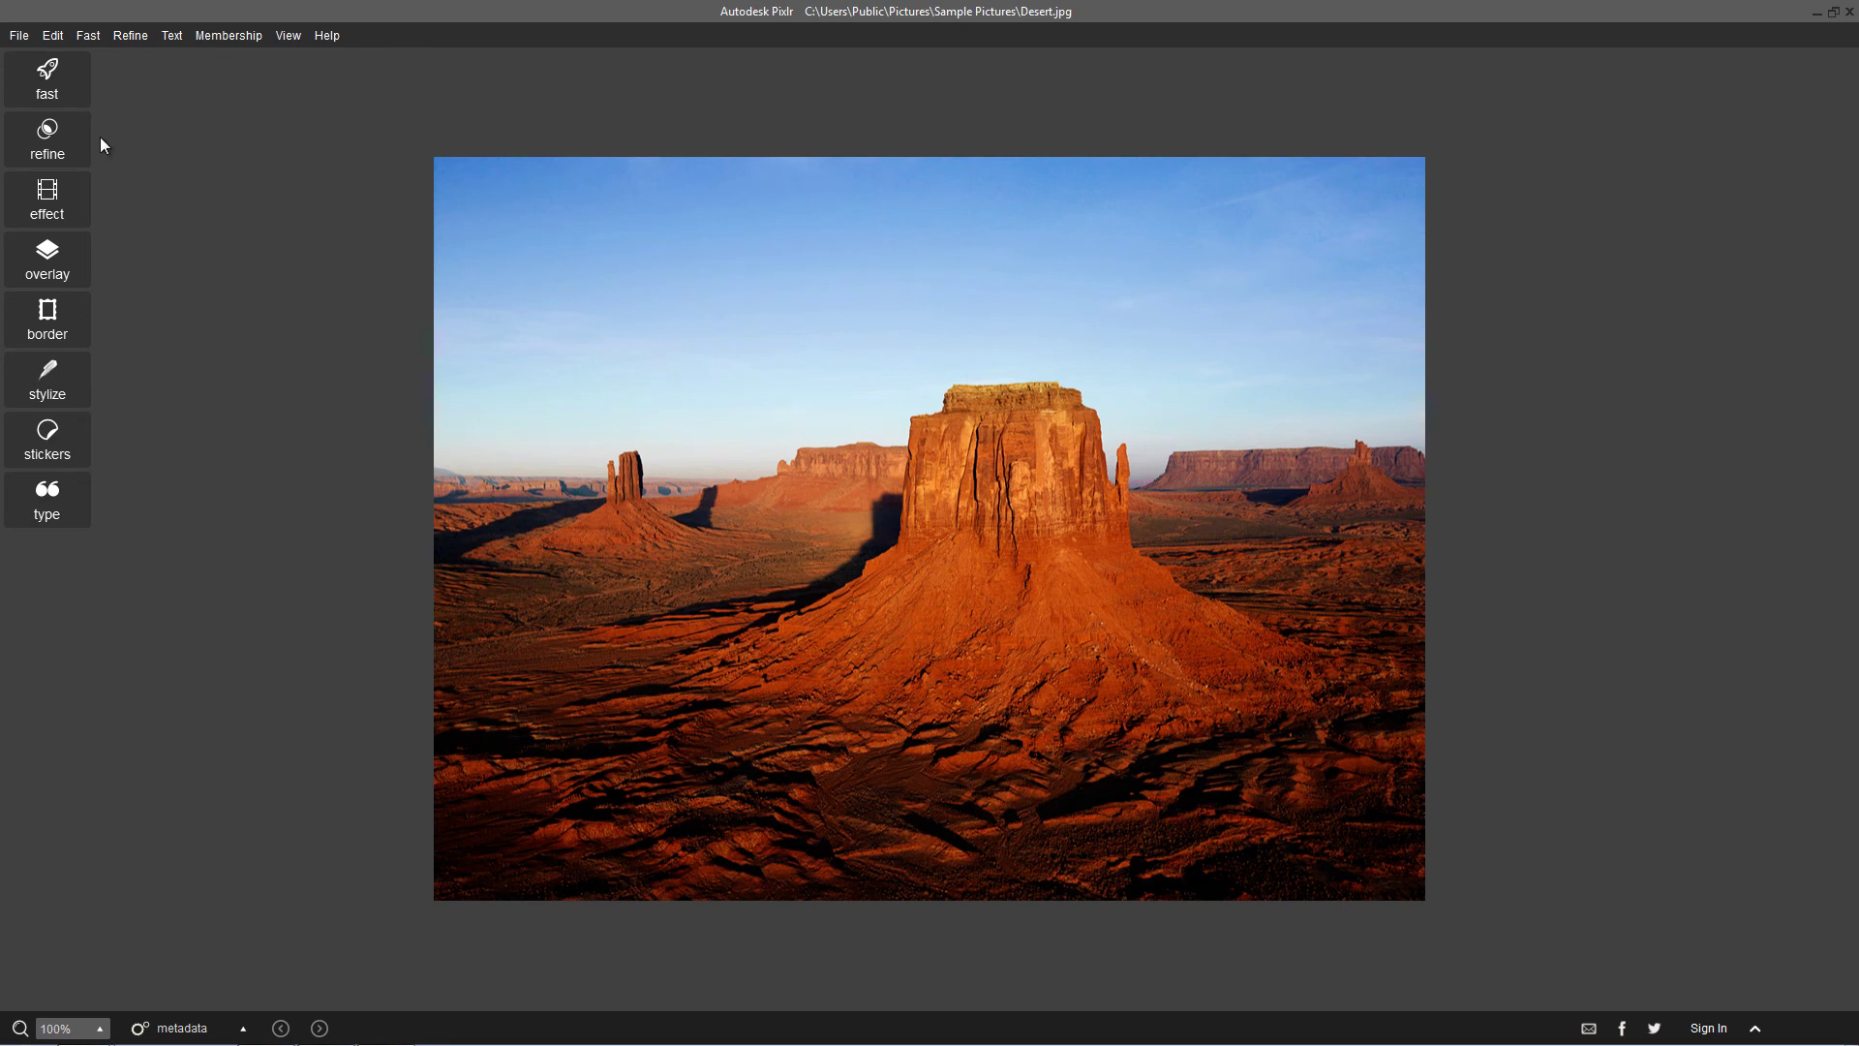
{"action": "left_click", "coordinate": [43, 137]}
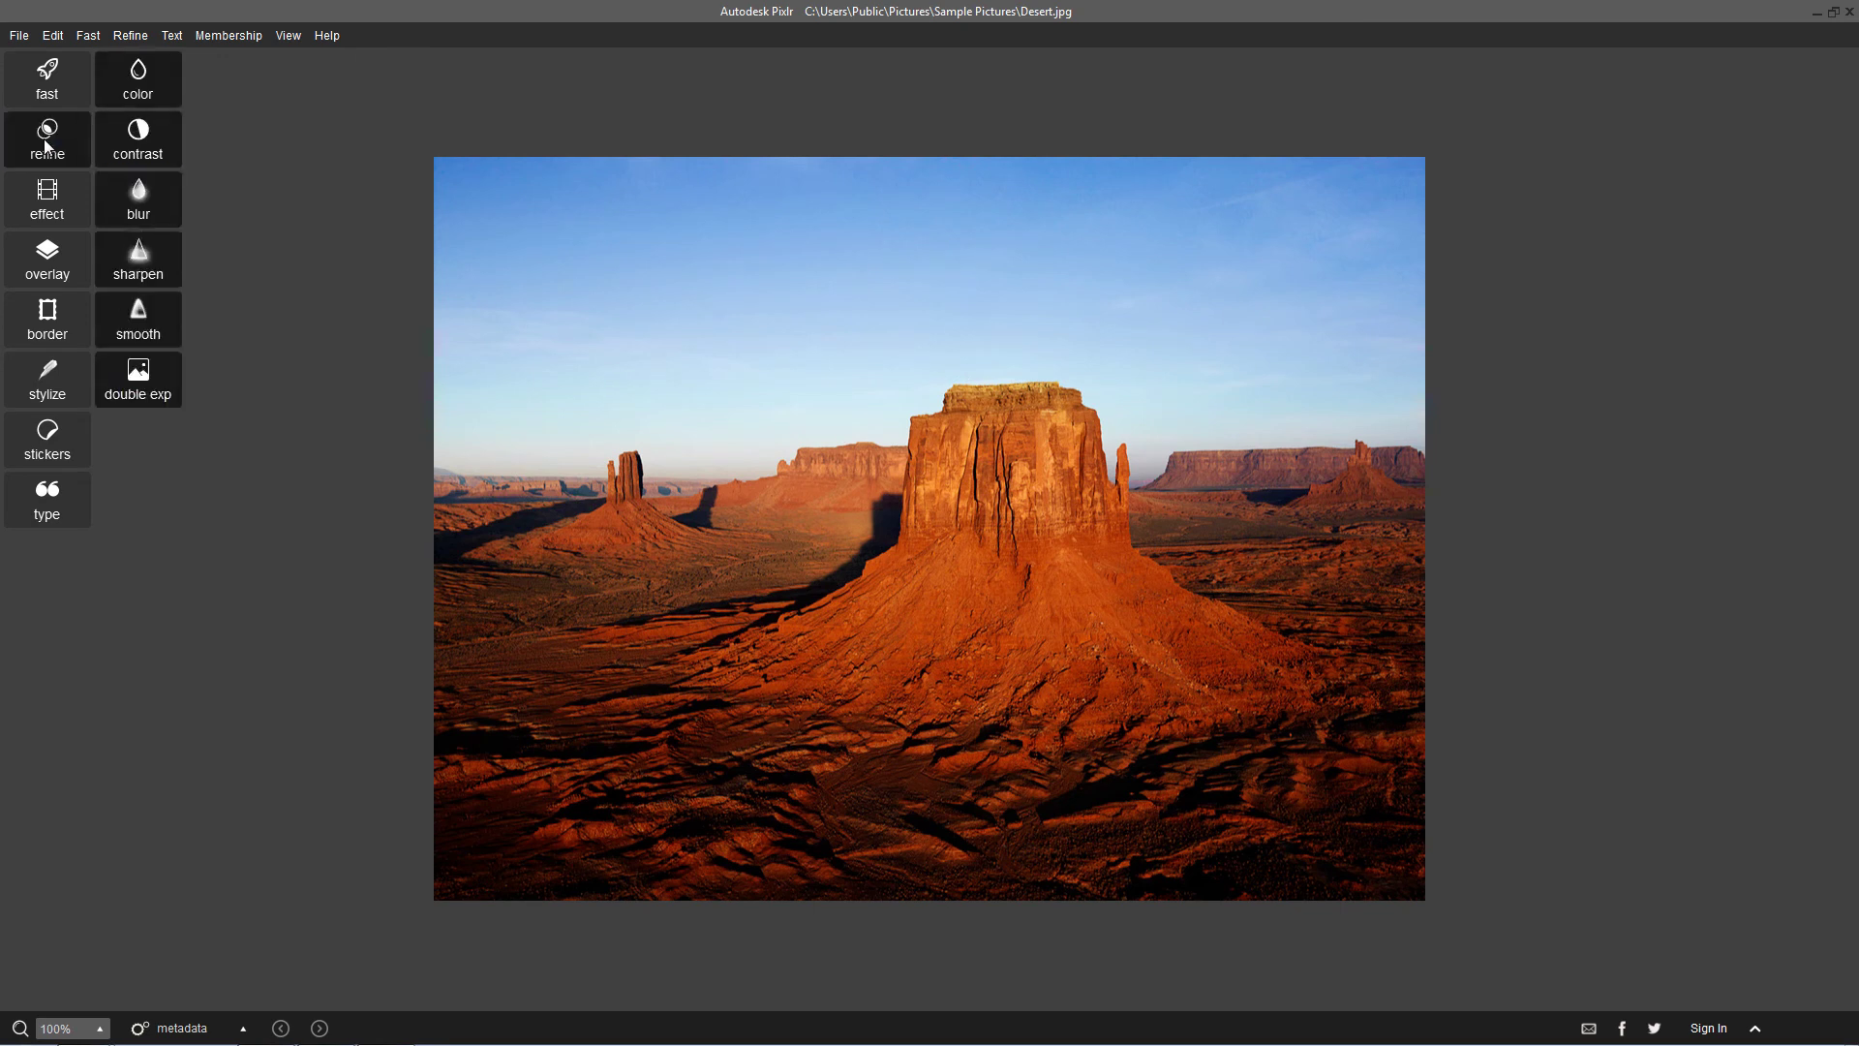
{"action": "left_click", "coordinate": [137, 200]}
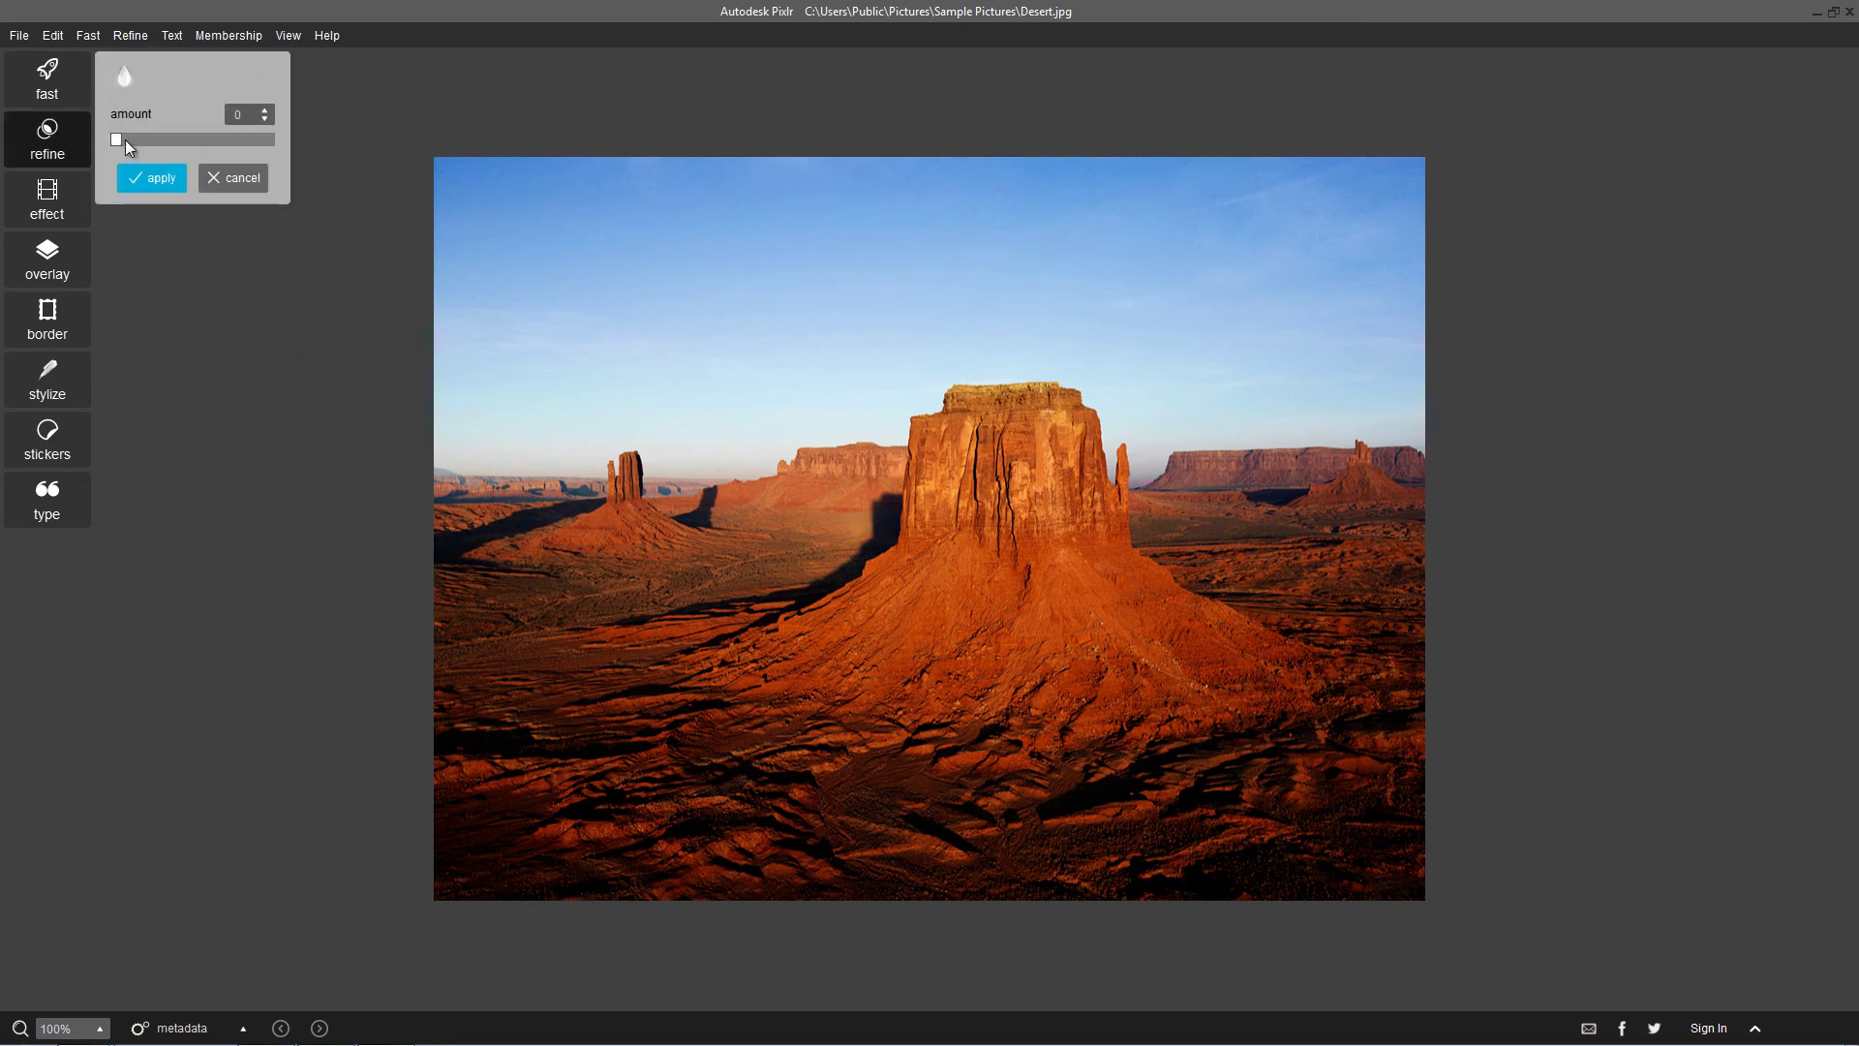
{"action": "left_click_drag", "start_coordinate": [116, 144], "coordinate": [80, 159]}
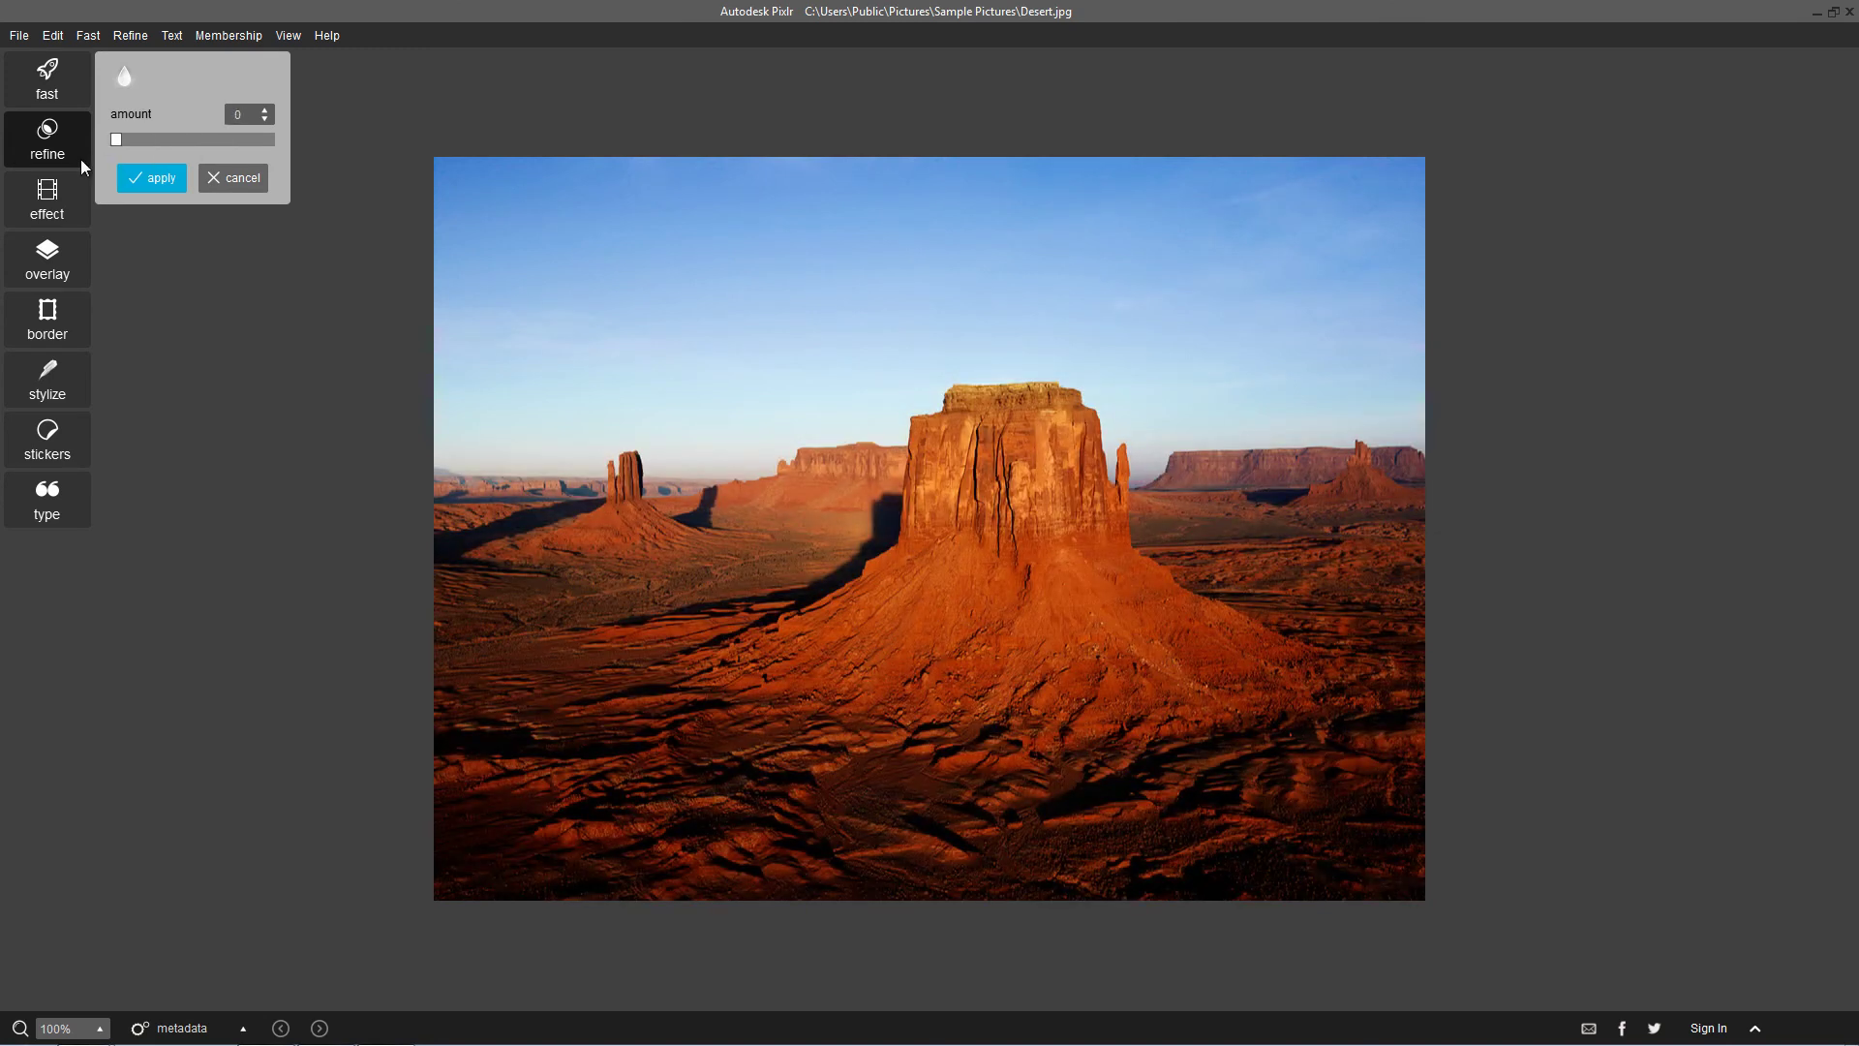
{"action": "left_click", "coordinate": [247, 184]}
{"action": "left_click", "coordinate": [134, 84]}
{"action": "left_click_drag", "start_coordinate": [194, 141], "coordinate": [154, 160]}
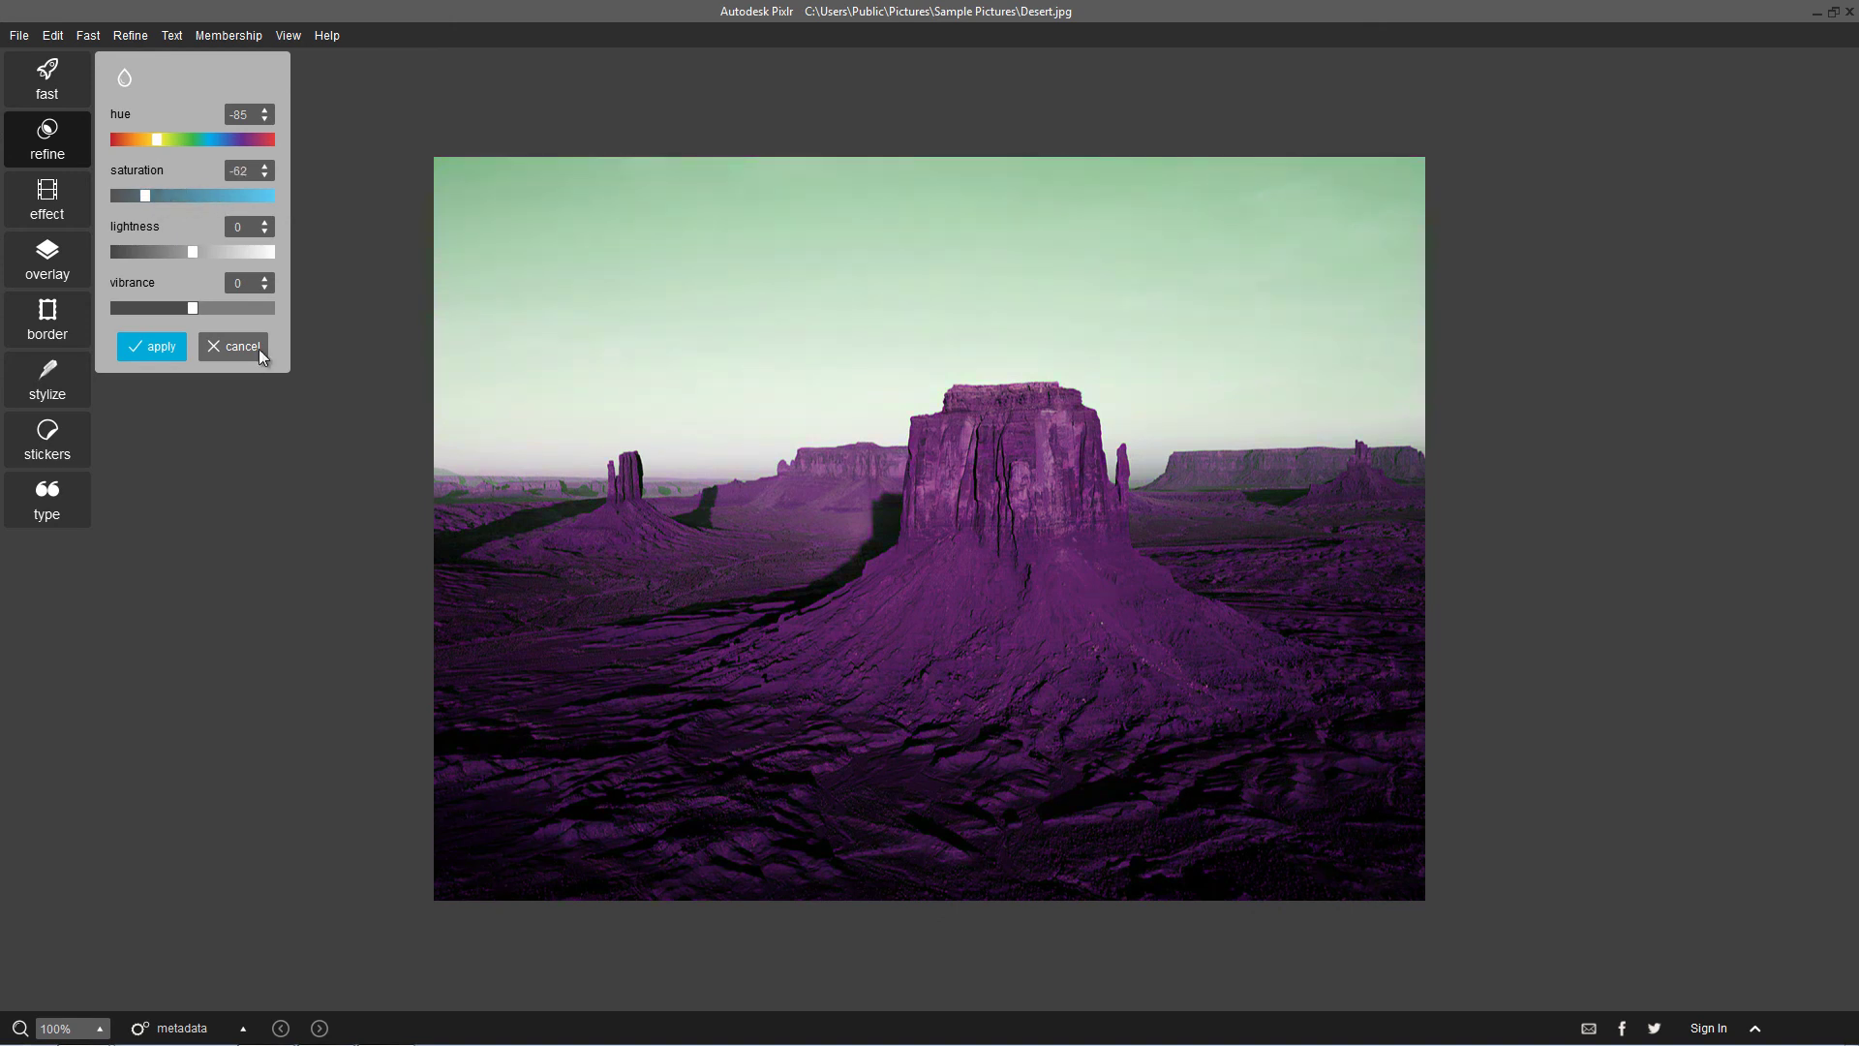
Discard the hue shift, reopen the colour adjustments, and test draining then restoring saturation.
{"action": "left_click", "coordinate": [215, 345]}
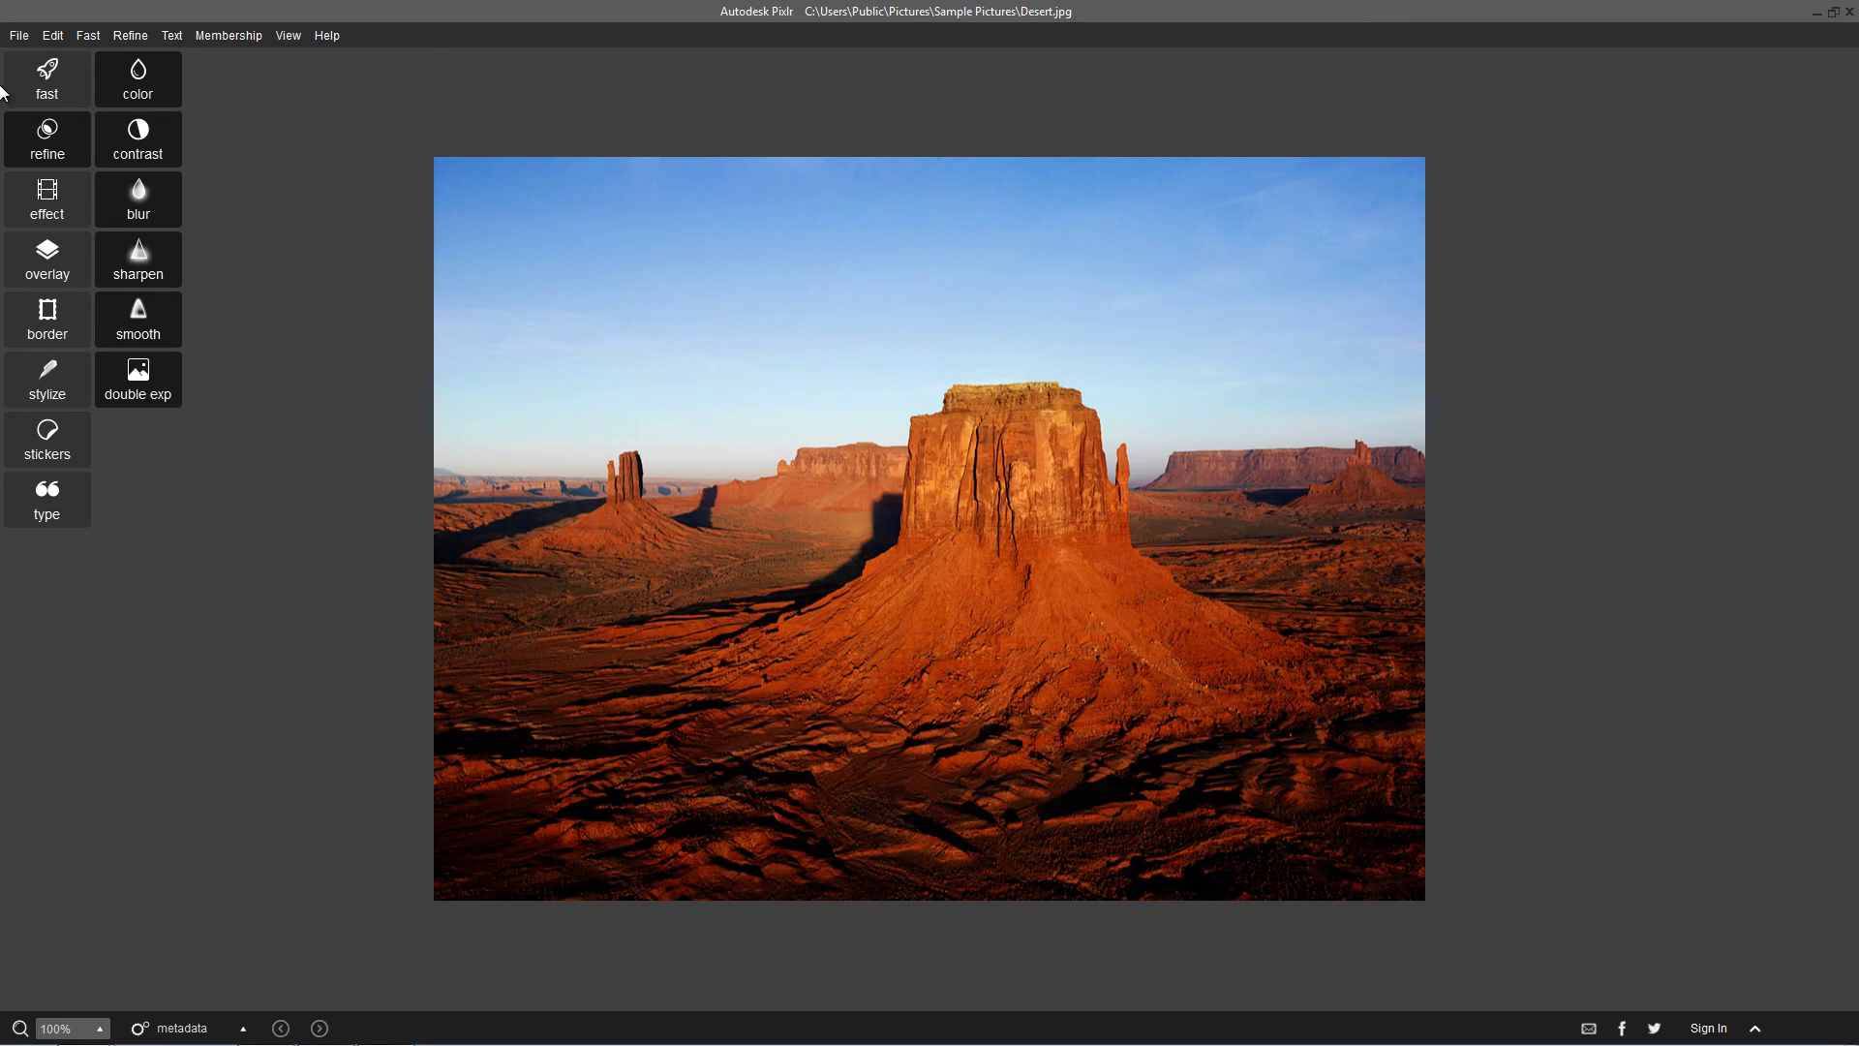
{"action": "left_click", "coordinate": [141, 95]}
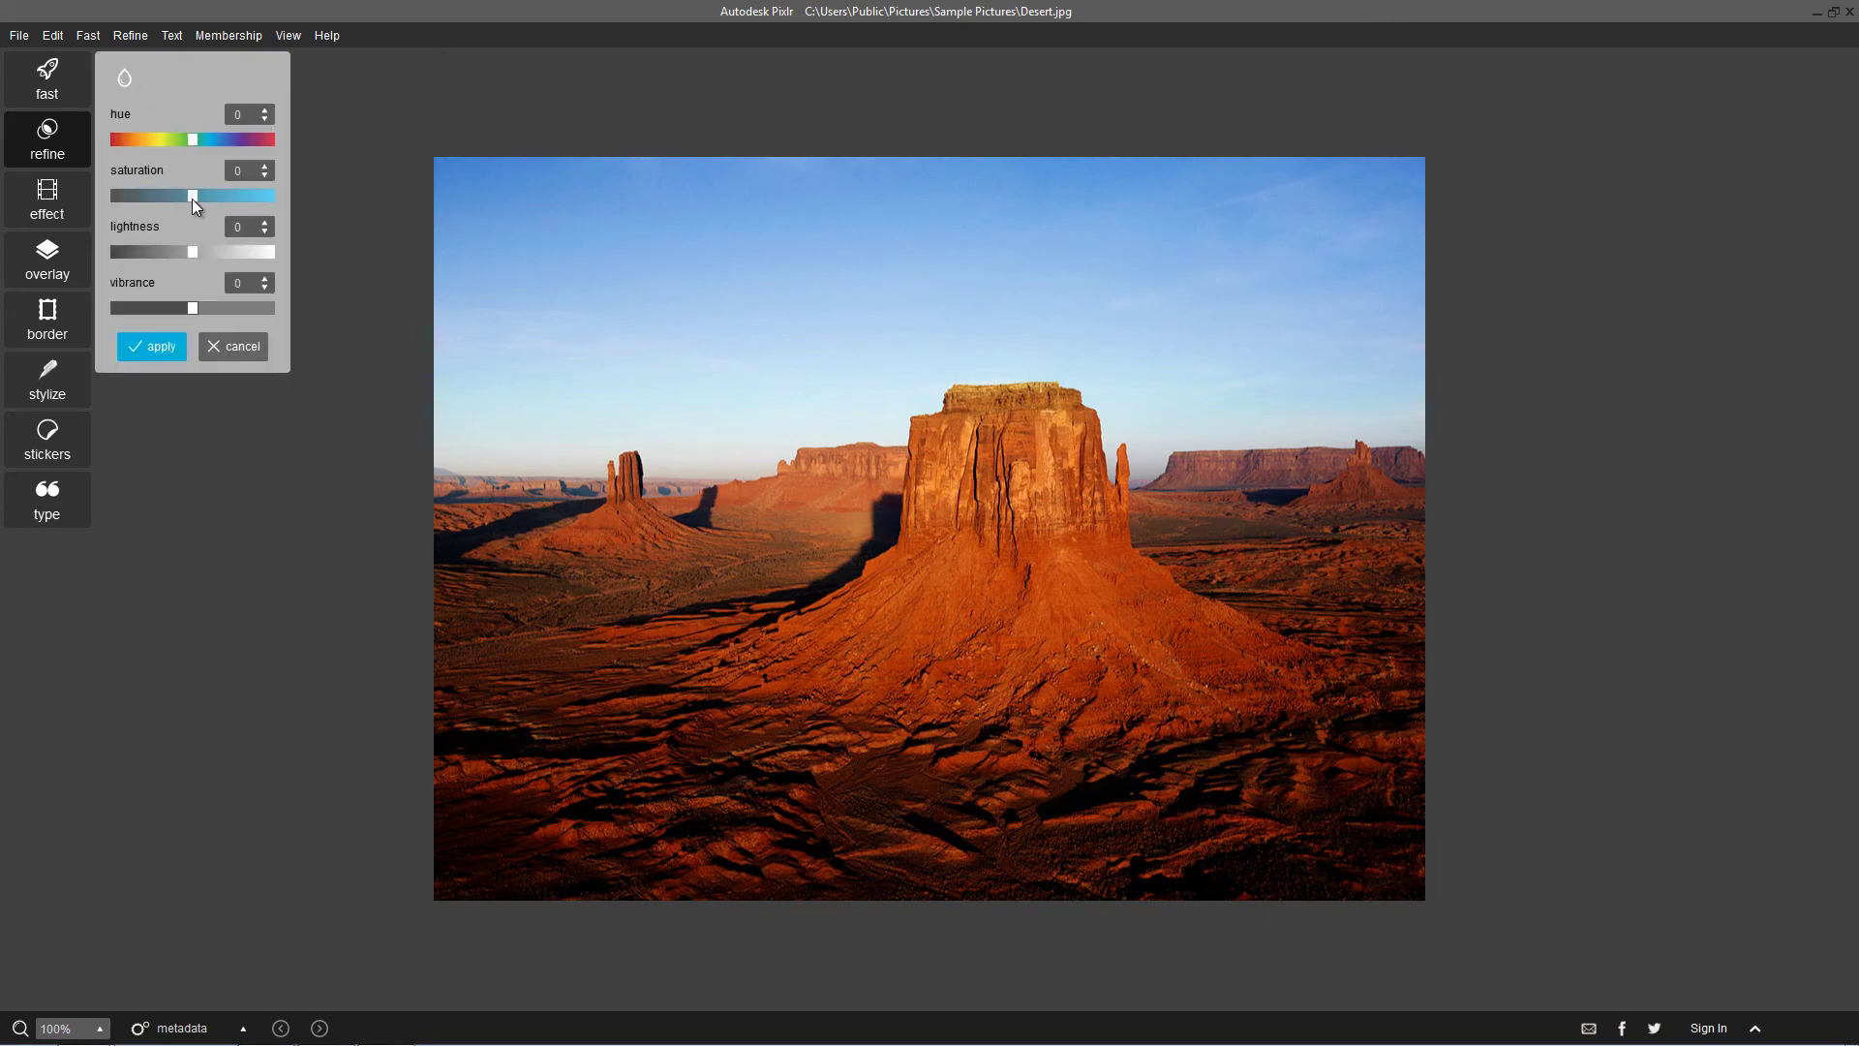
{"action": "left_click_drag", "start_coordinate": [254, 190], "coordinate": [73, 206]}
{"action": "left_click", "coordinate": [202, 195]}
Test lightness extremes and two lower steps, then vibrance from -100 to 100.
{"action": "mouse_move", "coordinate": [189, 254]}
{"action": "left_mouse_down"}
{"action": "mouse_move", "coordinate": [259, 252]}
{"action": "mouse_move", "coordinate": [116, 269]}
{"action": "mouse_move", "coordinate": [247, 260]}
{"action": "mouse_move", "coordinate": [212, 270]}
{"action": "left_mouse_up"}
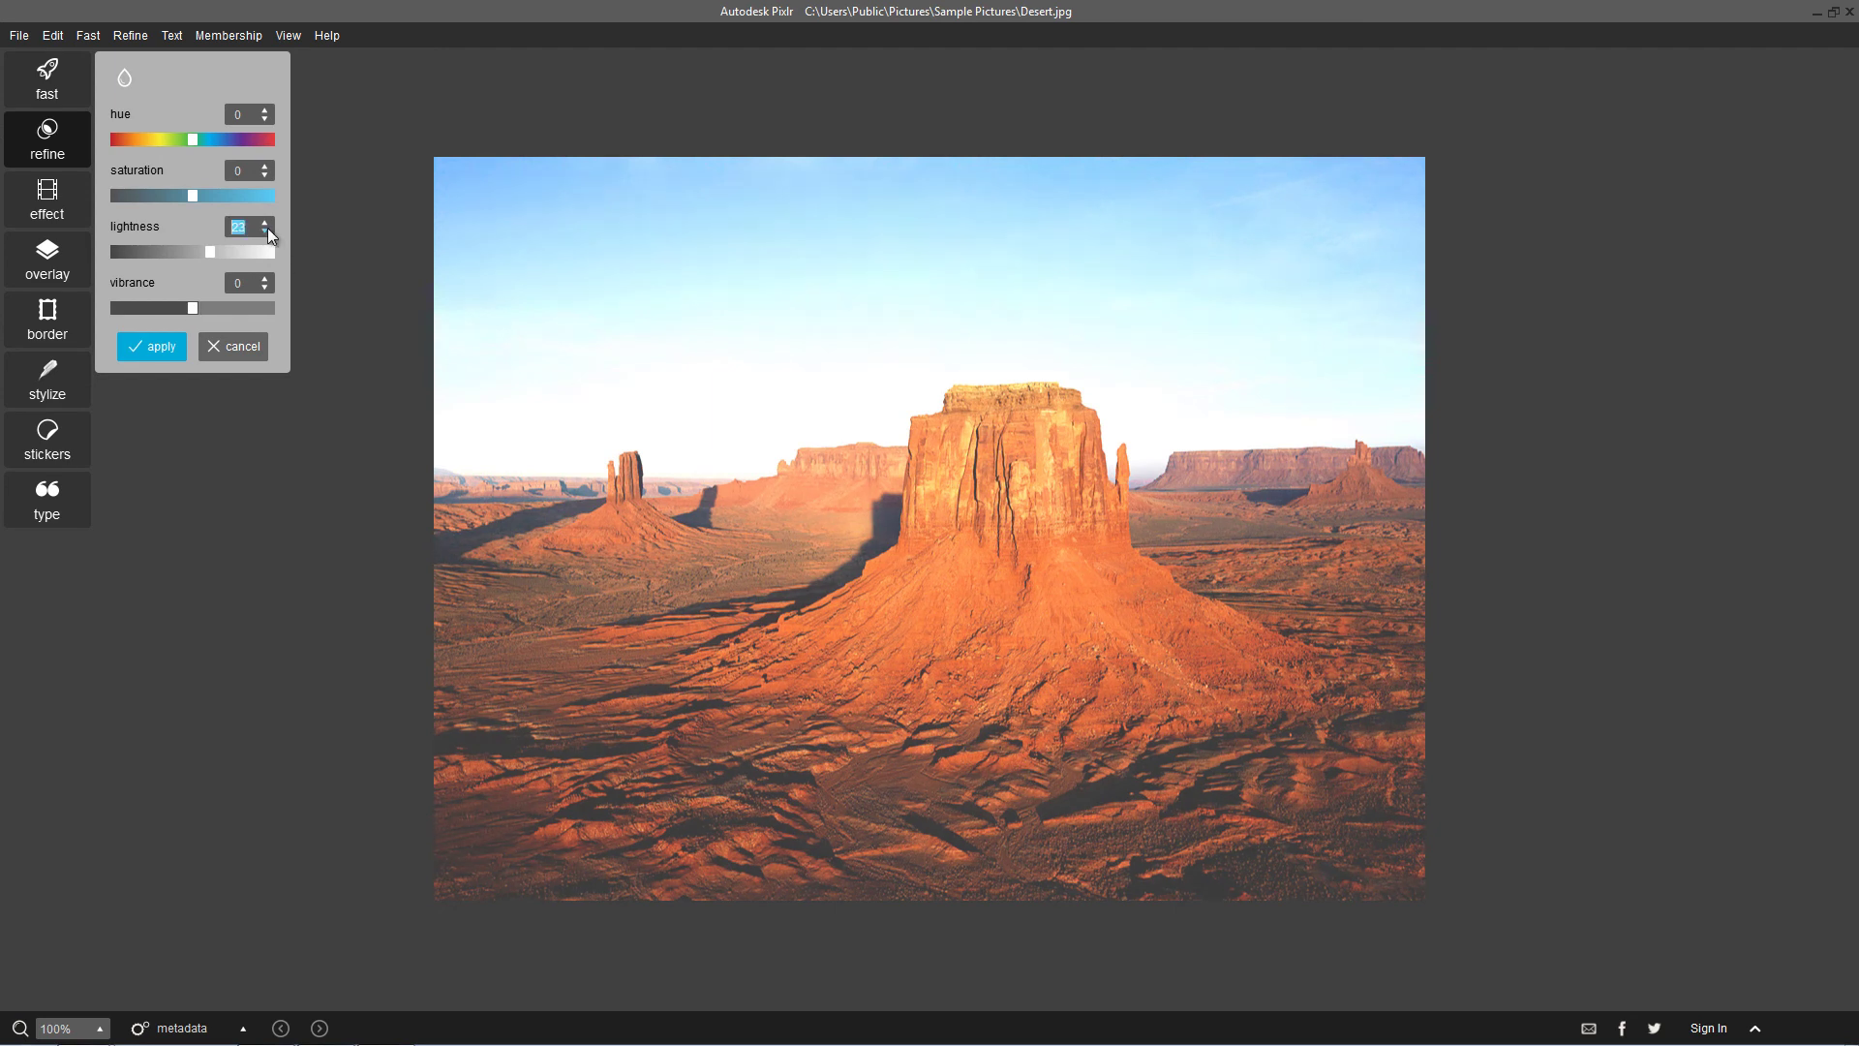
{"action": "left_click", "coordinate": [265, 230]}
{"action": "left_click", "coordinate": [266, 231]}
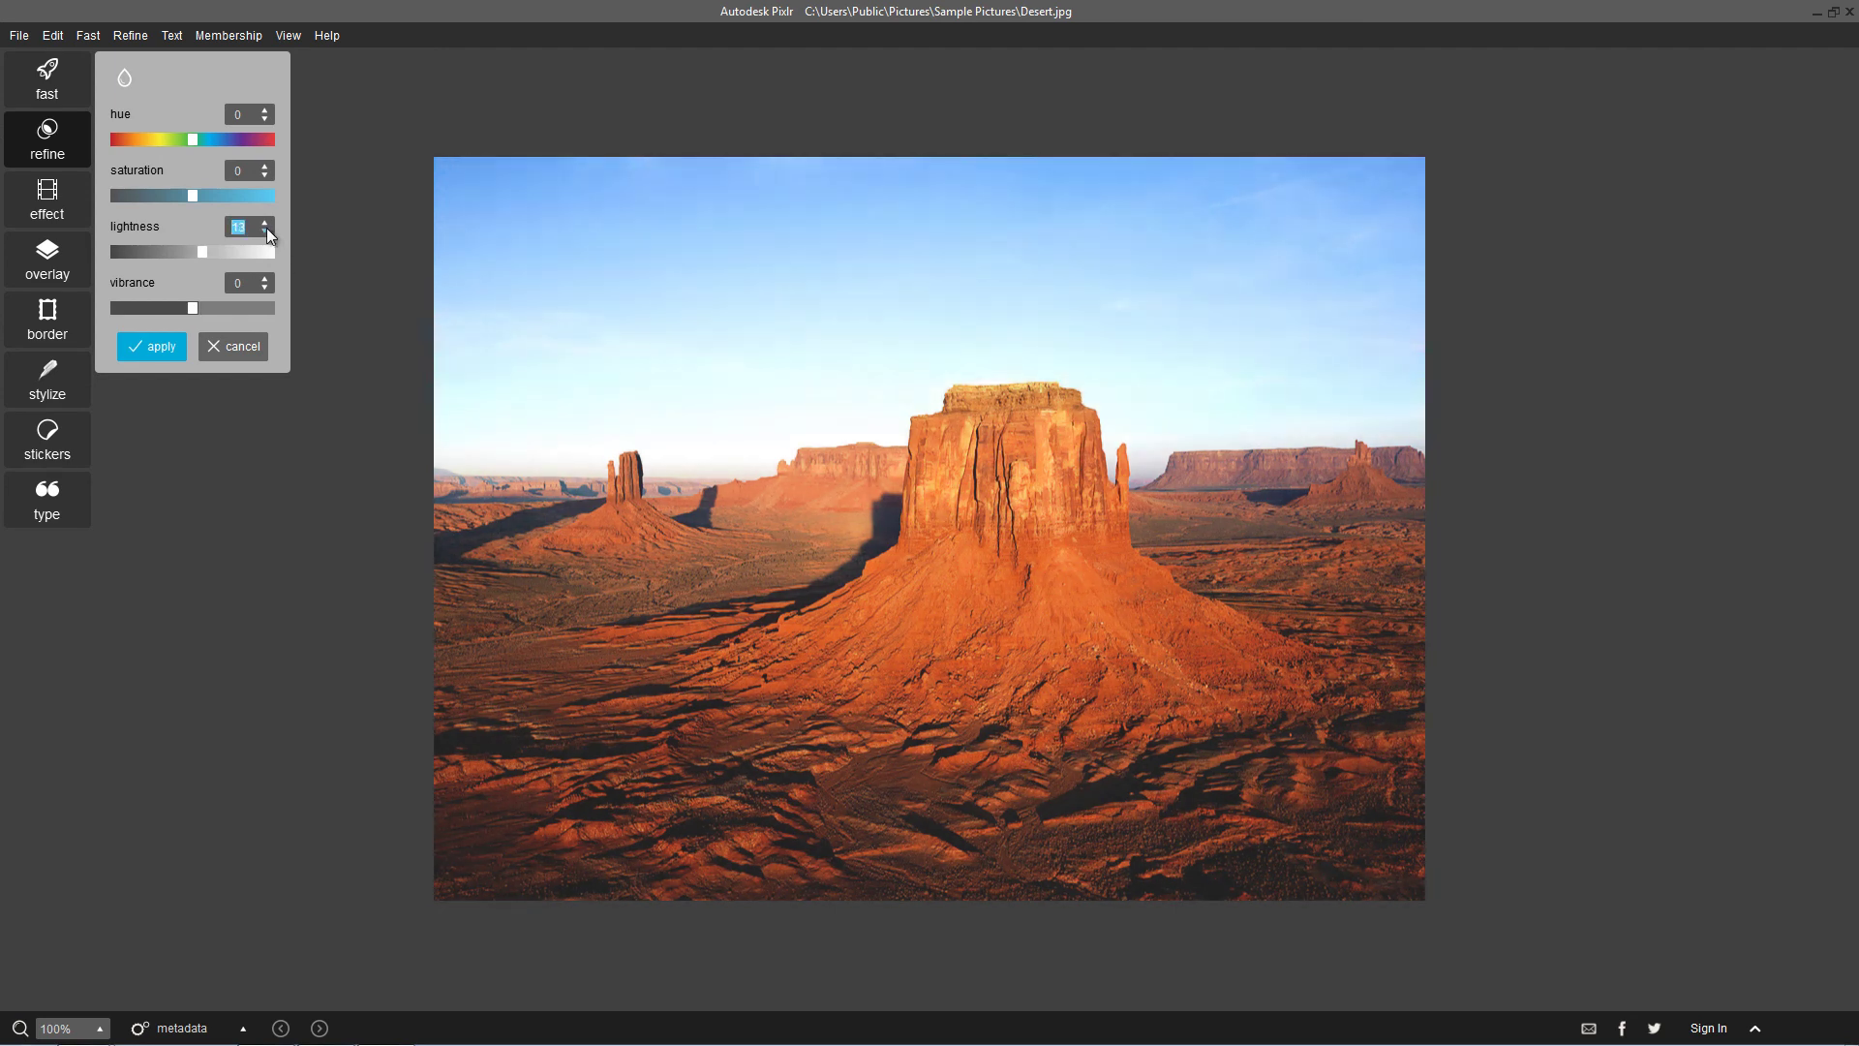
{"action": "left_click", "coordinate": [265, 230]}
{"action": "left_click", "coordinate": [265, 230]}
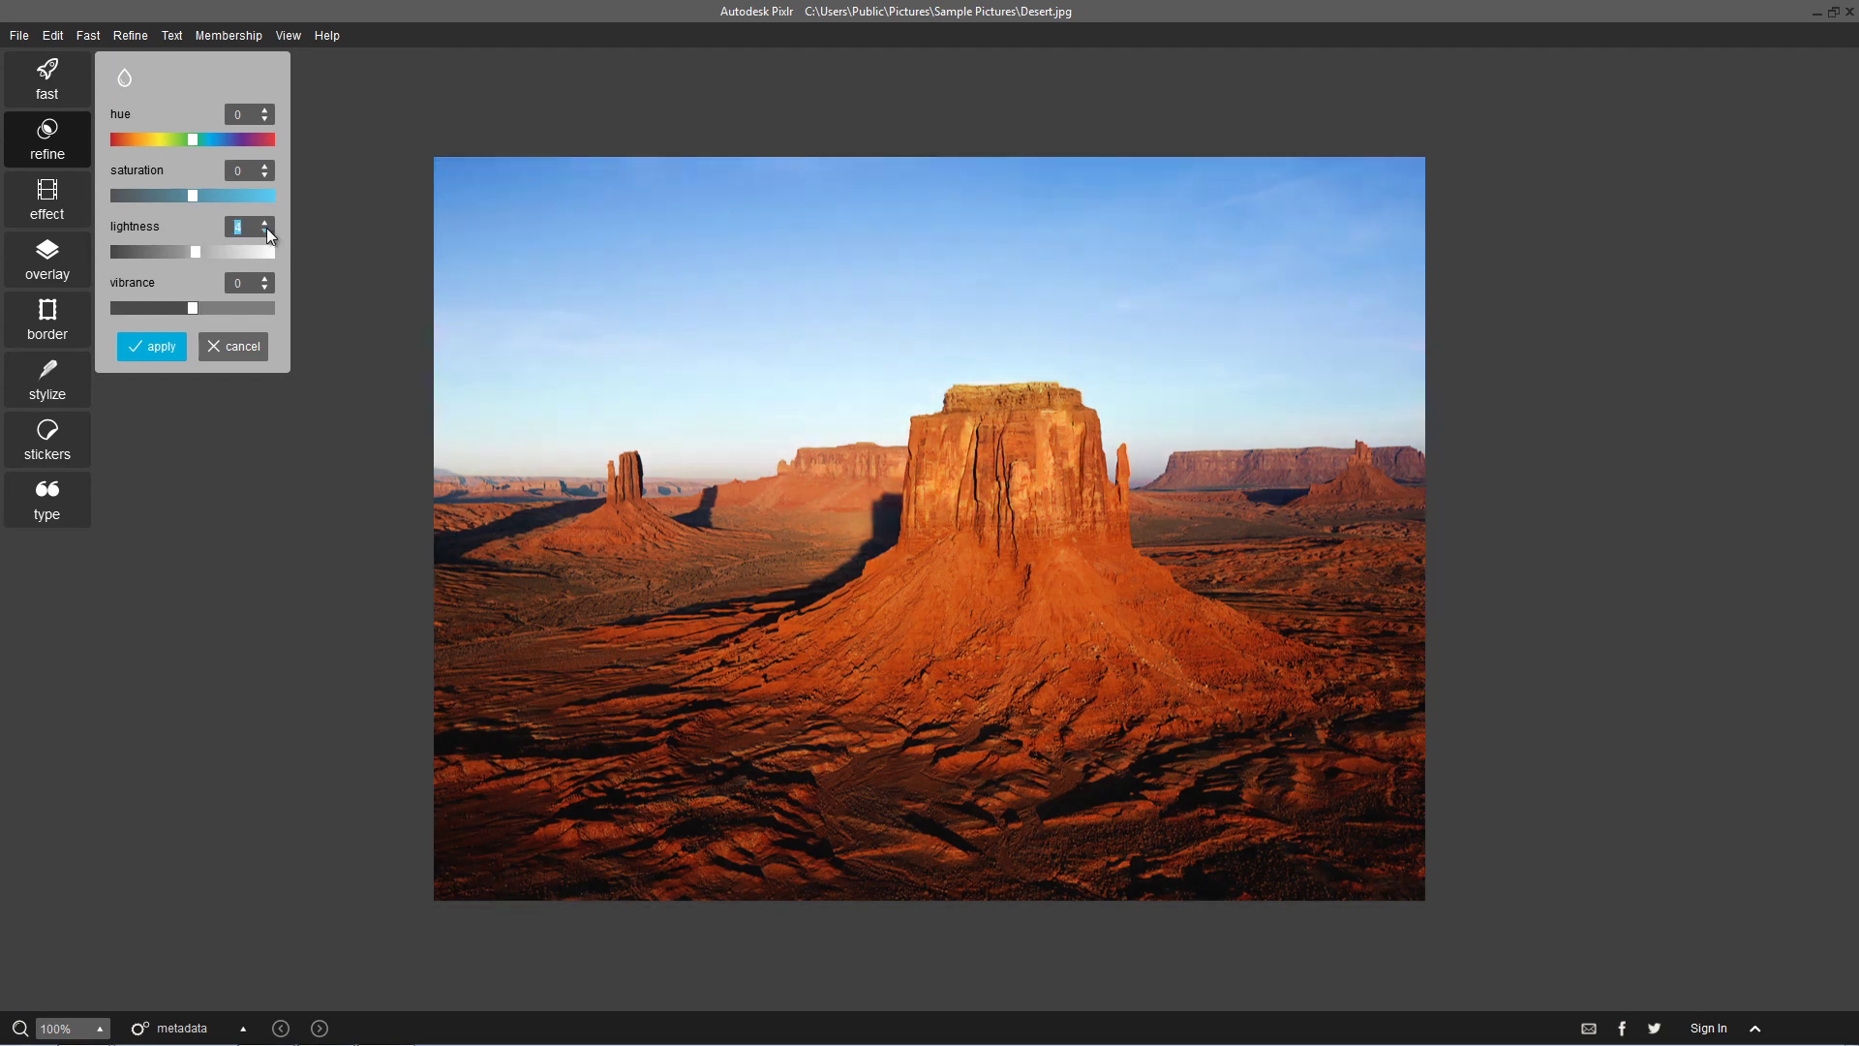
{"action": "left_click", "coordinate": [193, 310]}
{"action": "left_click_drag", "start_coordinate": [253, 312], "coordinate": [5, 344]}
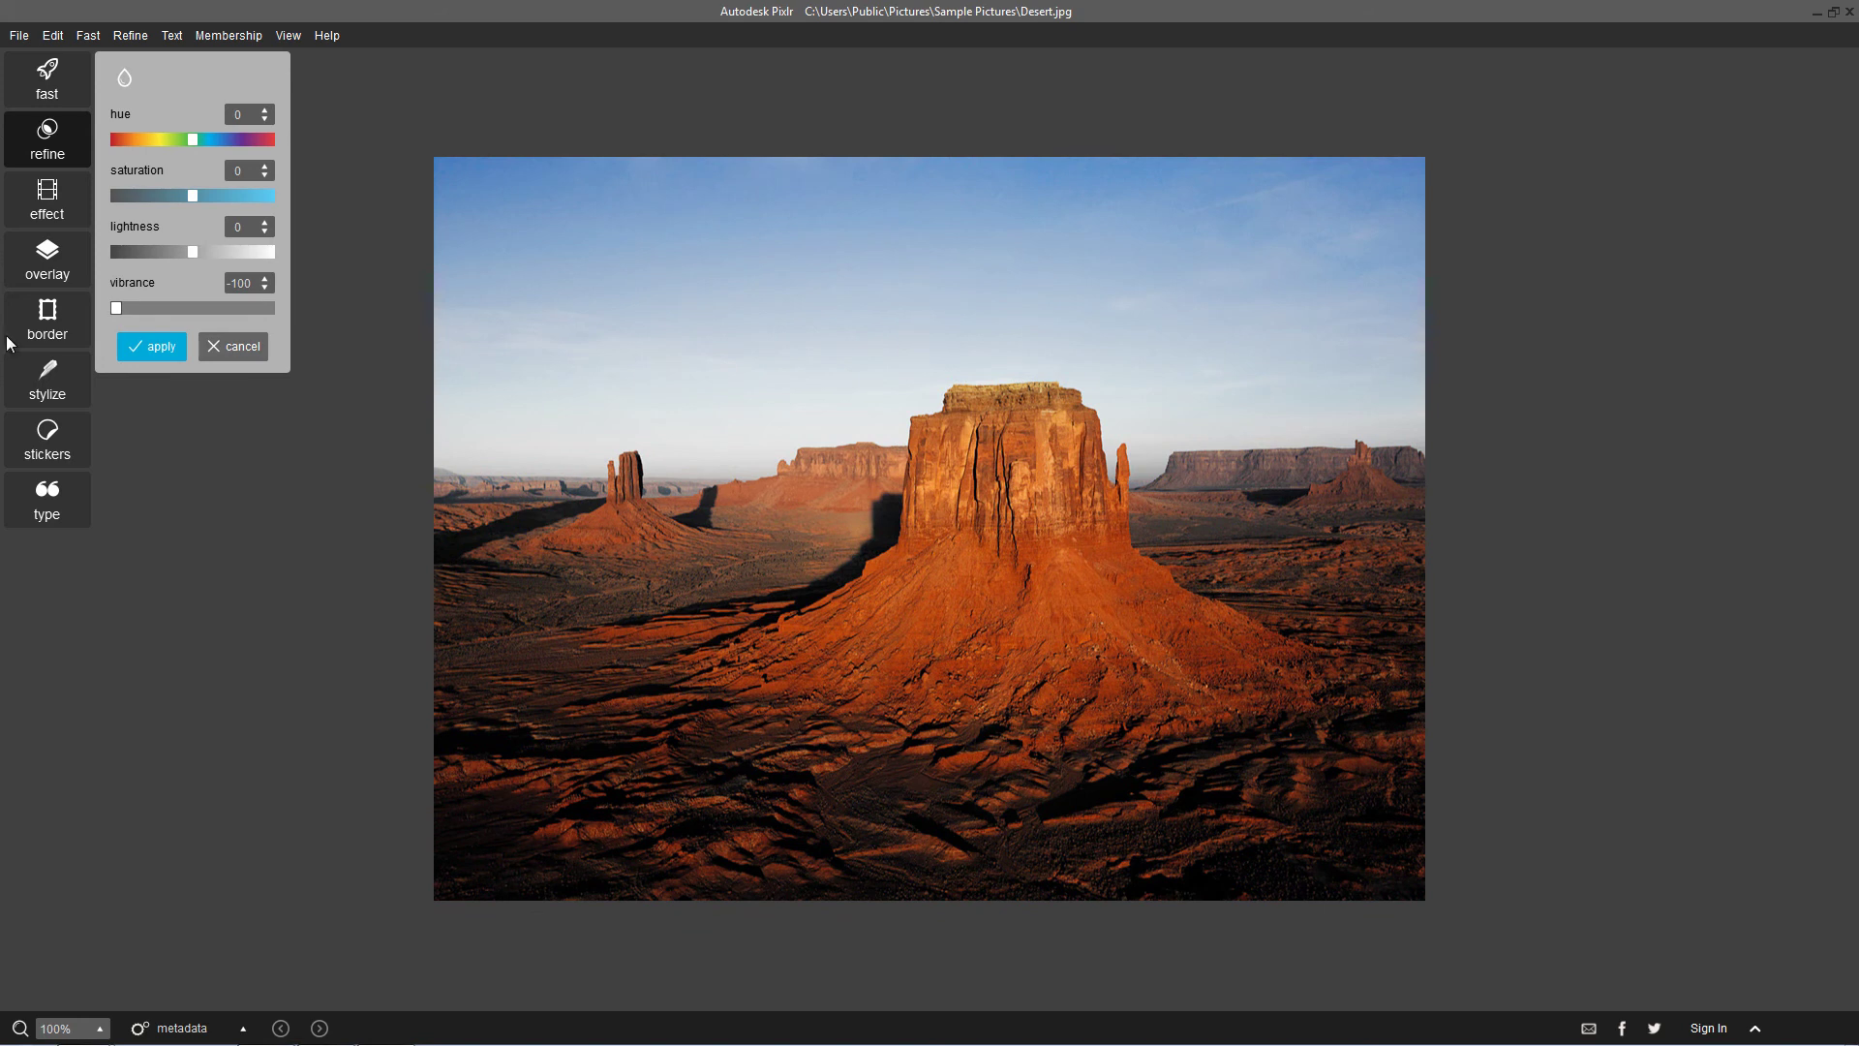
{"action": "left_click_drag", "start_coordinate": [318, 335], "coordinate": [332, 335]}
Drop the colour changes and start a double exposure with the Chrysanthemum photo, rotated about 73° counter-clockwise.
{"action": "left_click", "coordinate": [244, 348]}
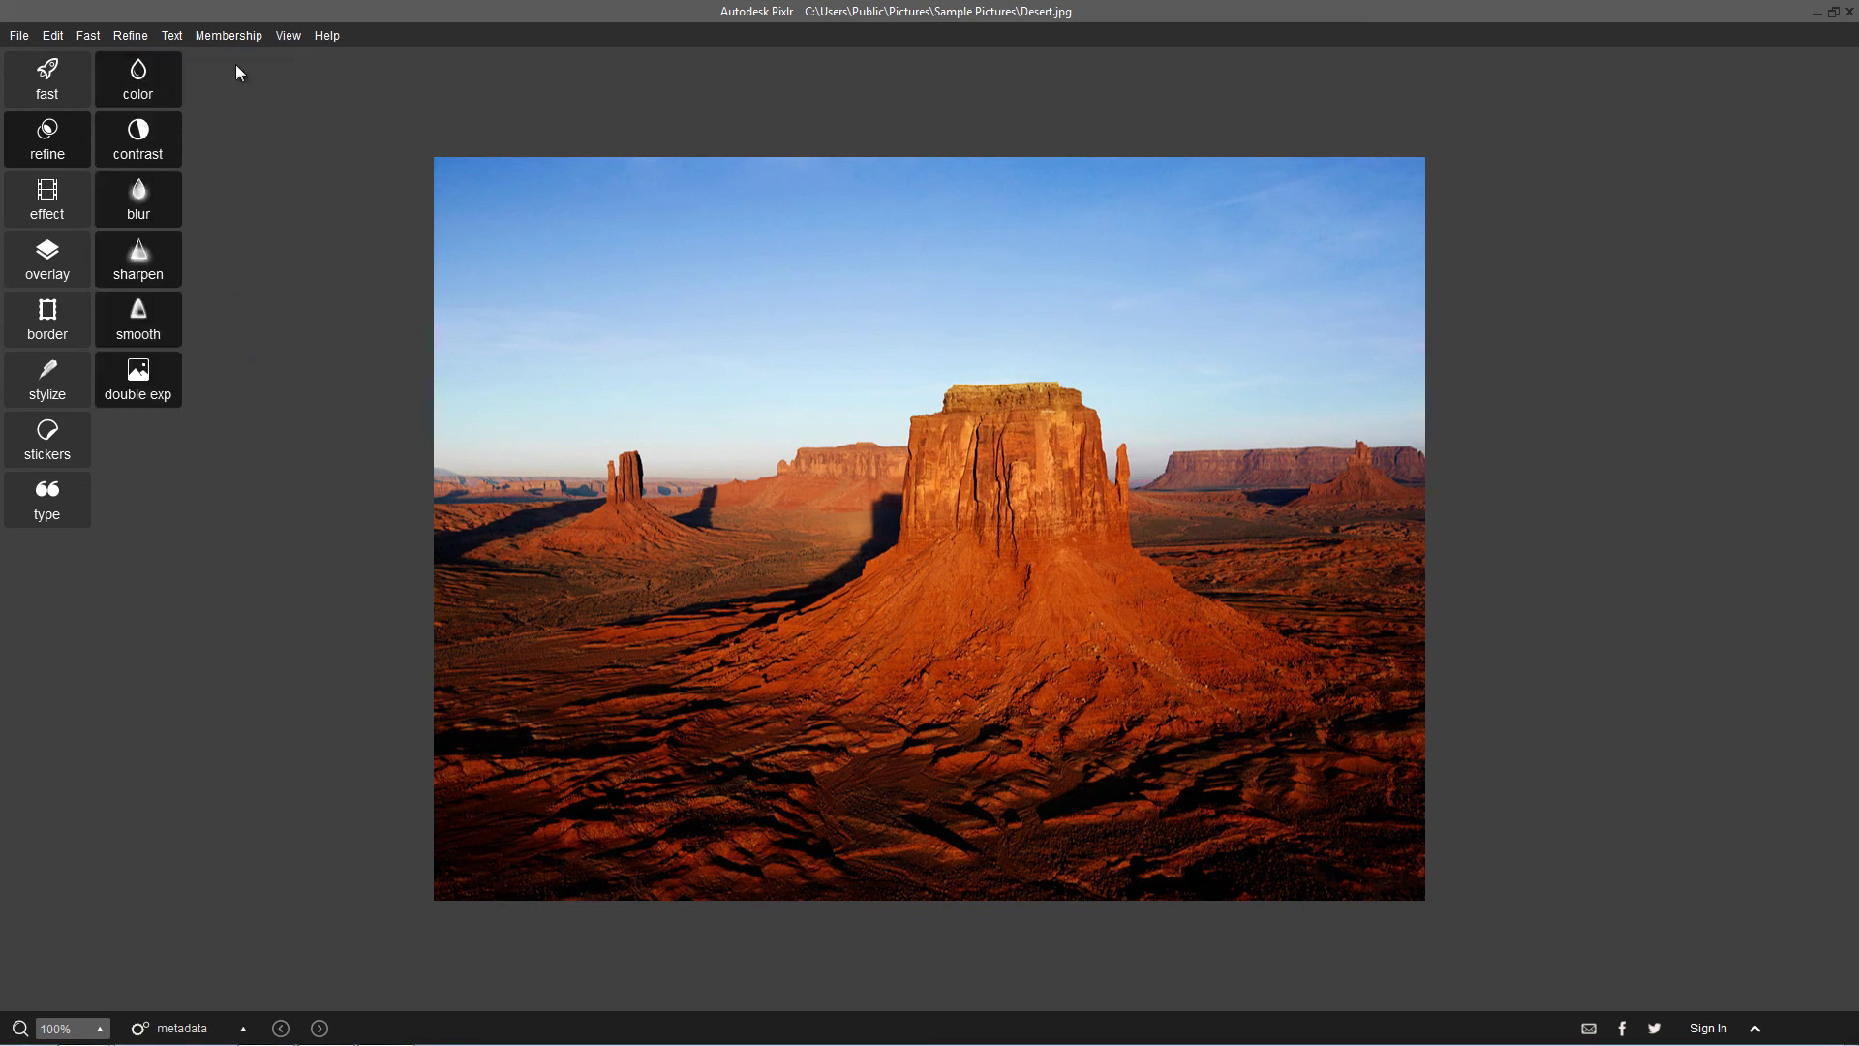
{"action": "left_click", "coordinate": [138, 36]}
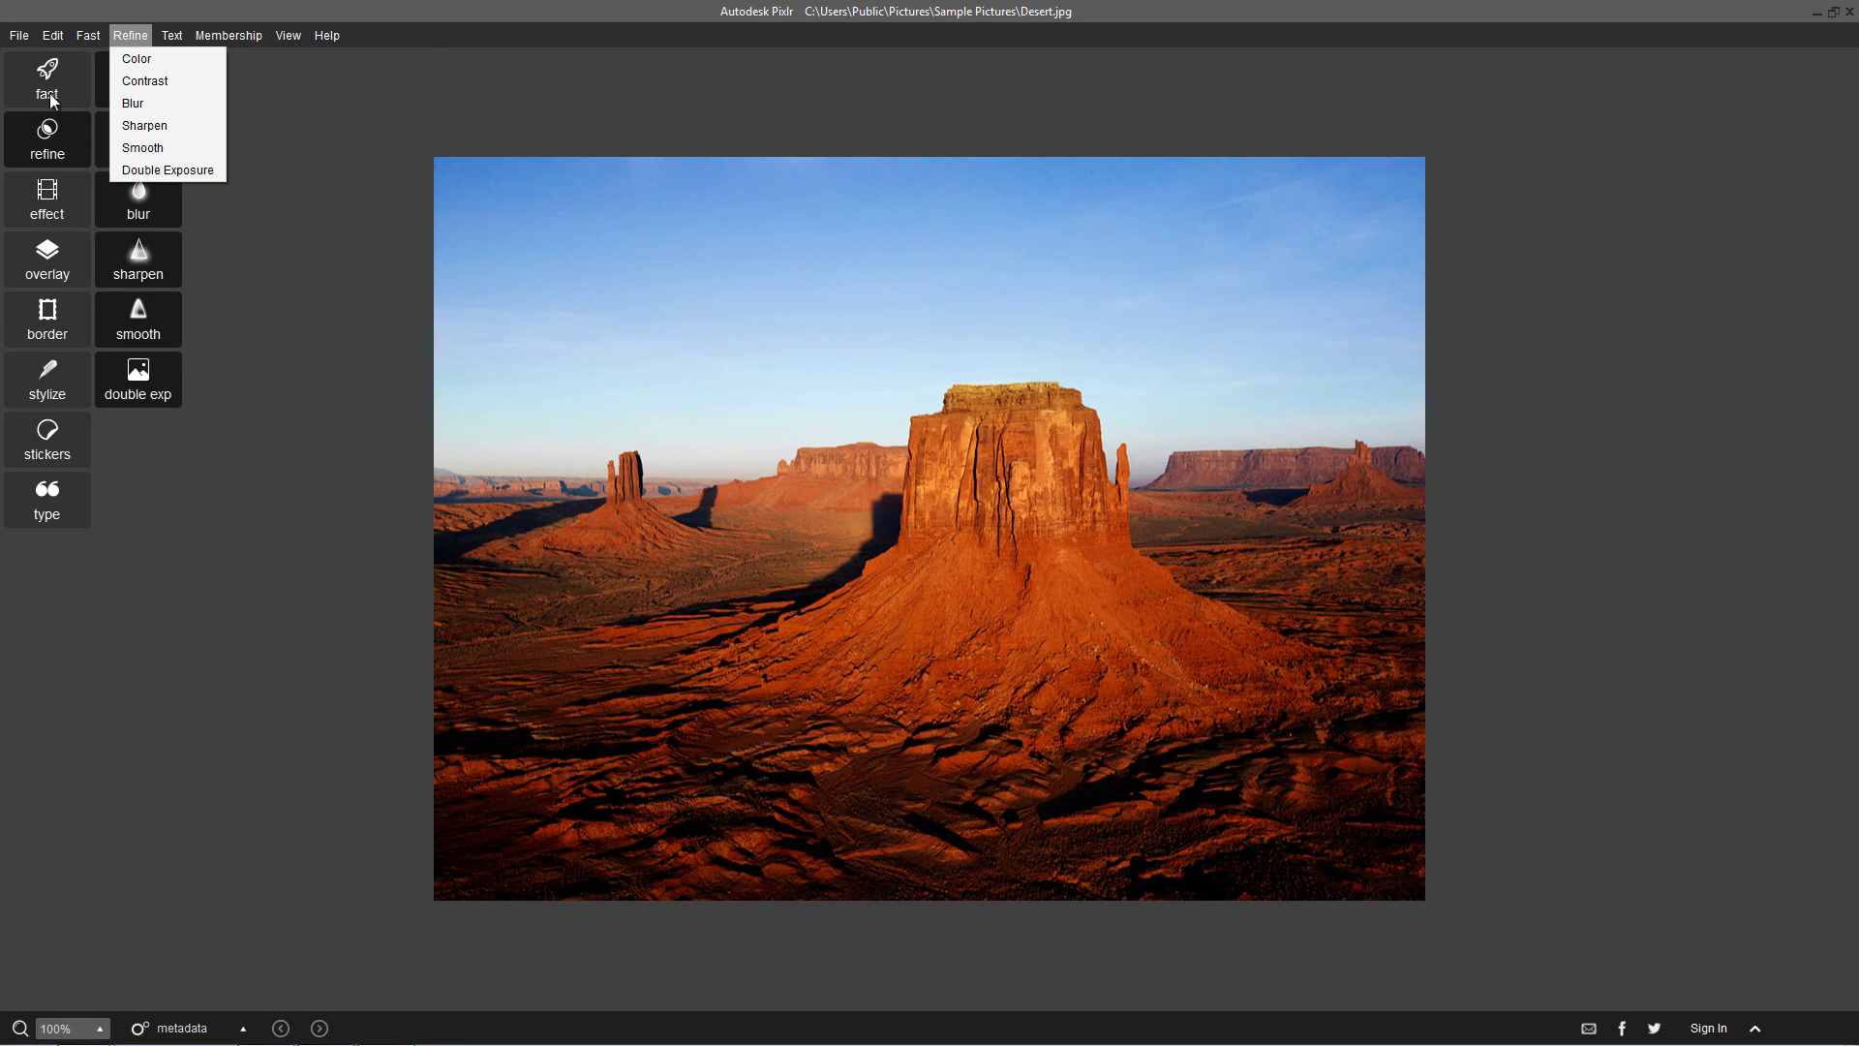
{"action": "mouse_move", "coordinate": [178, 43]}
{"action": "left_click", "coordinate": [166, 171]}
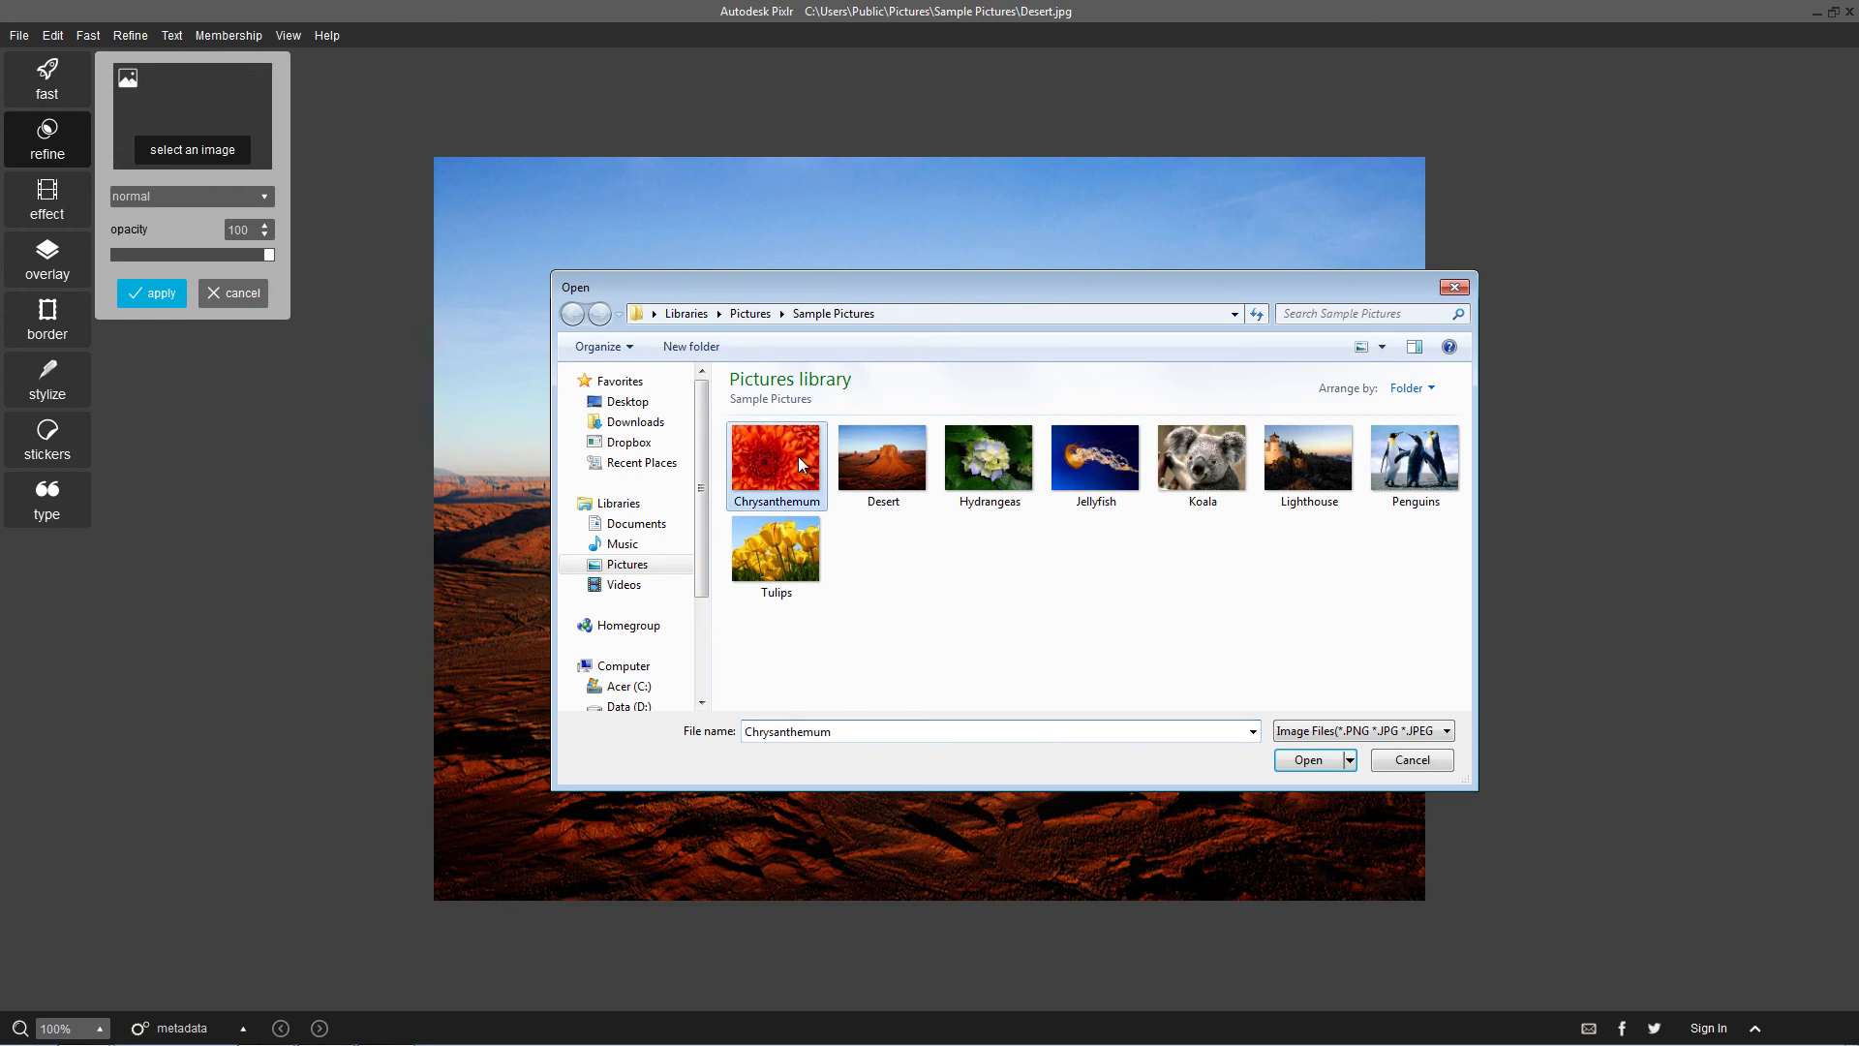
{"action": "double_click", "coordinate": [790, 457]}
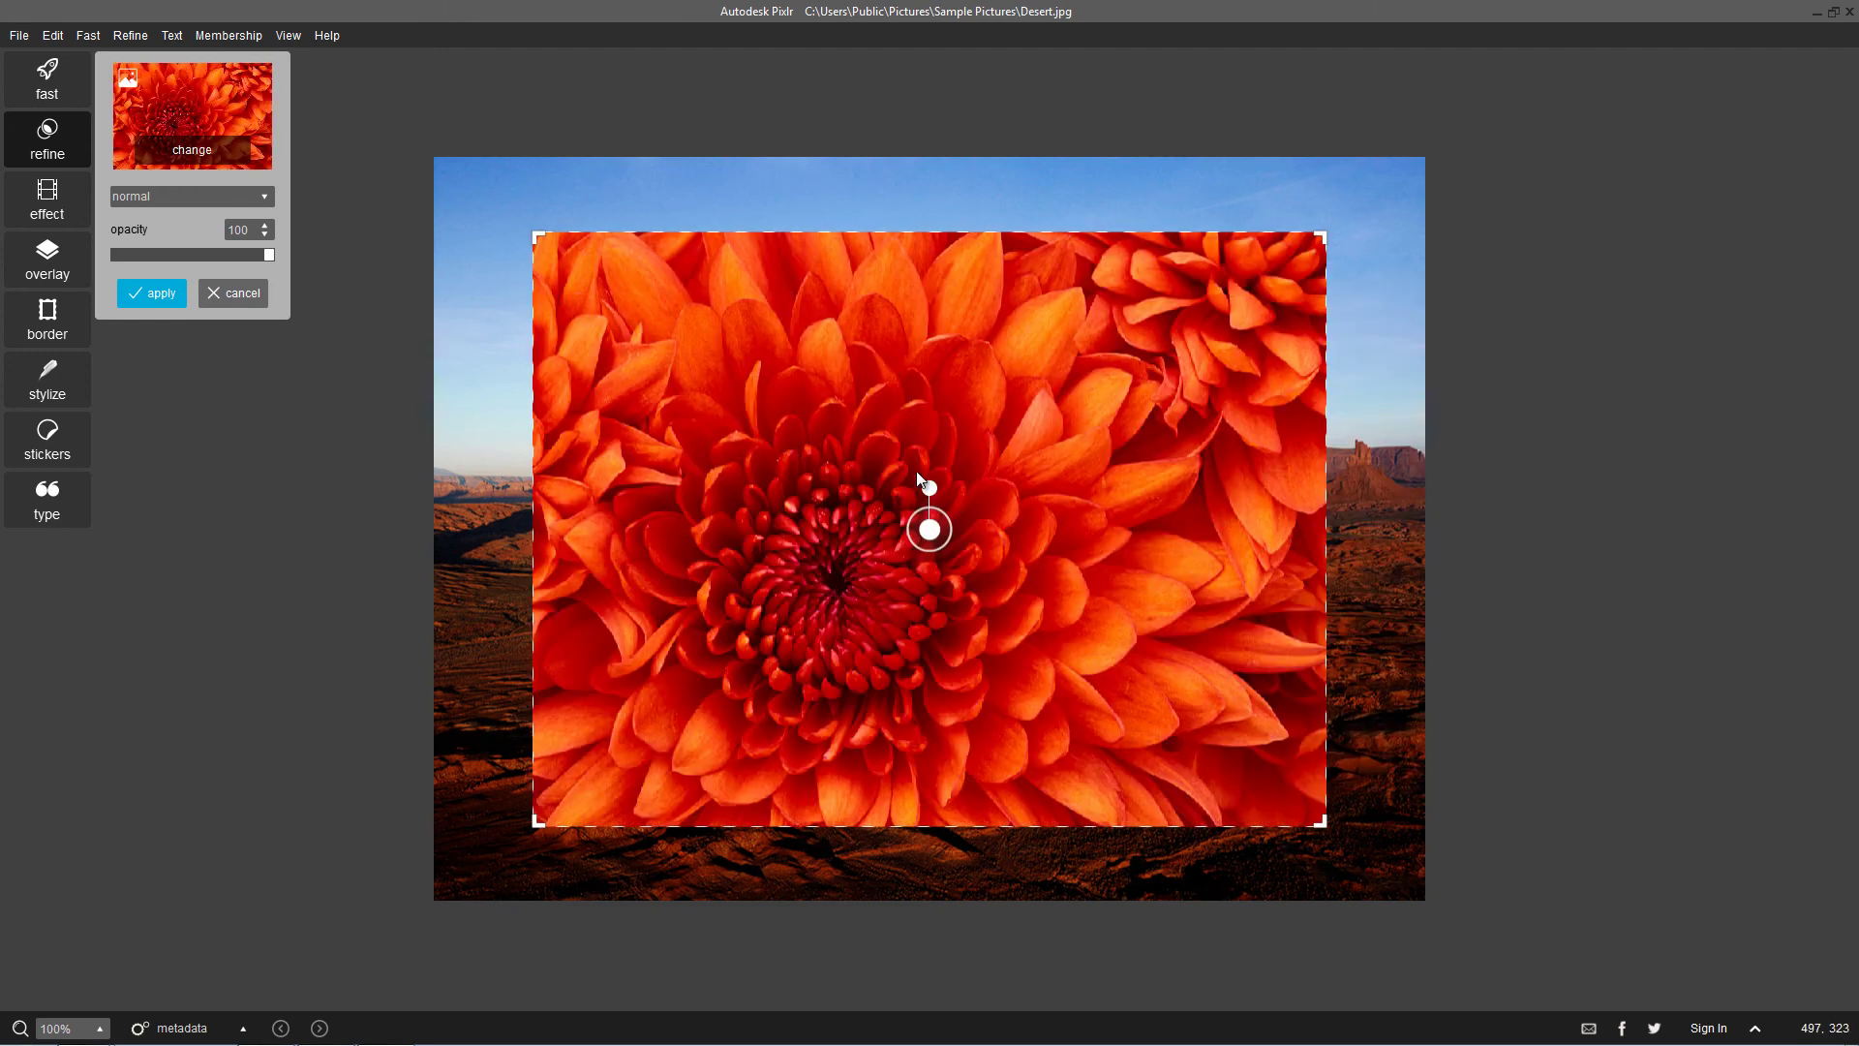
{"action": "left_click_drag", "start_coordinate": [923, 486], "coordinate": [886, 448]}
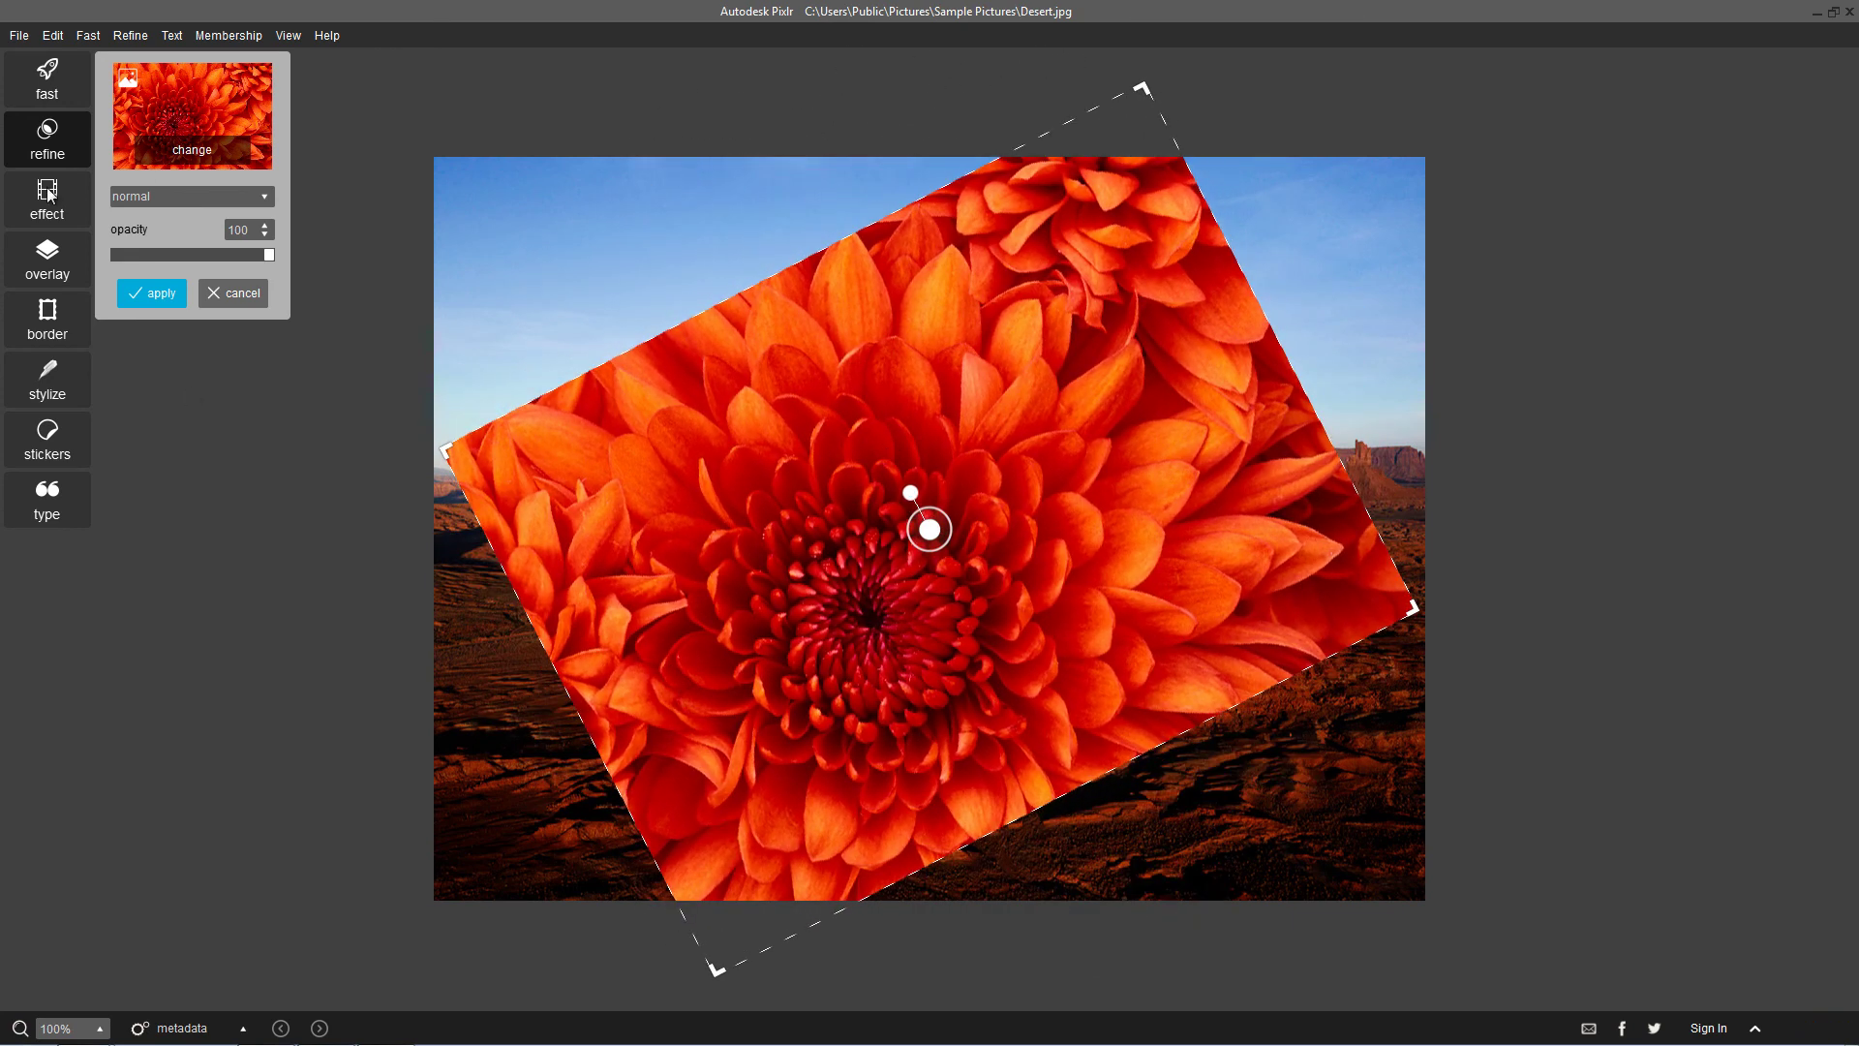
Blend the overlay with multiply at opacity 59, try color dodge, then settle on softlight.
{"action": "left_click", "coordinate": [261, 198]}
{"action": "left_click", "coordinate": [215, 253]}
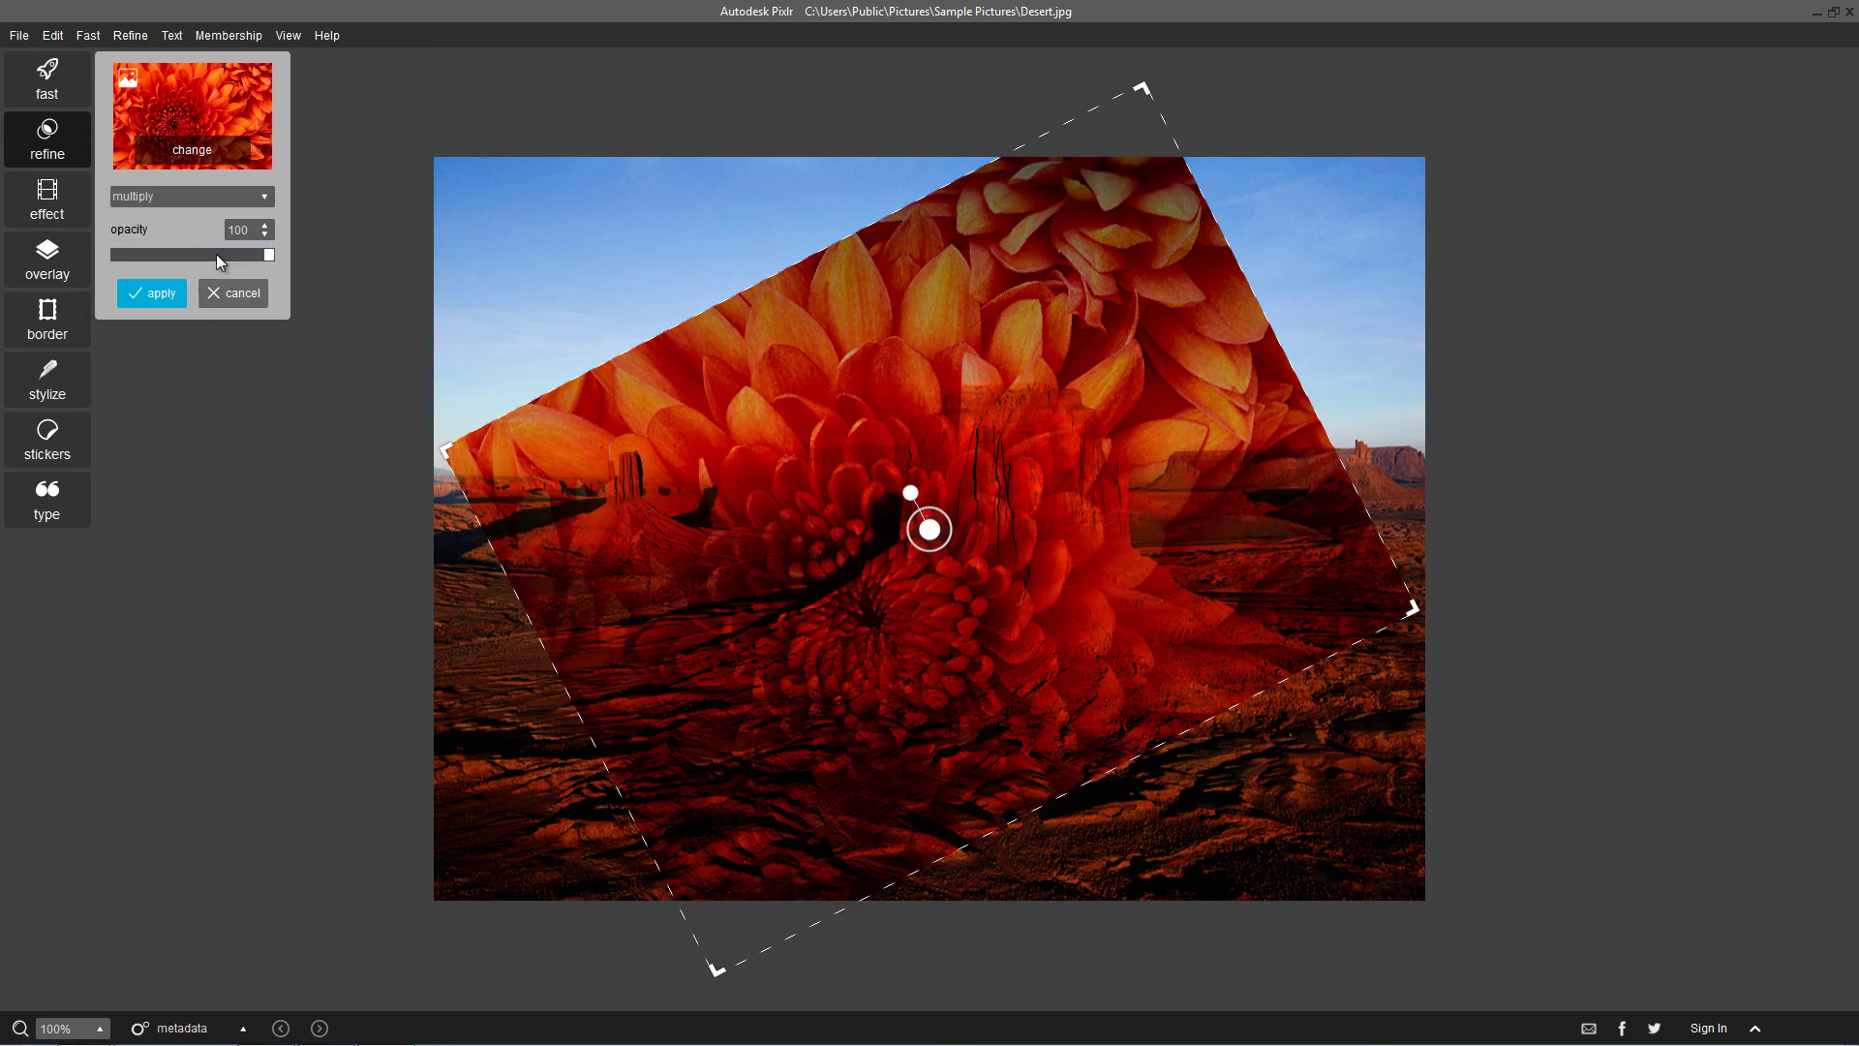
{"action": "left_click_drag", "start_coordinate": [268, 256], "coordinate": [196, 262]}
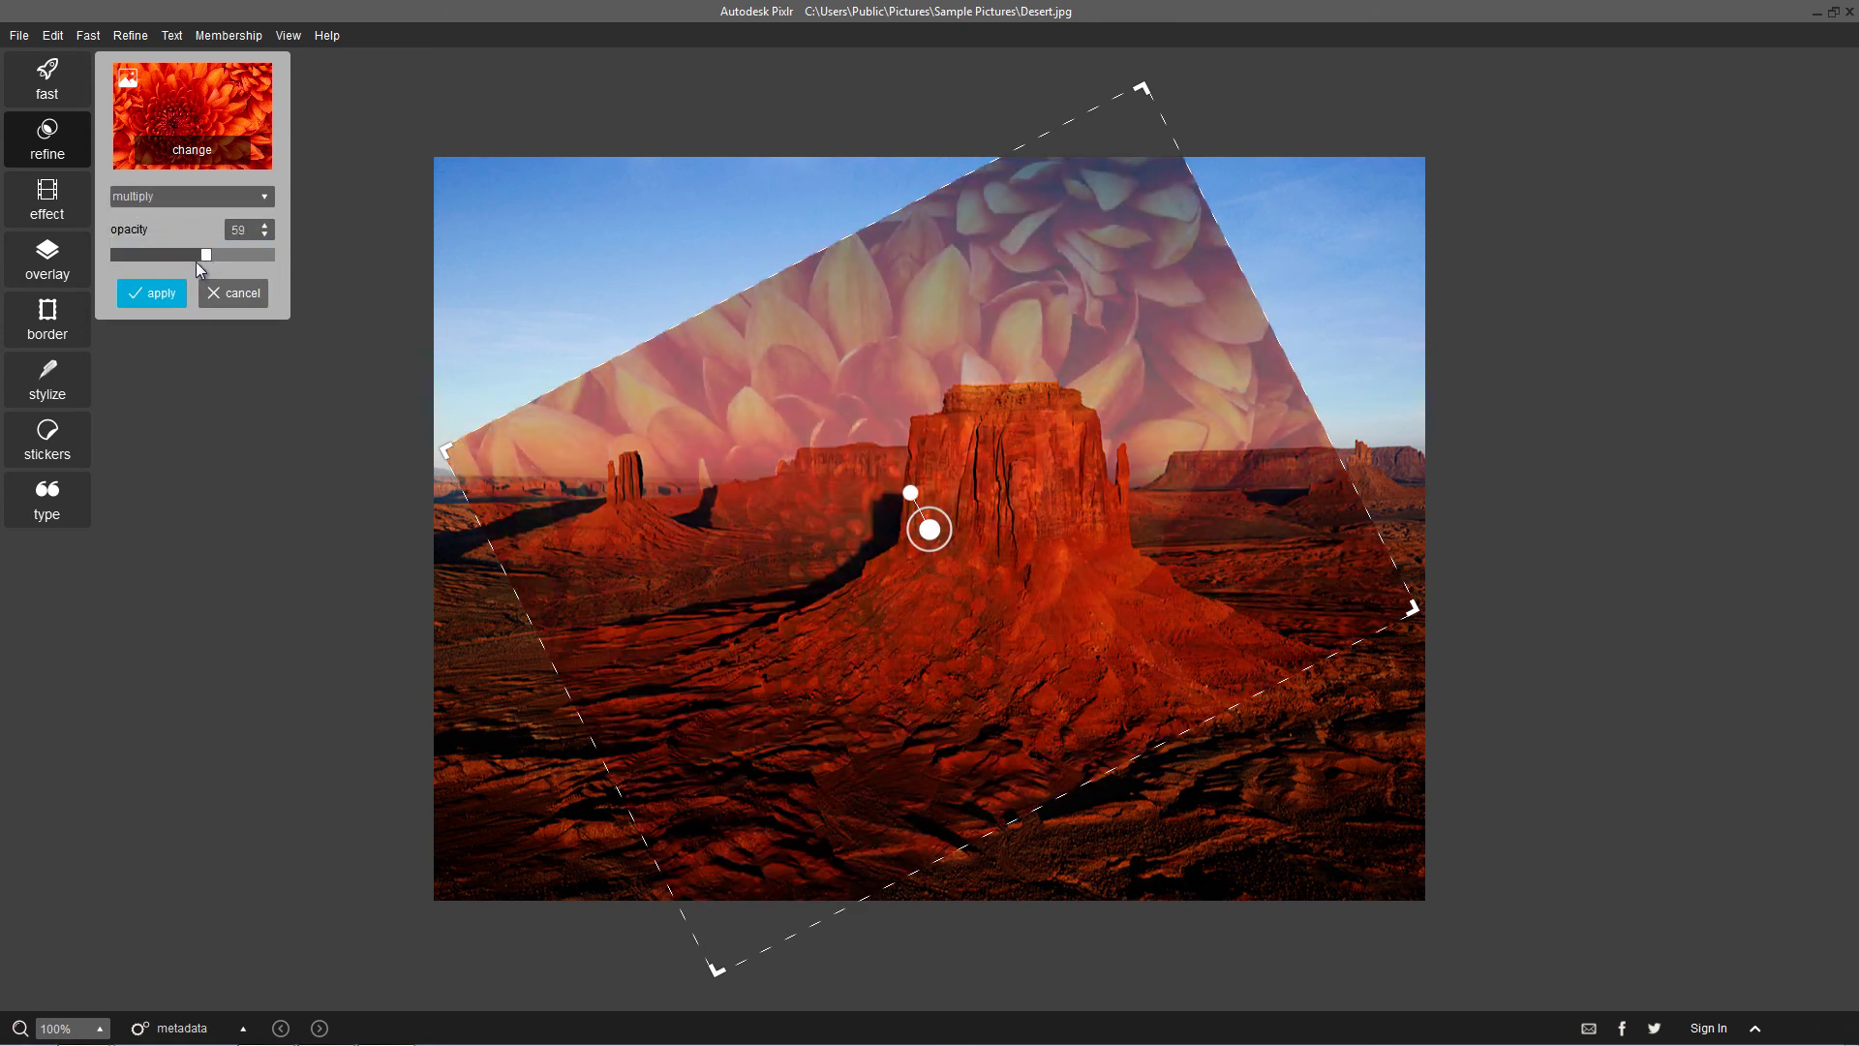
{"action": "left_click", "coordinate": [175, 198]}
{"action": "left_click", "coordinate": [157, 291]}
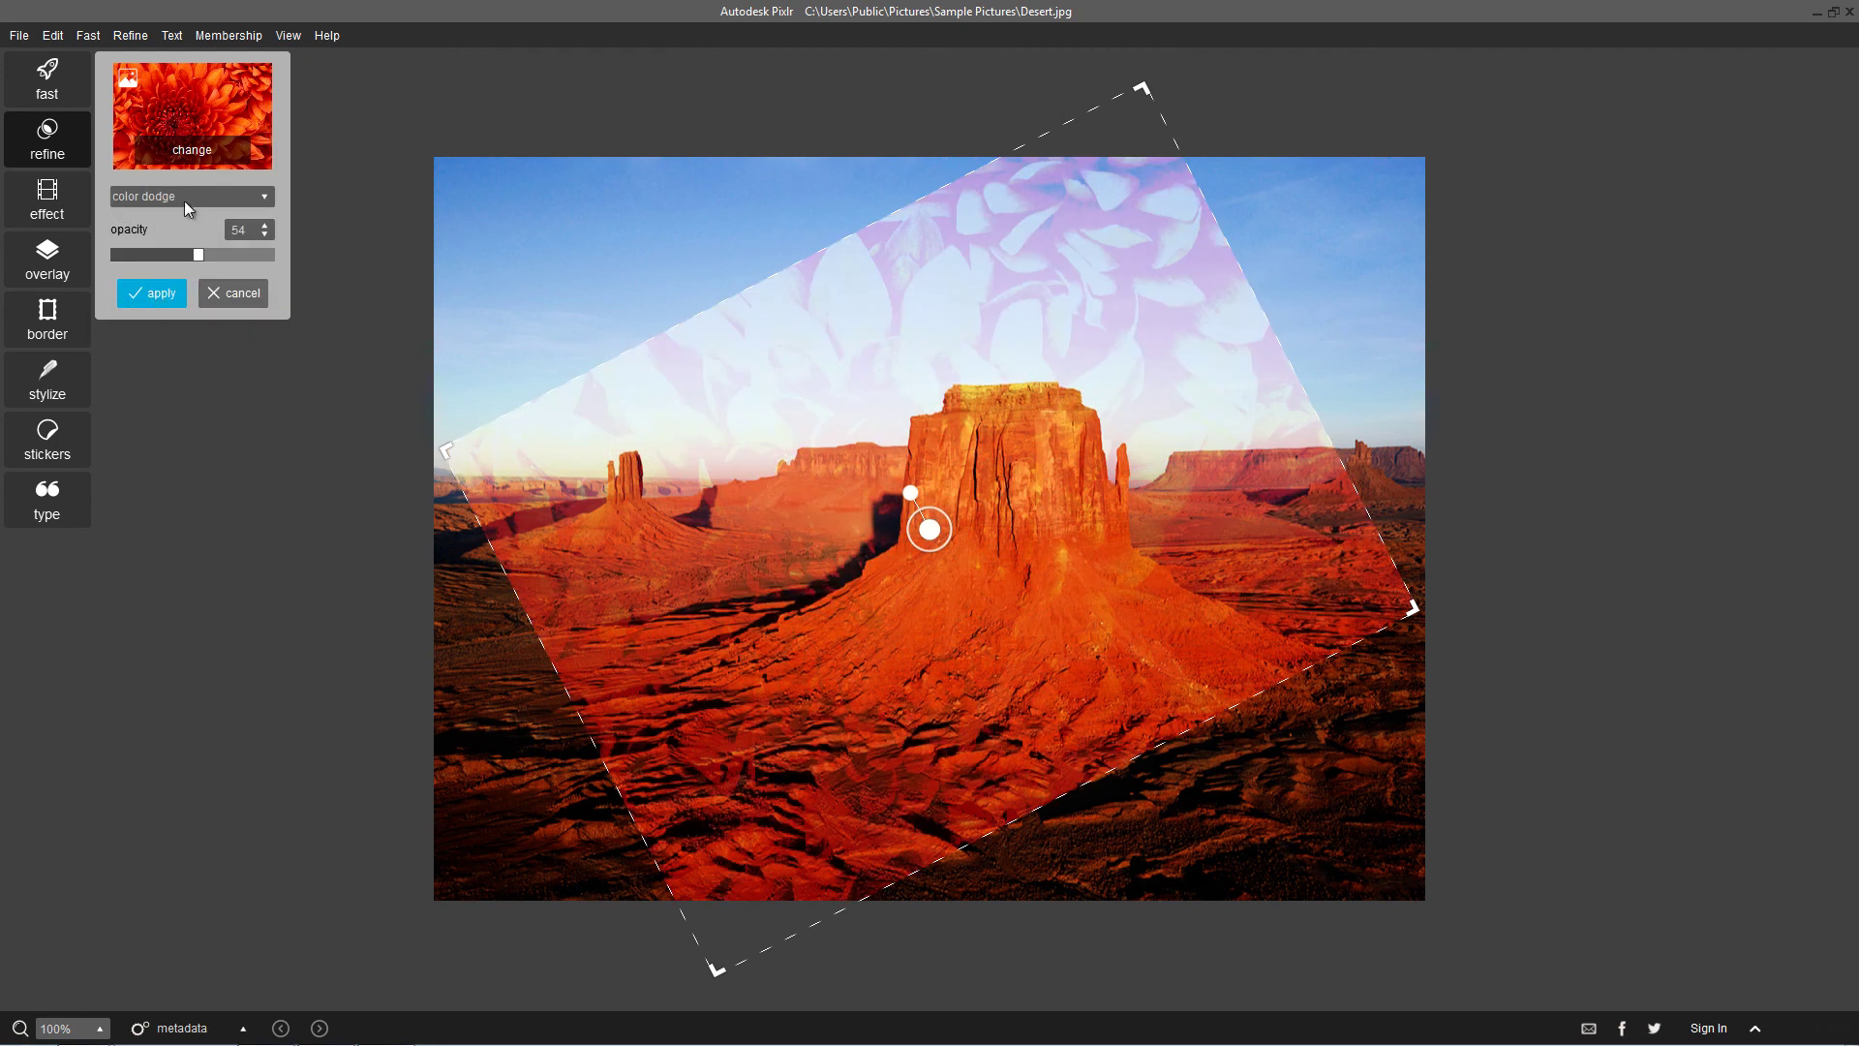
{"action": "left_click", "coordinate": [184, 195]}
{"action": "left_click", "coordinate": [179, 262]}
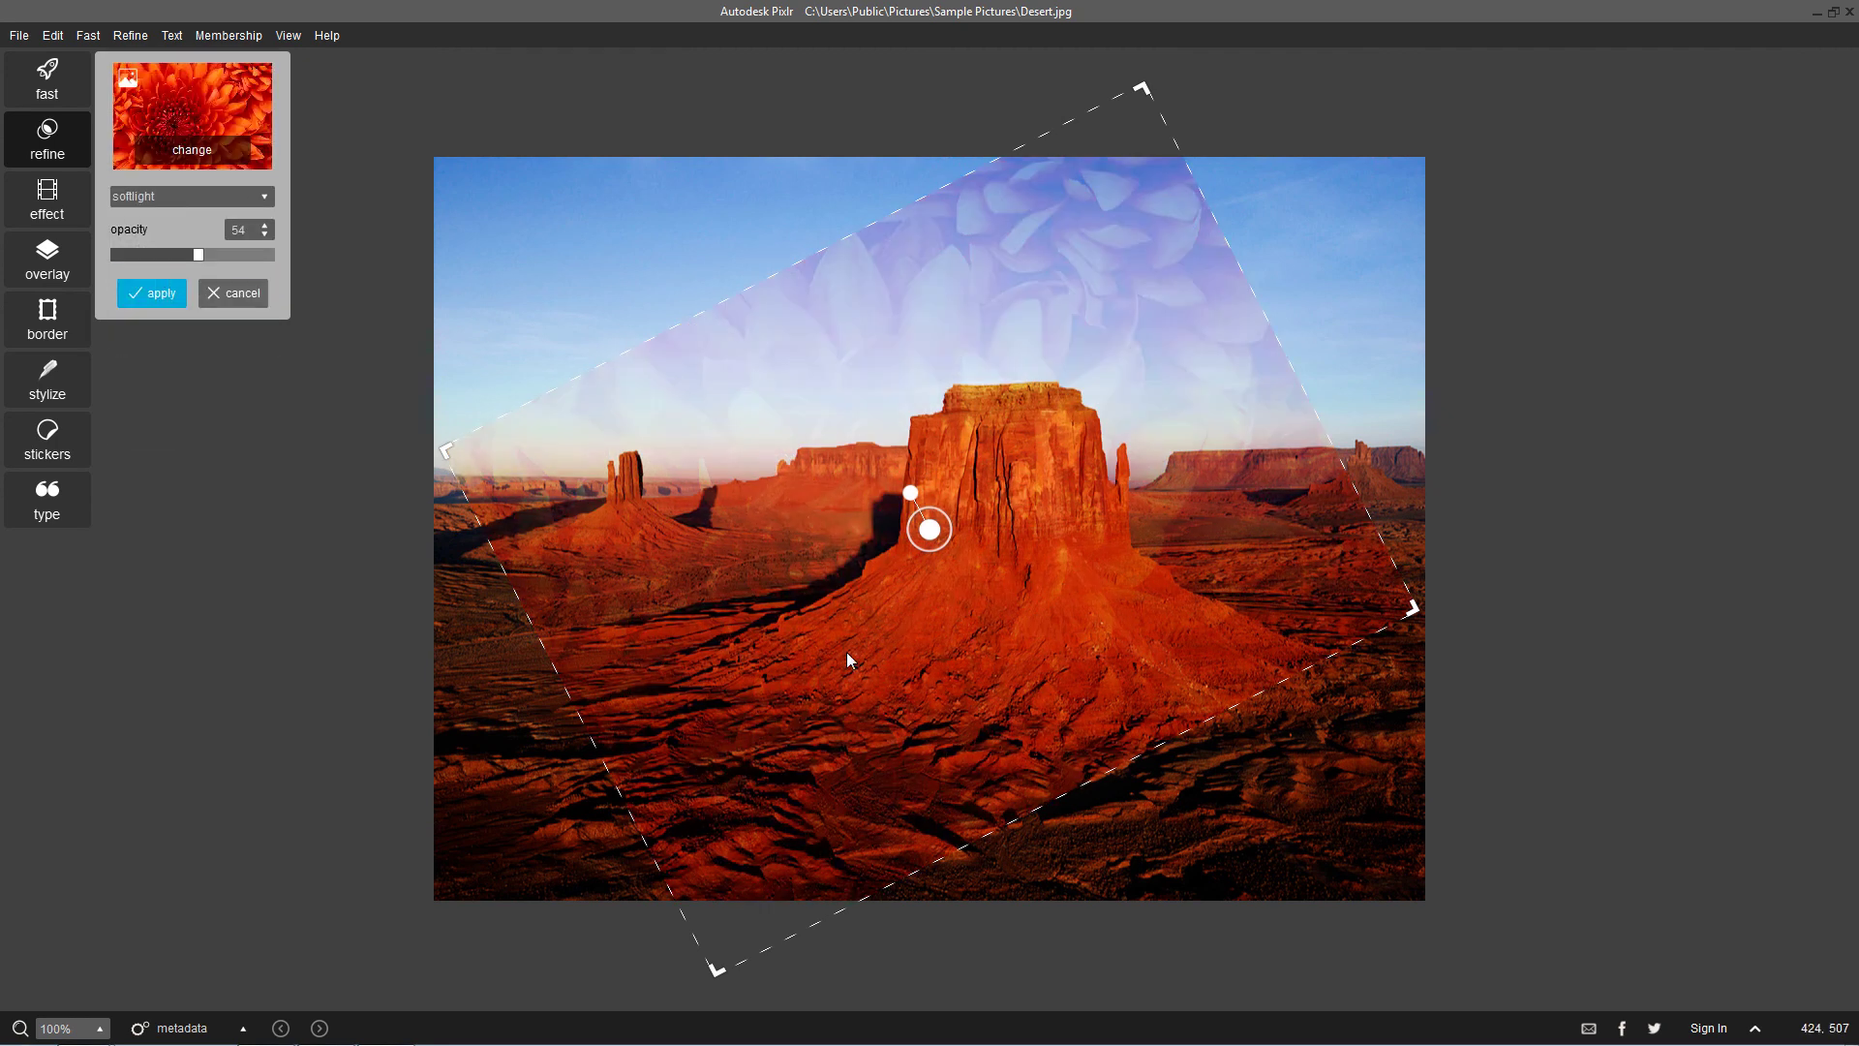
Level the flower overlay, enlarge it and move it up into the sky, raise opacity to 100, and apply.
{"action": "left_click_drag", "start_coordinate": [910, 492], "coordinate": [823, 458]}
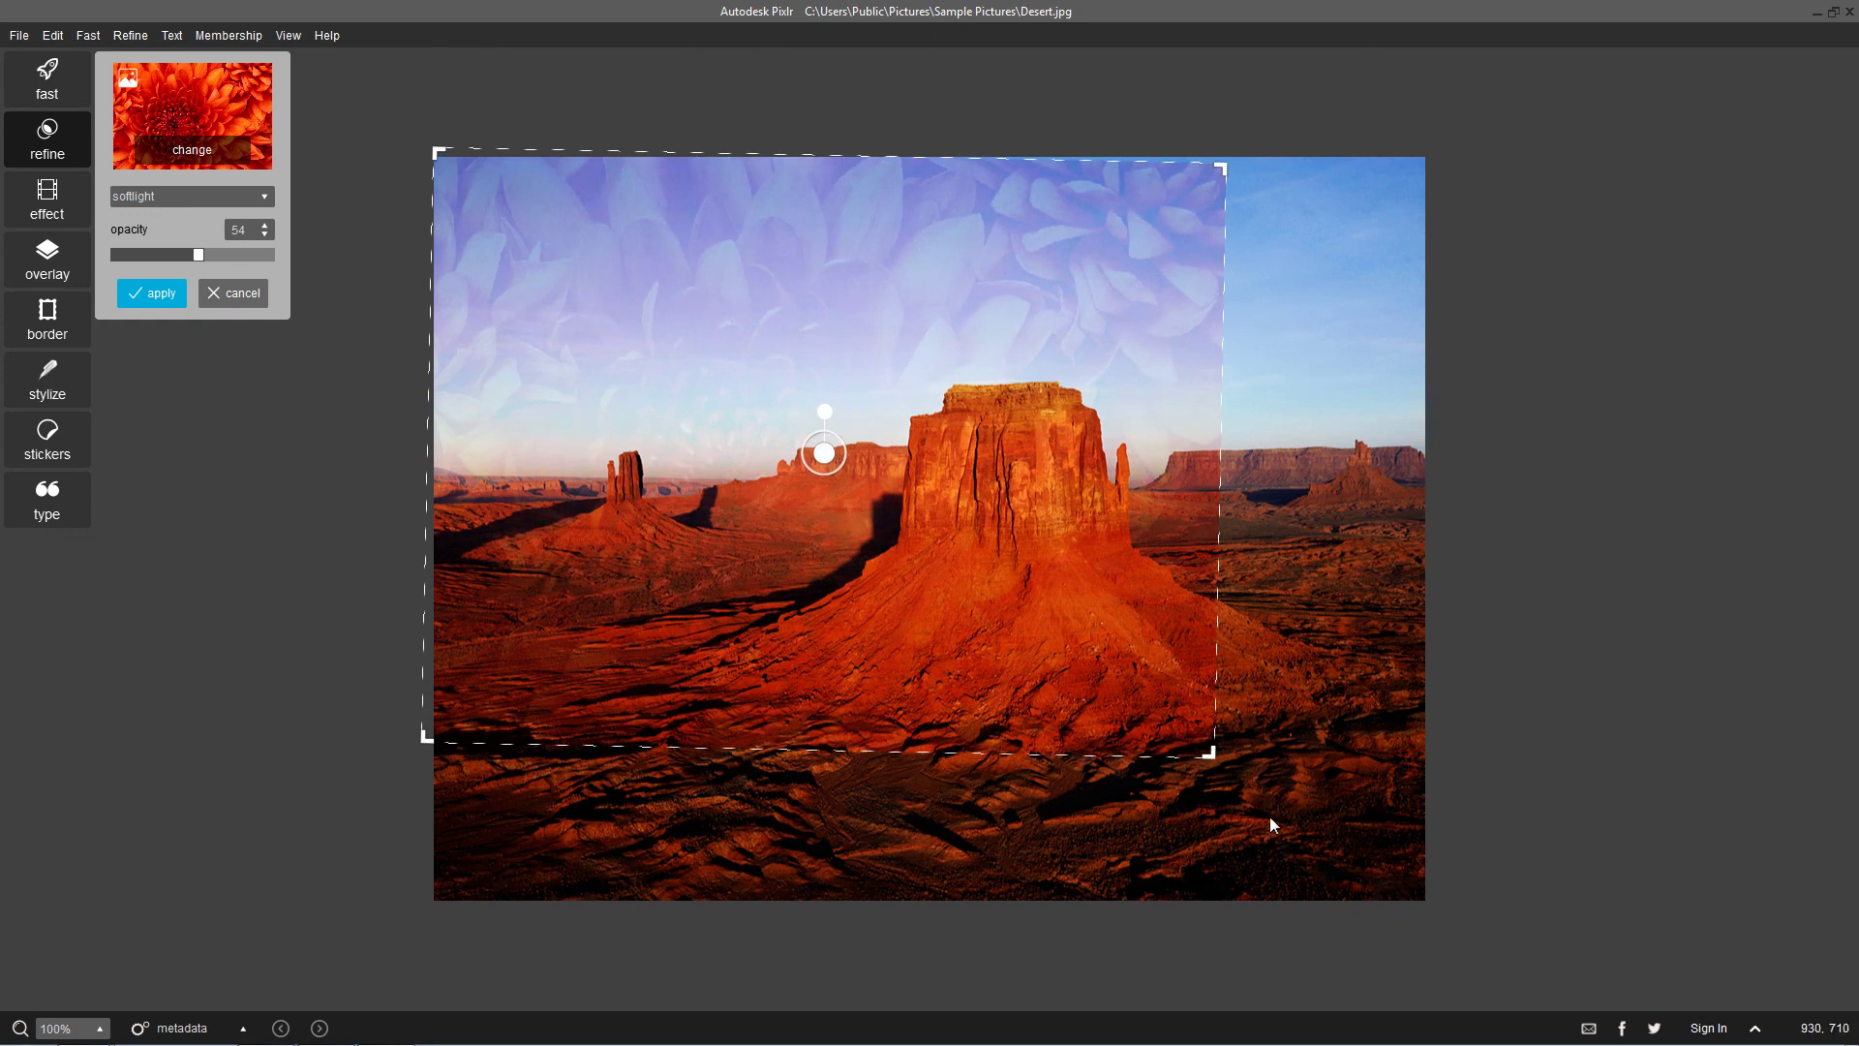
{"action": "left_click_drag", "start_coordinate": [1214, 760], "coordinate": [1429, 418]}
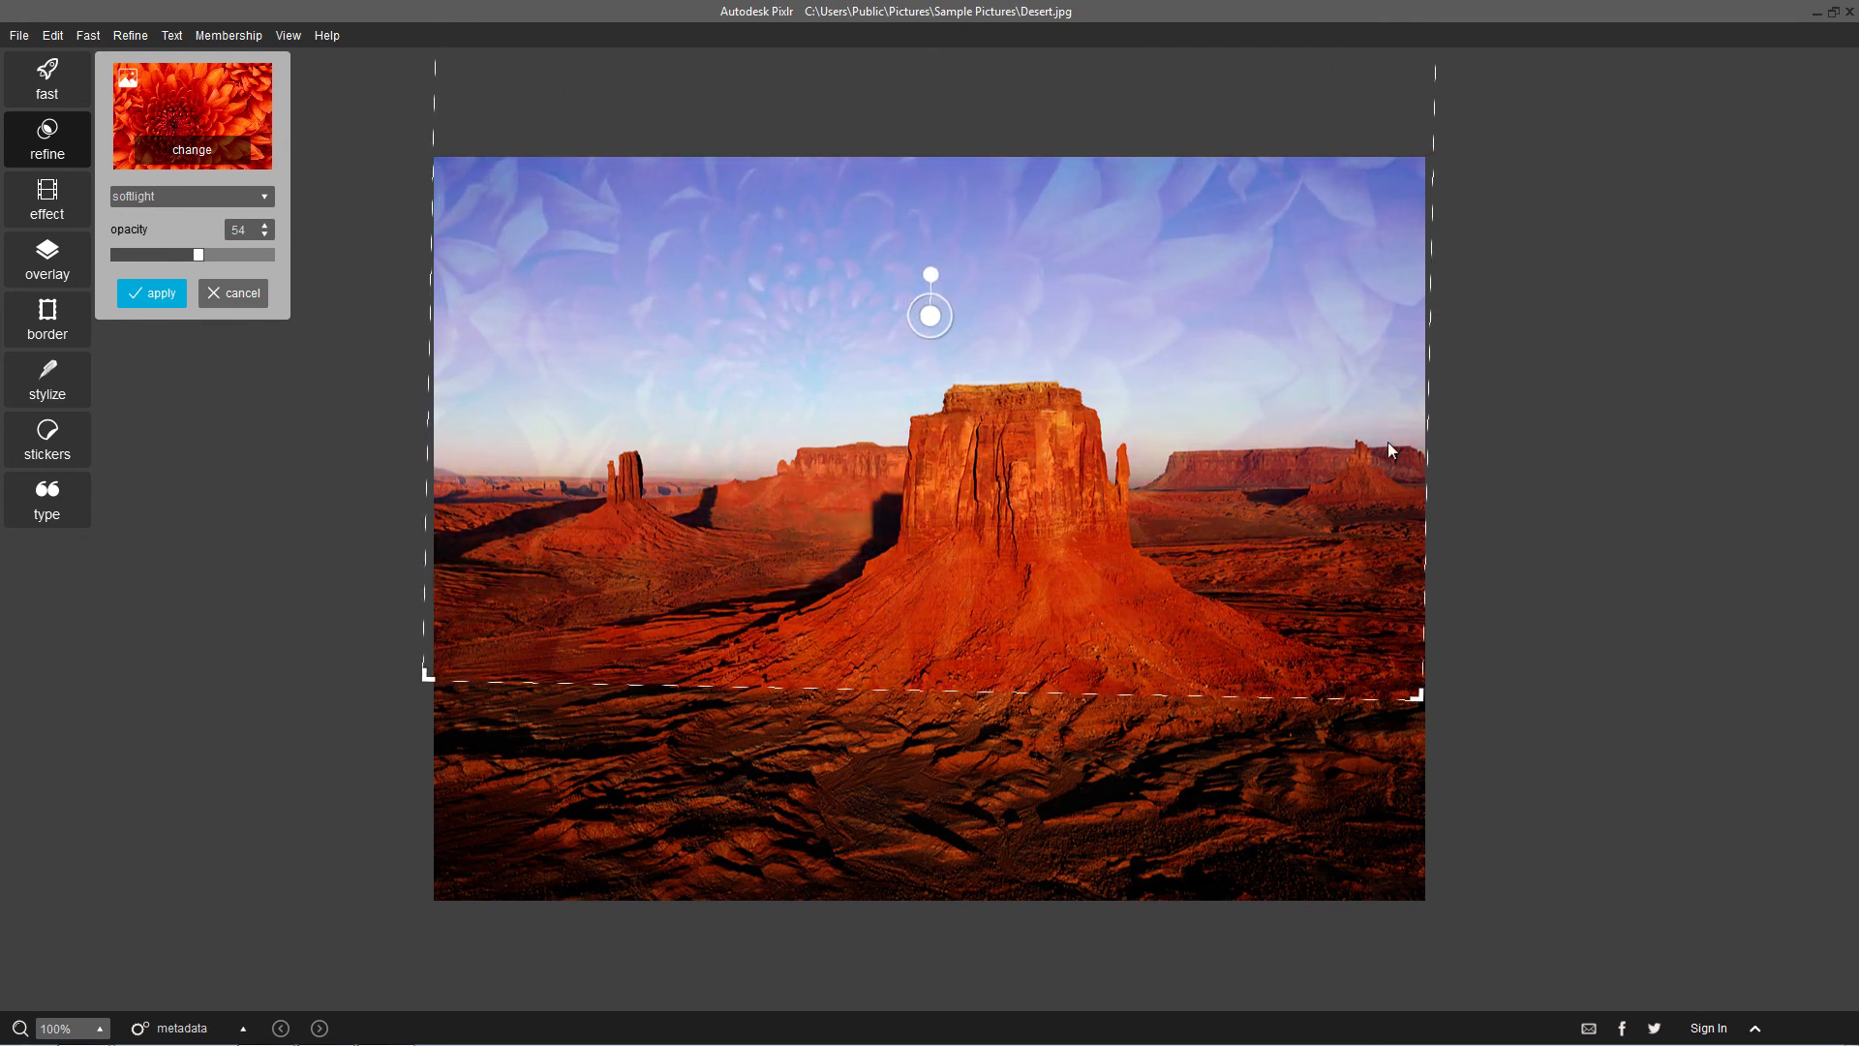
{"action": "left_click_drag", "start_coordinate": [919, 320], "coordinate": [921, 117]}
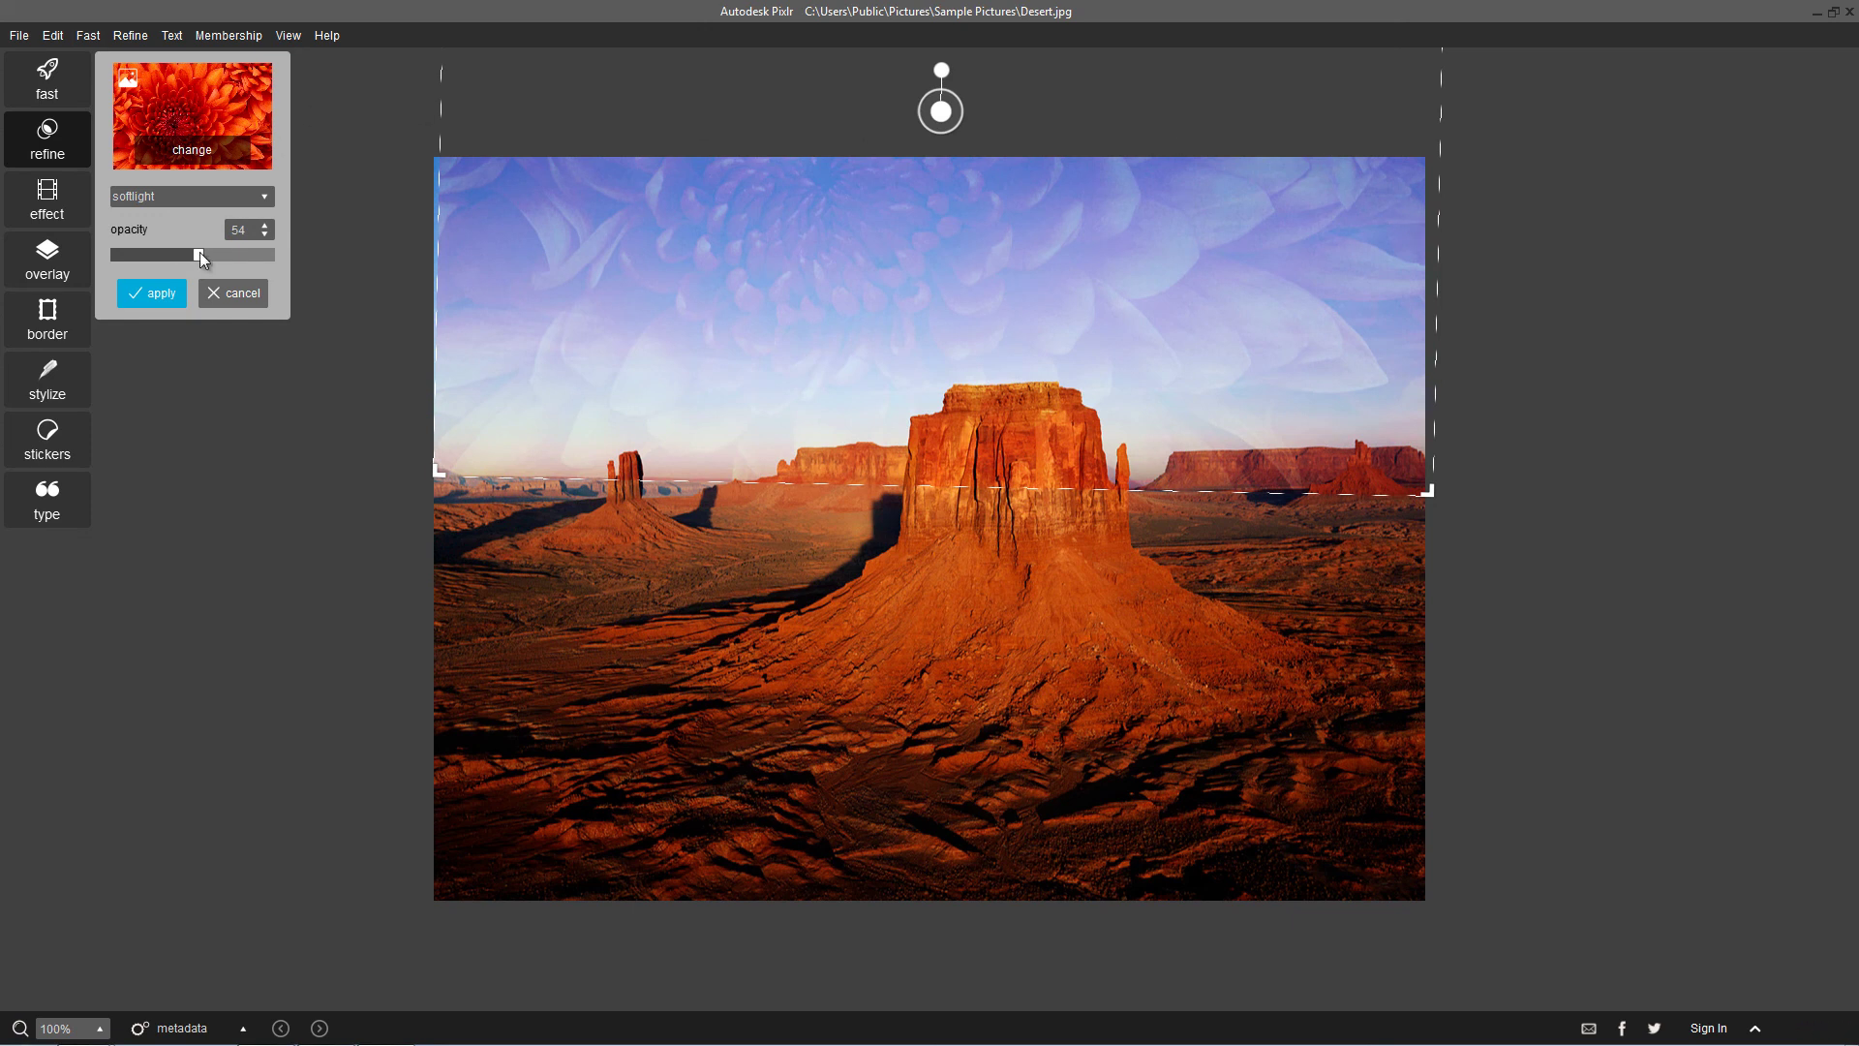
{"action": "left_click_drag", "start_coordinate": [199, 254], "coordinate": [308, 252]}
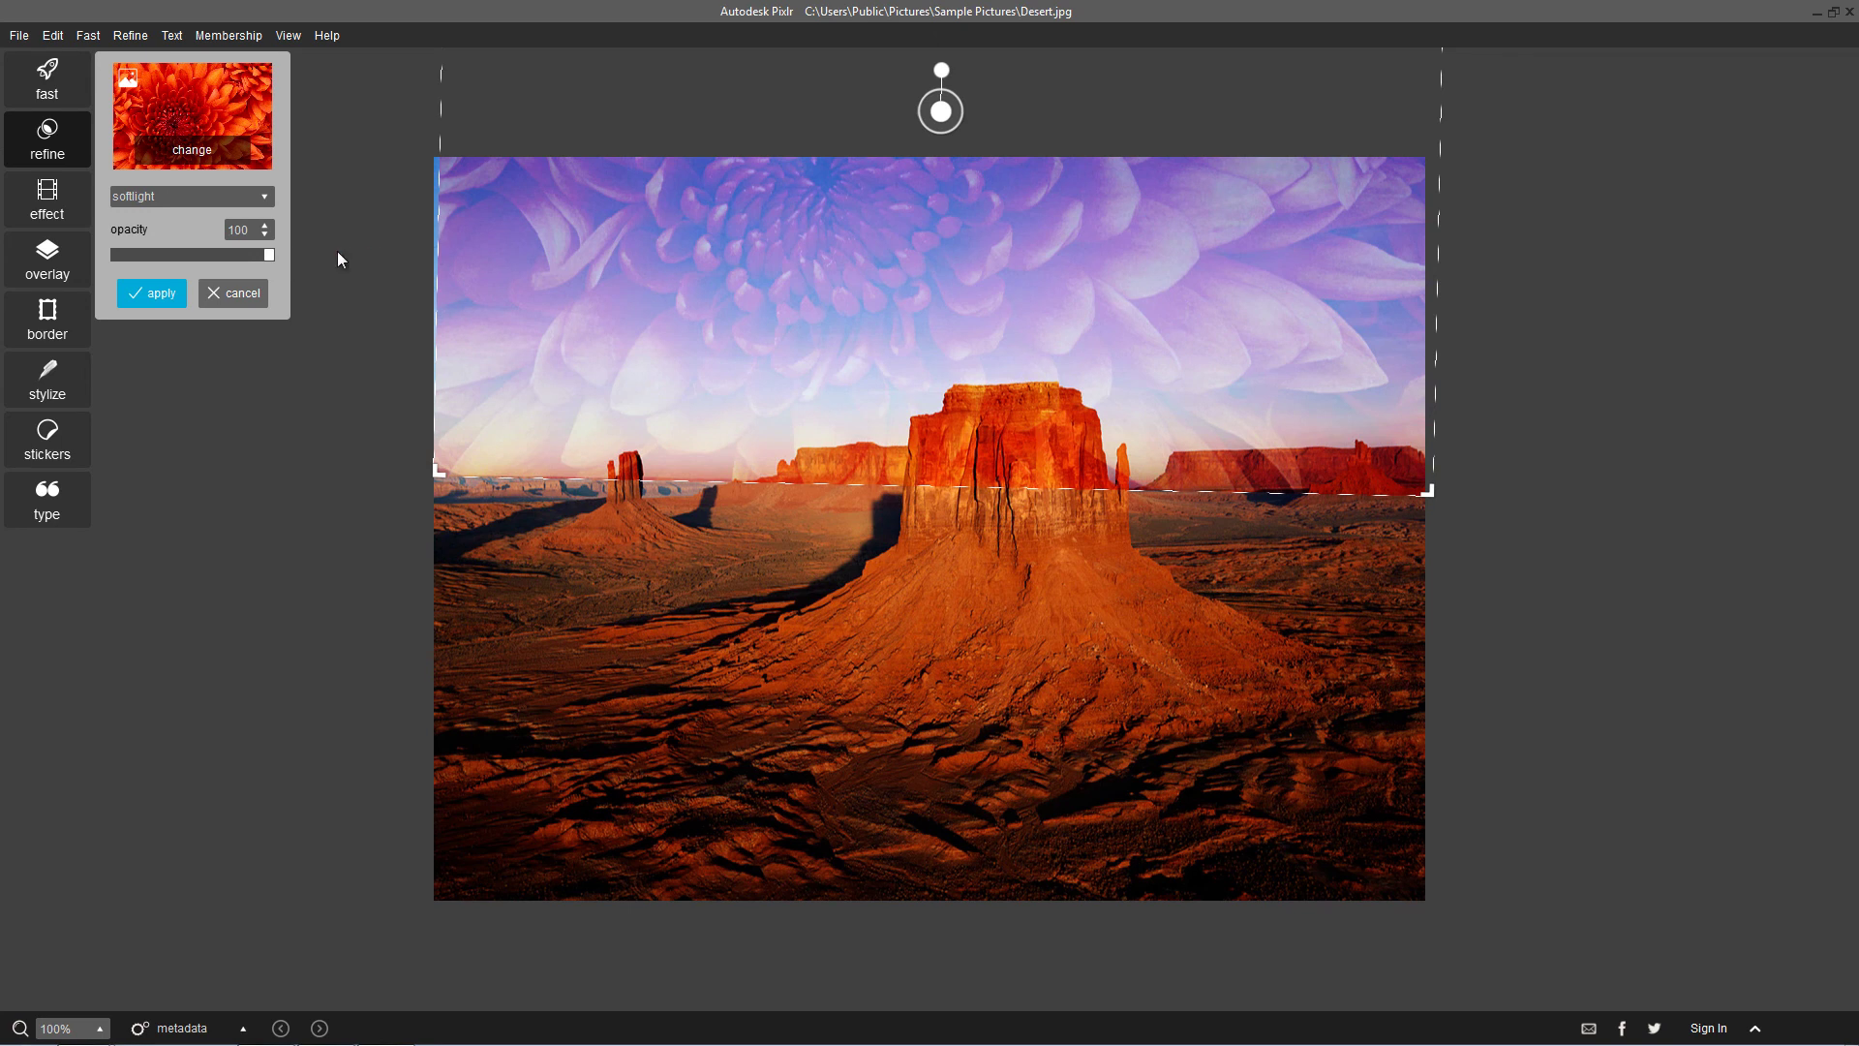
{"action": "left_click", "coordinate": [152, 292]}
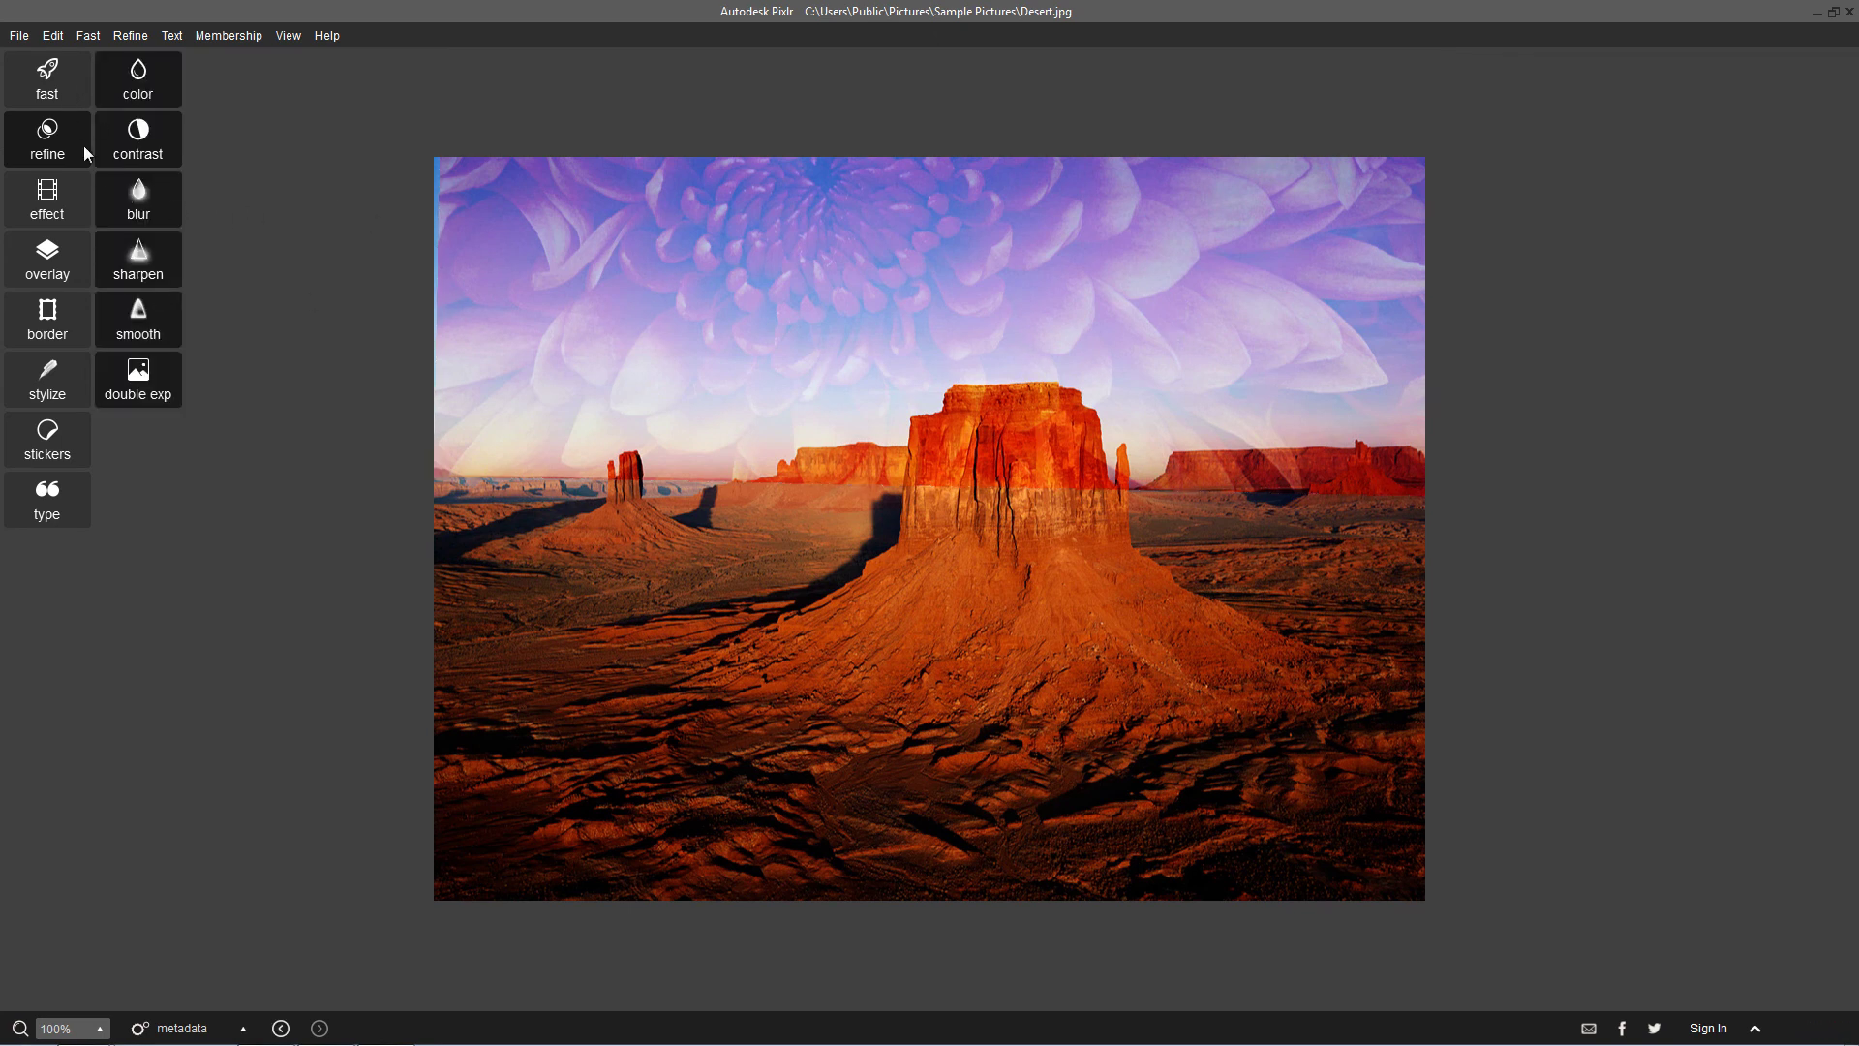
Add a white Arial size-60 text box in the upper-left sky reading 'HELLO' and apply it.
{"action": "left_click", "coordinate": [139, 36]}
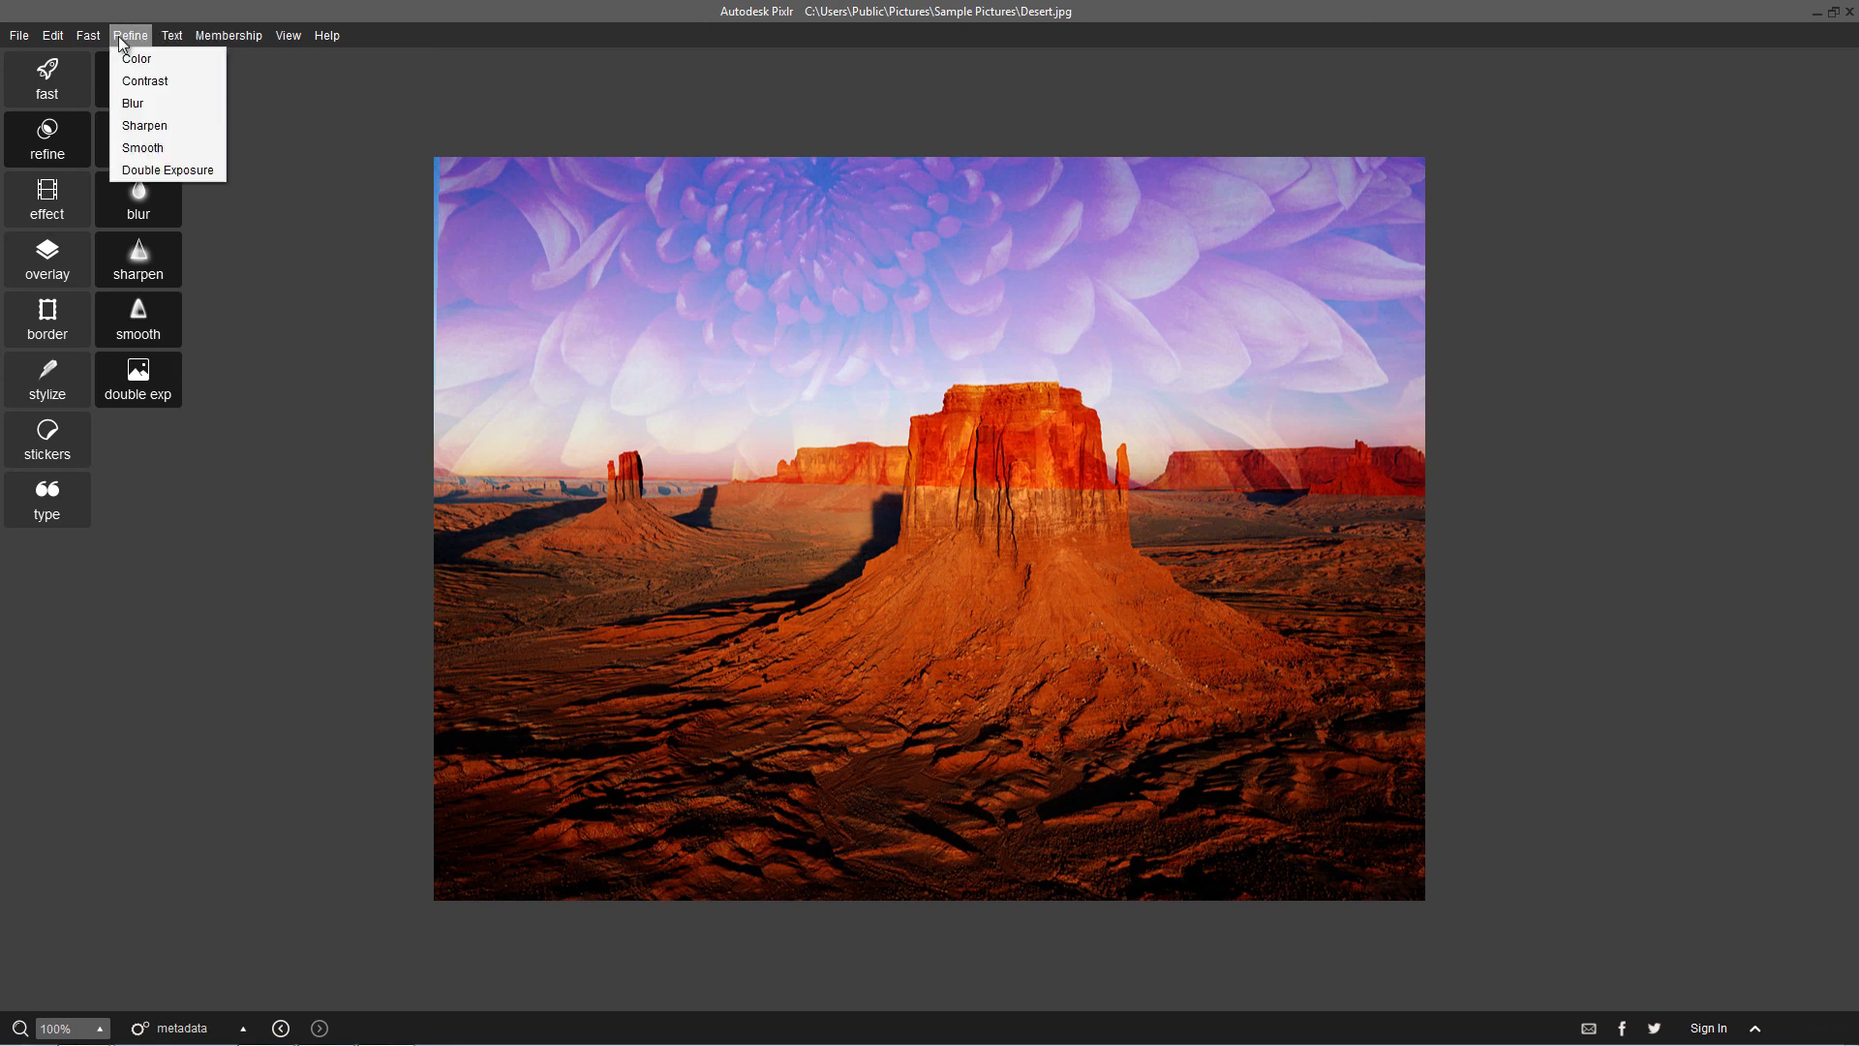
{"action": "left_click", "coordinate": [172, 35]}
{"action": "left_click", "coordinate": [174, 59]}
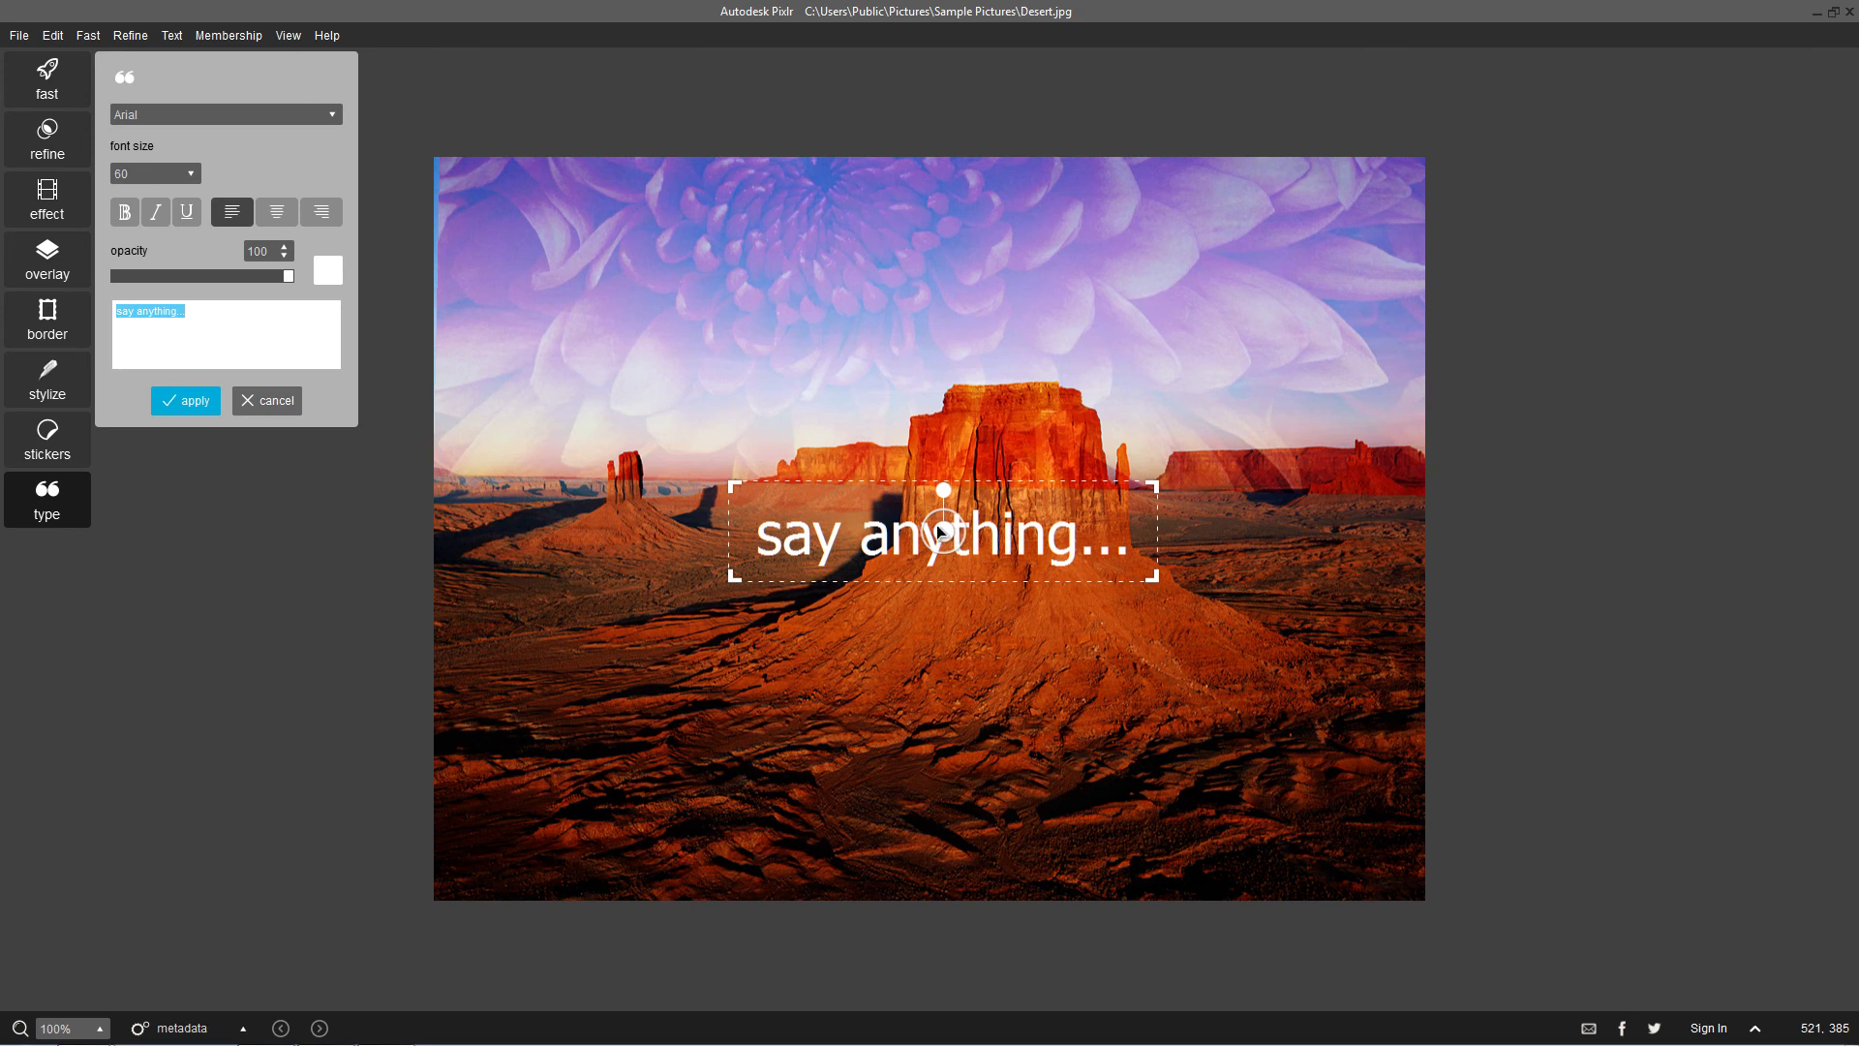
{"action": "left_click", "coordinate": [701, 271]}
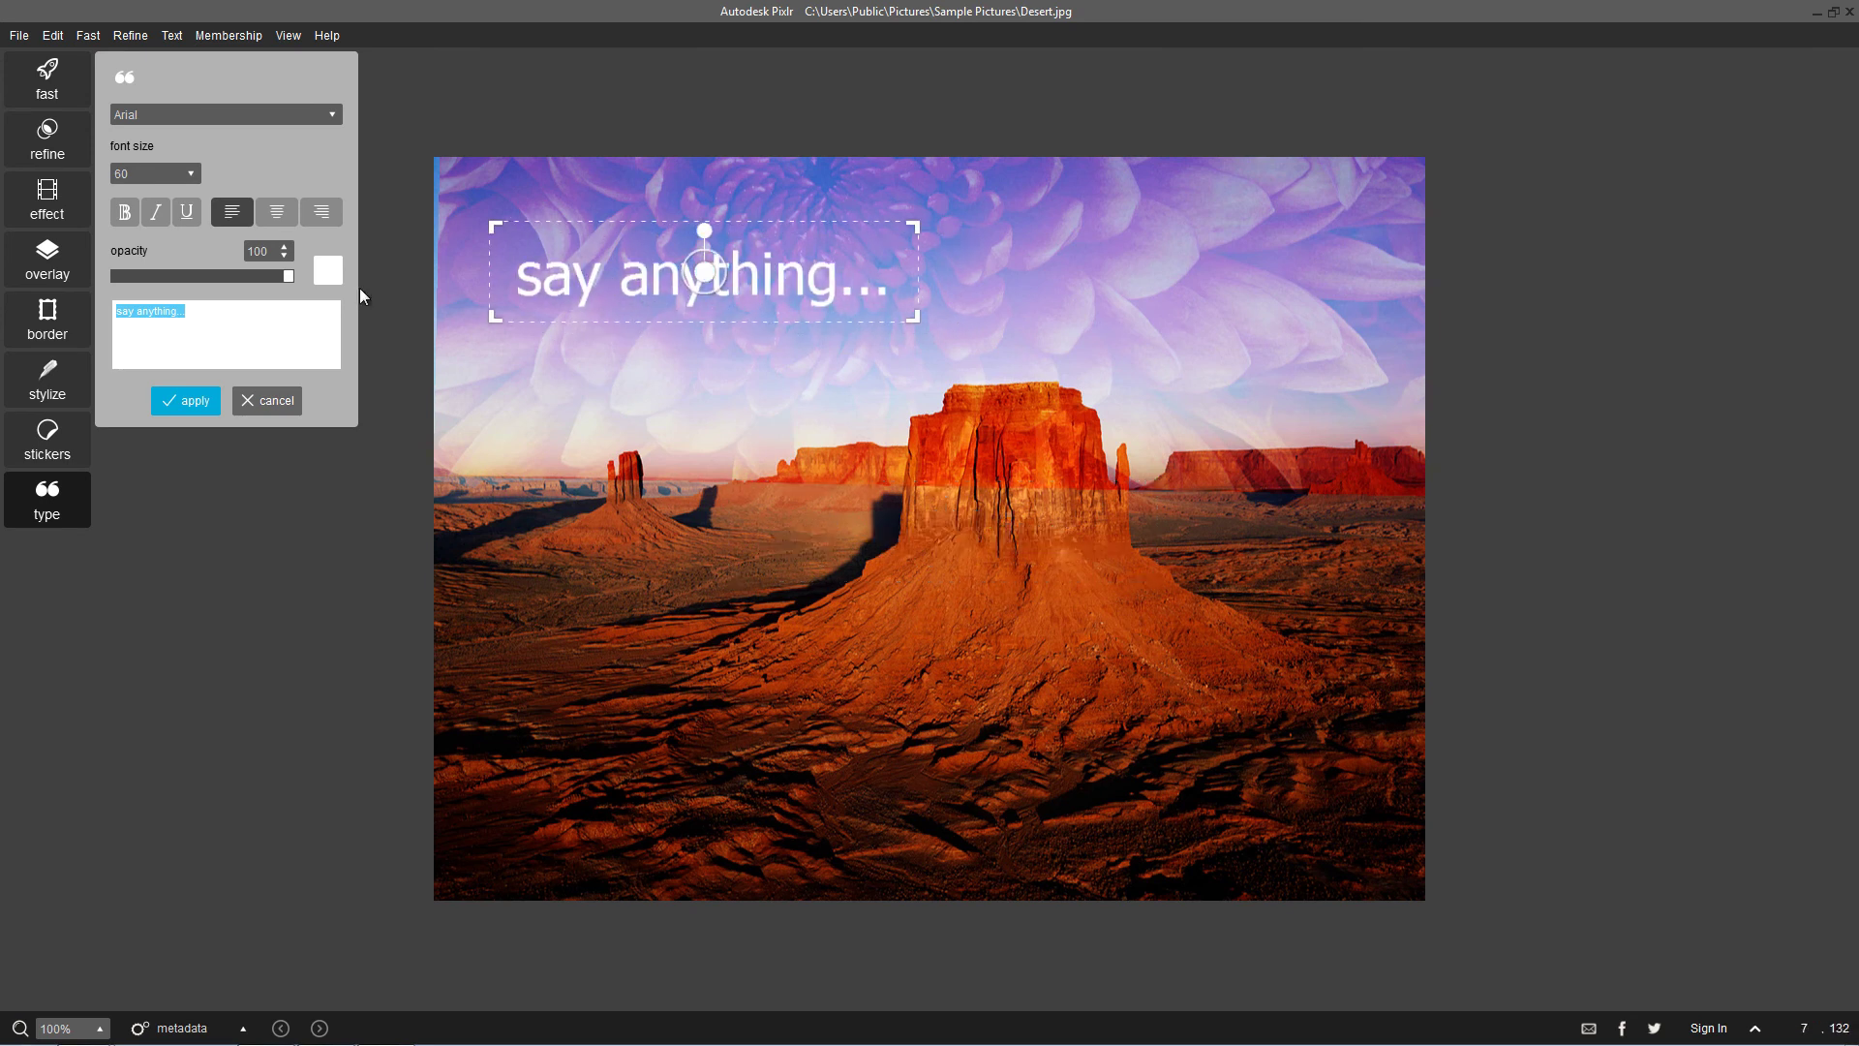
{"action": "left_click", "coordinate": [248, 310]}
{"action": "key", "text": "ctrl+a"}
{"action": "type", "text": "HE"}
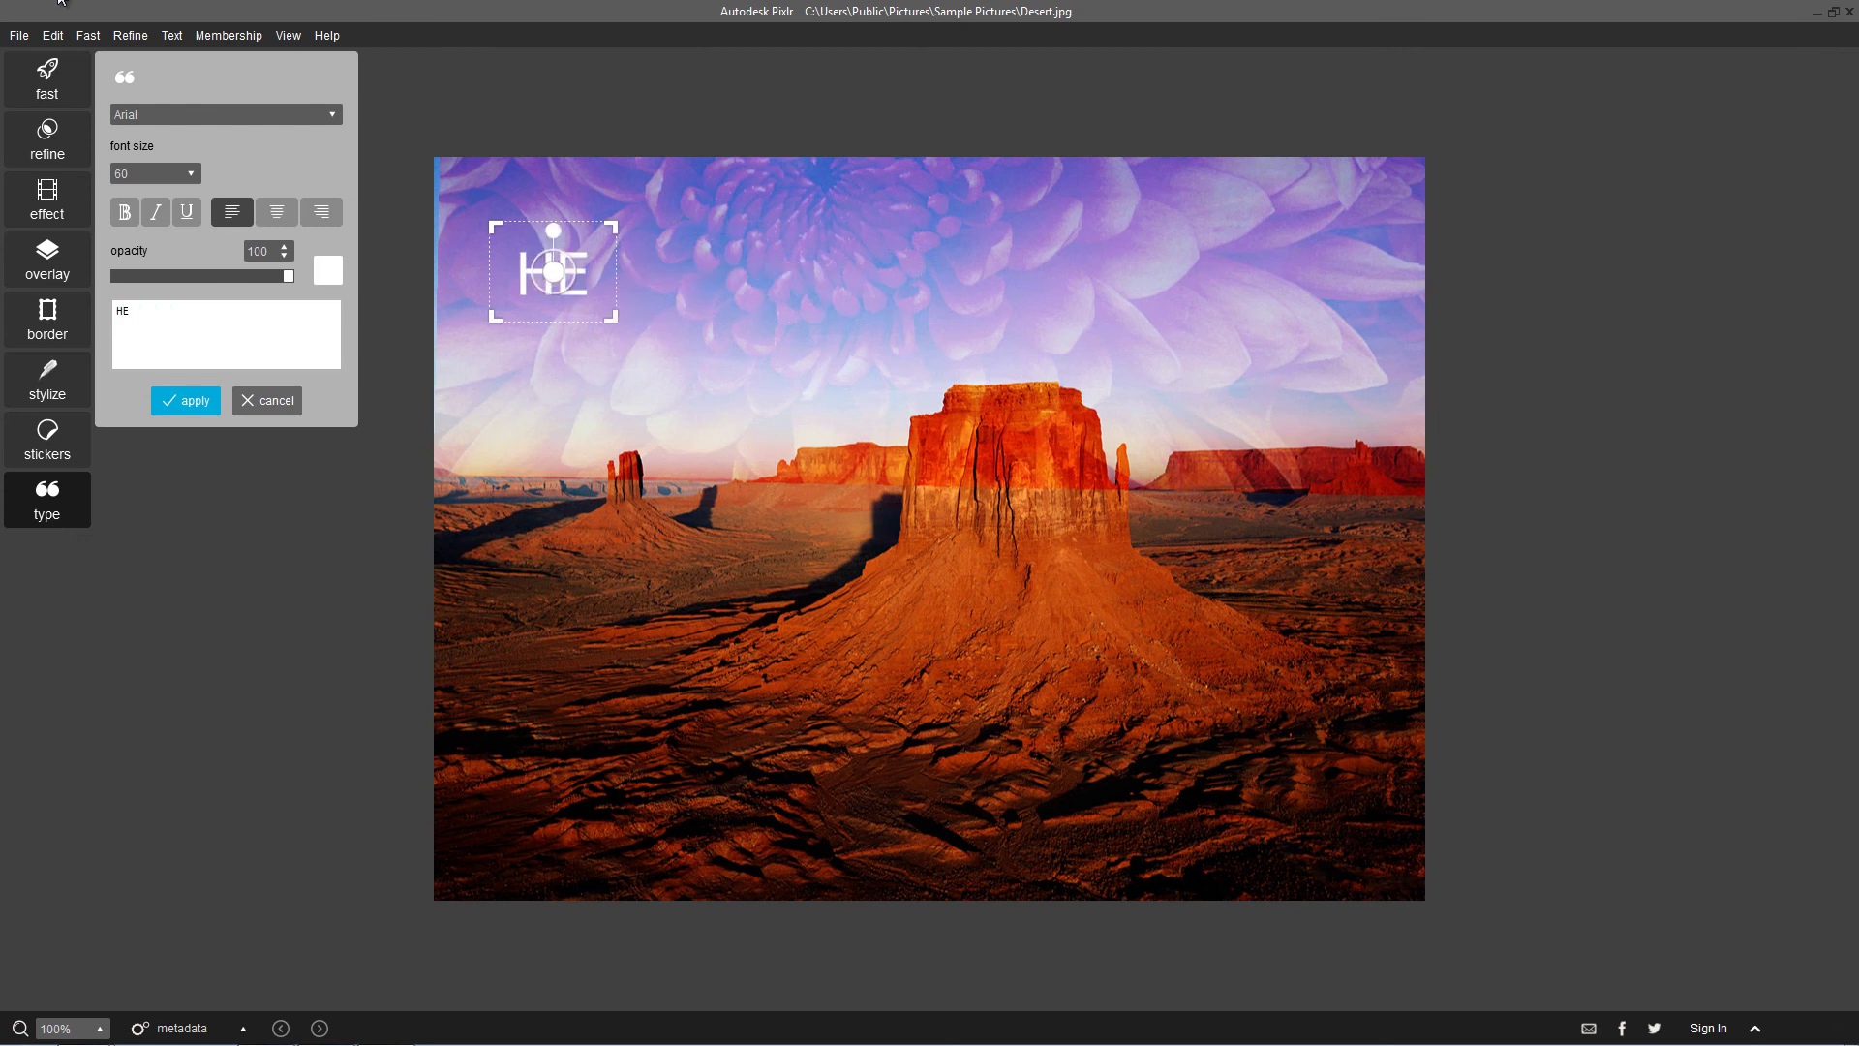
{"action": "type", "text": "LLO"}
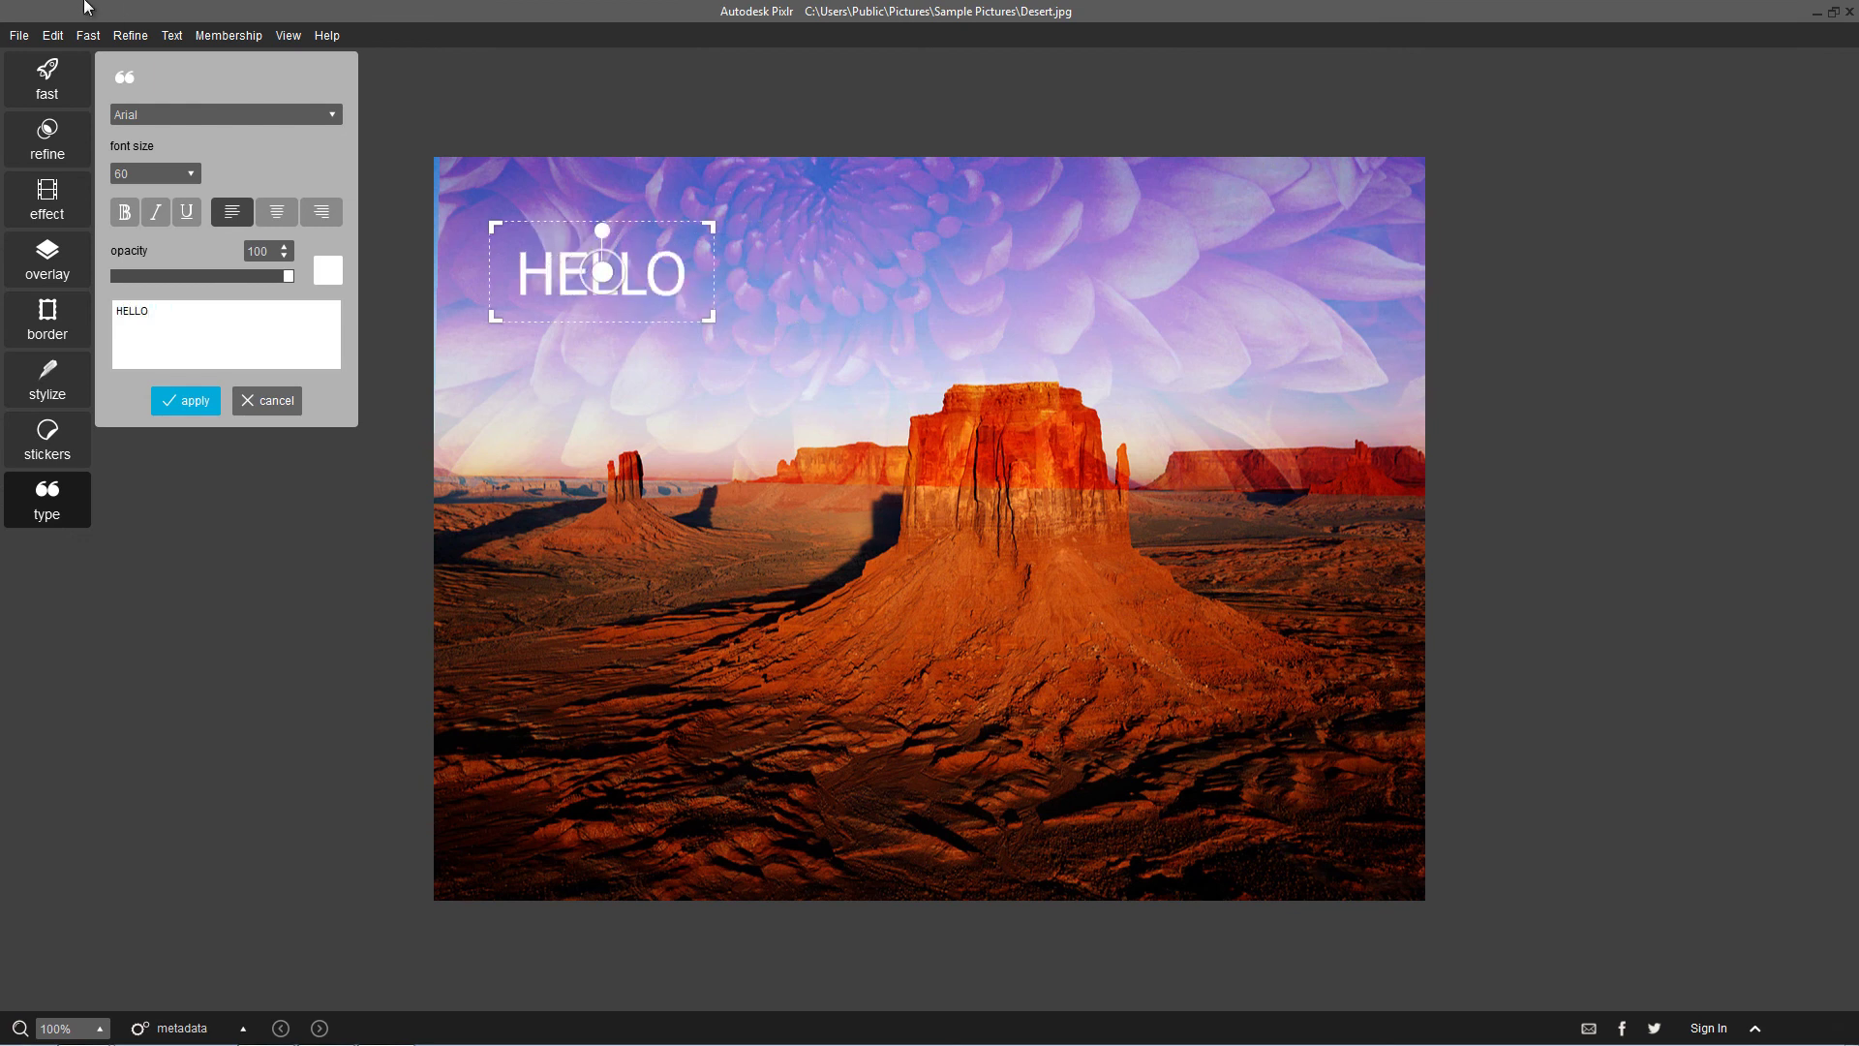
{"action": "left_click", "coordinate": [189, 405]}
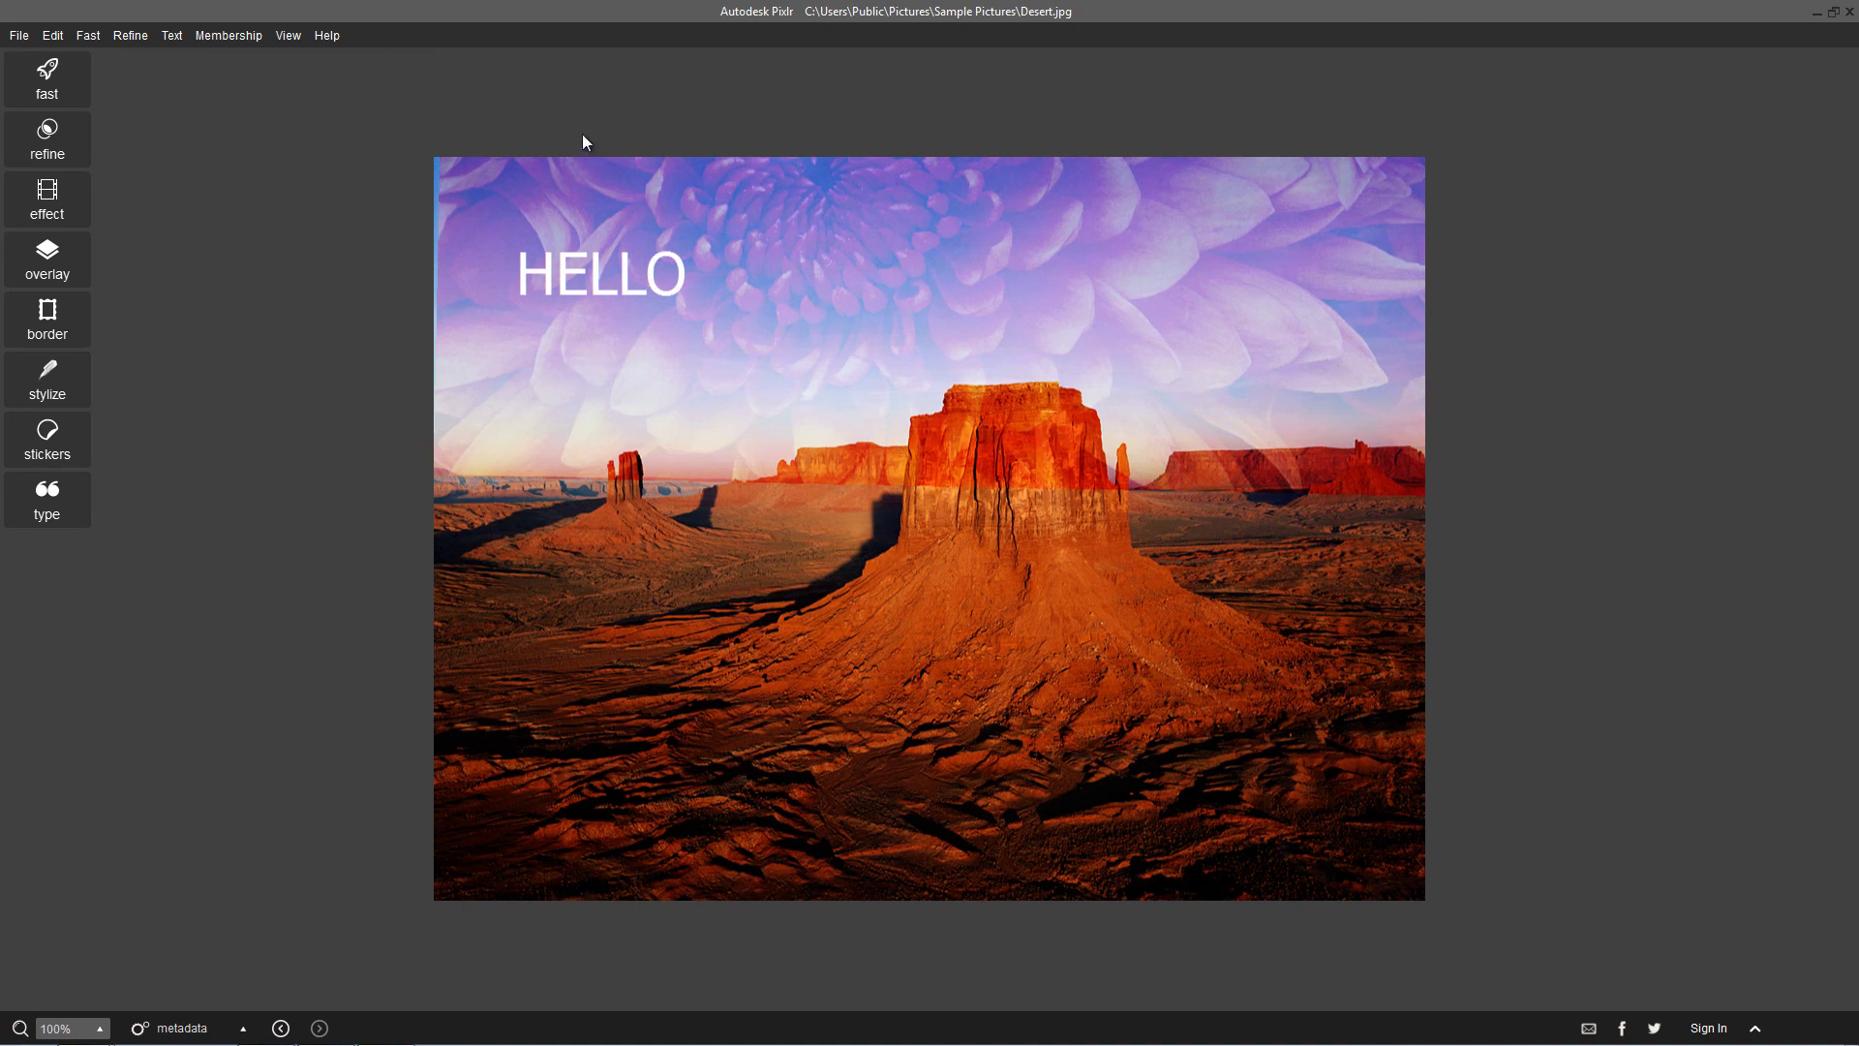
Look through the Membership, Help, View and Fast menus in the menu bar.
{"action": "left_click", "coordinate": [231, 37]}
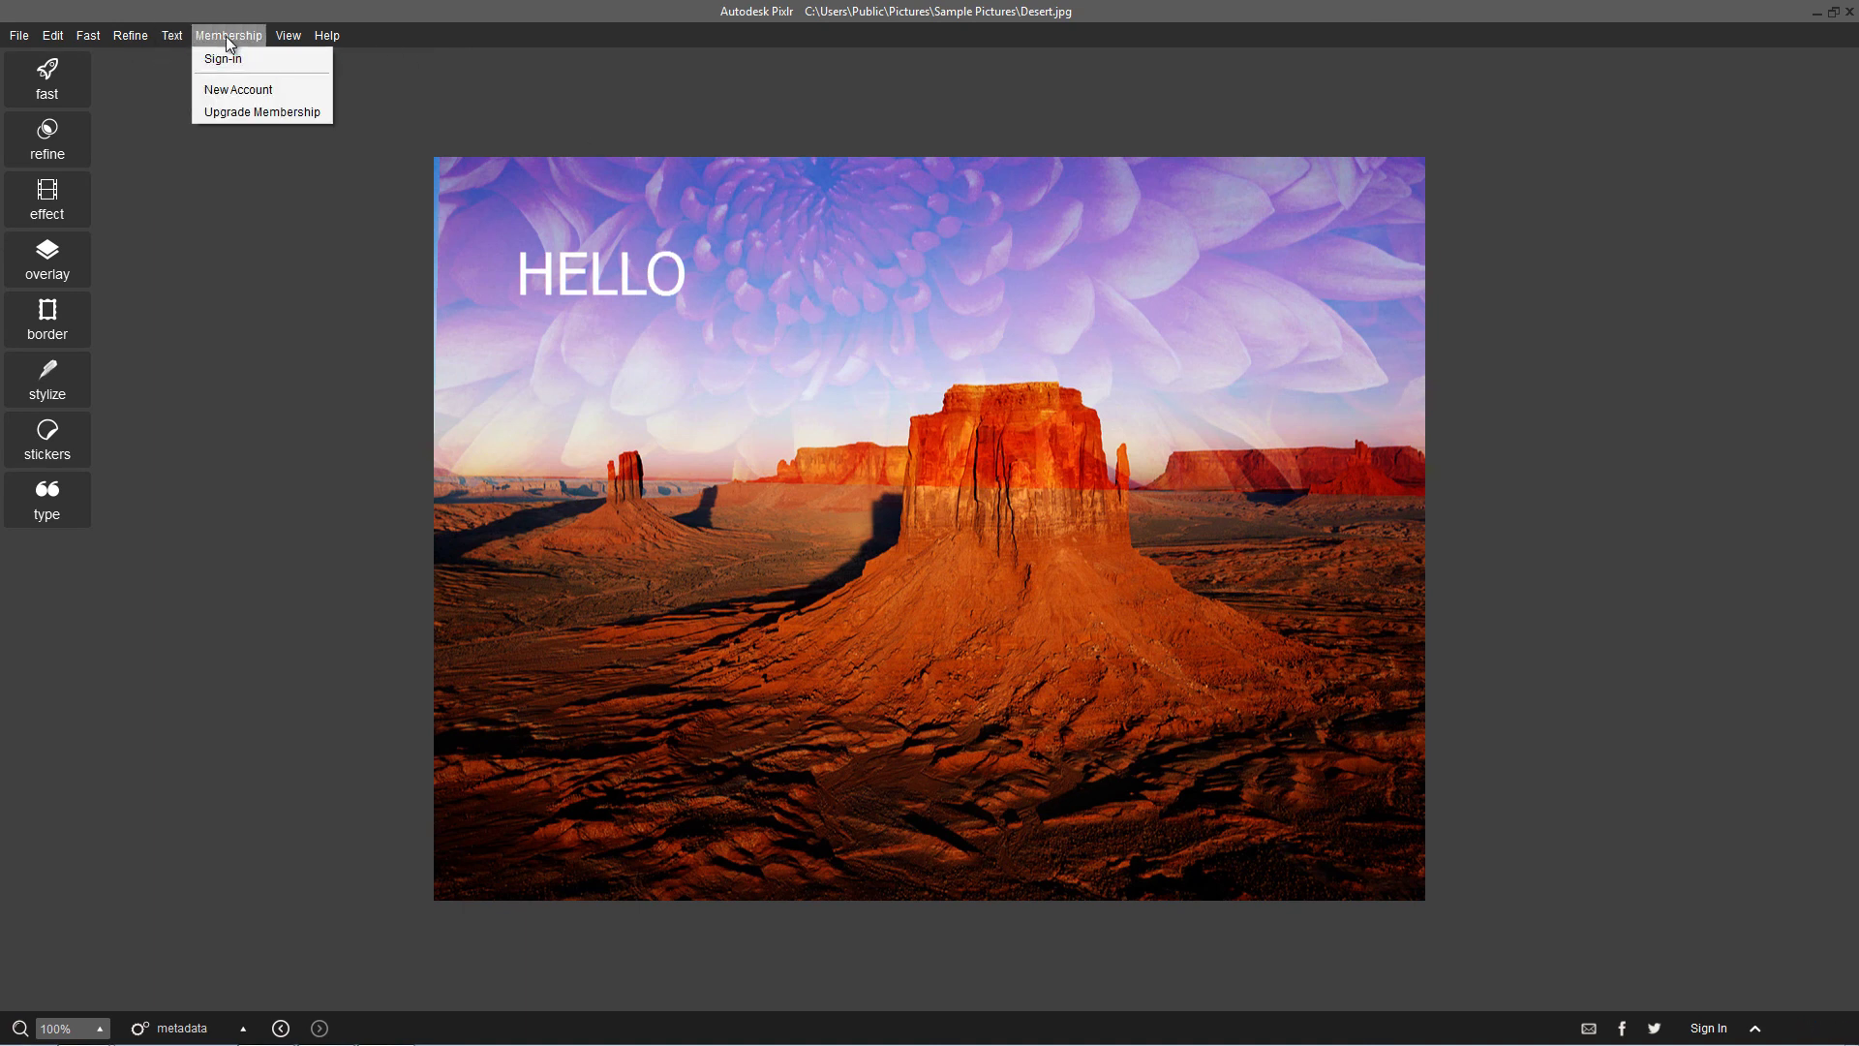
{"action": "mouse_move", "coordinate": [289, 39]}
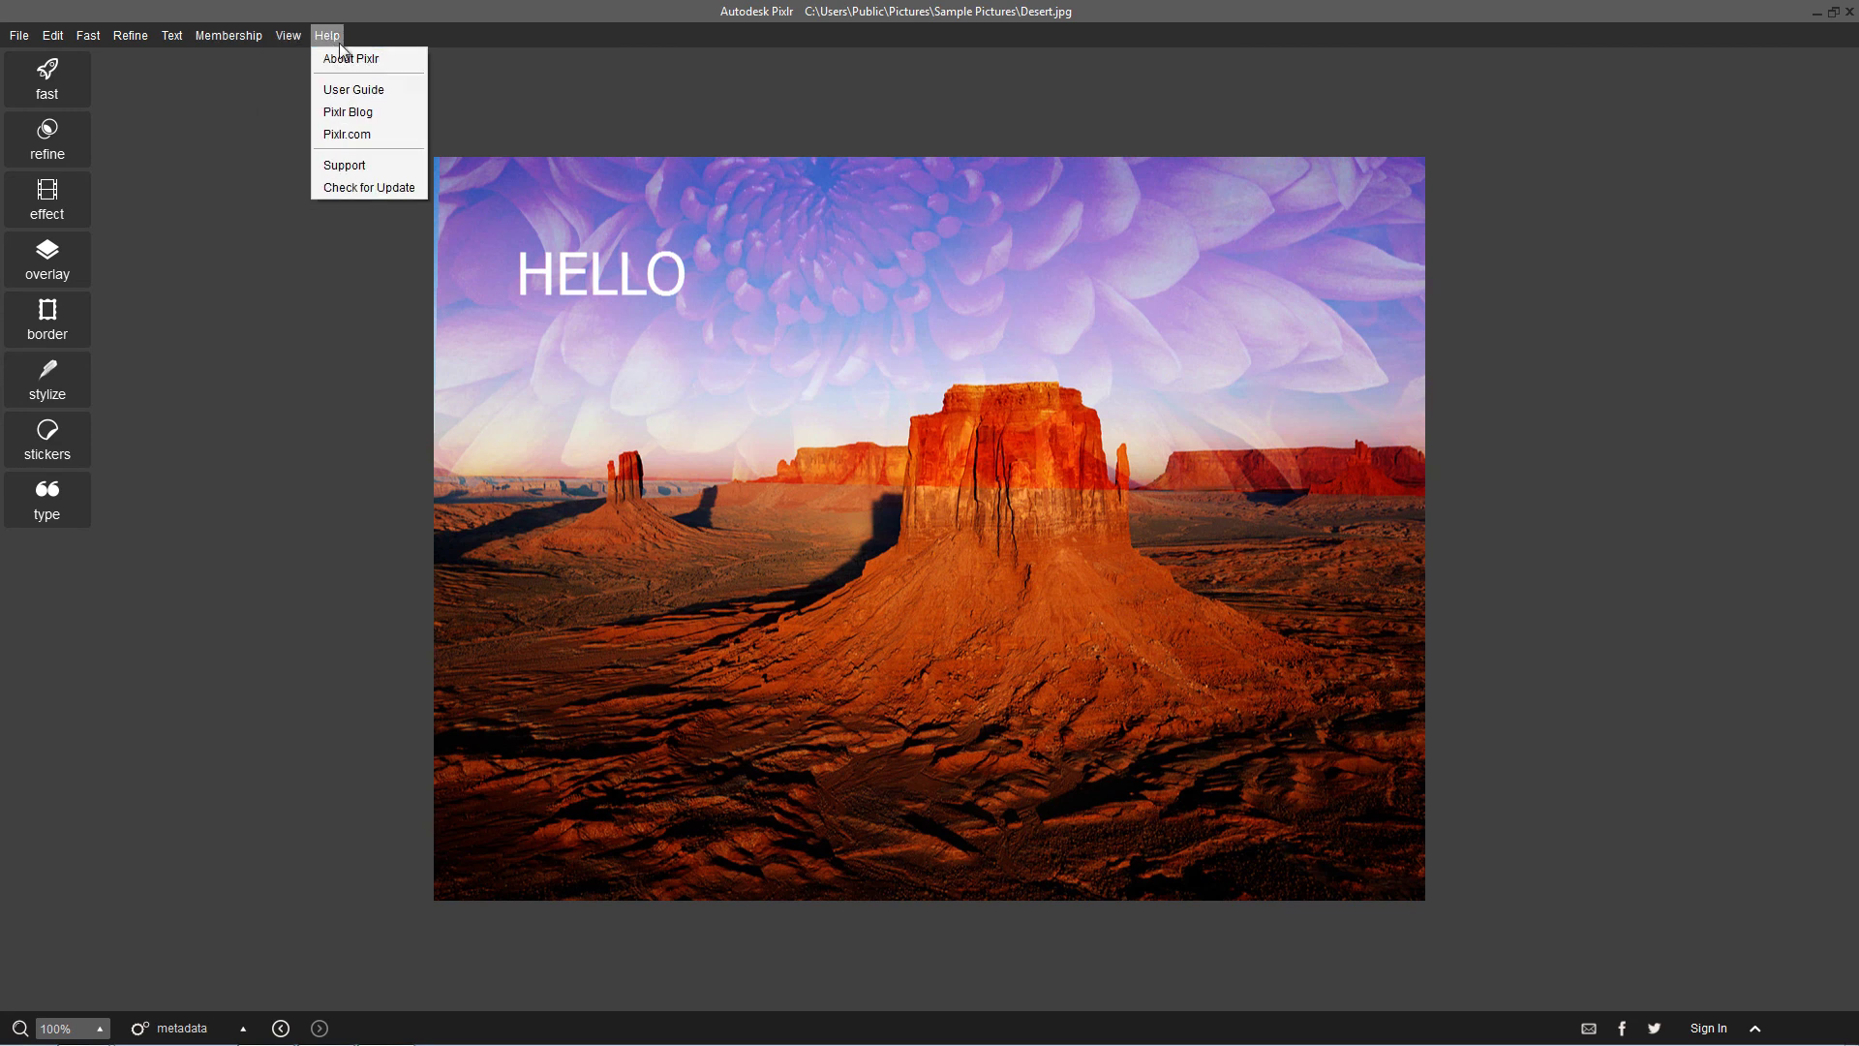
{"action": "mouse_move", "coordinate": [232, 37]}
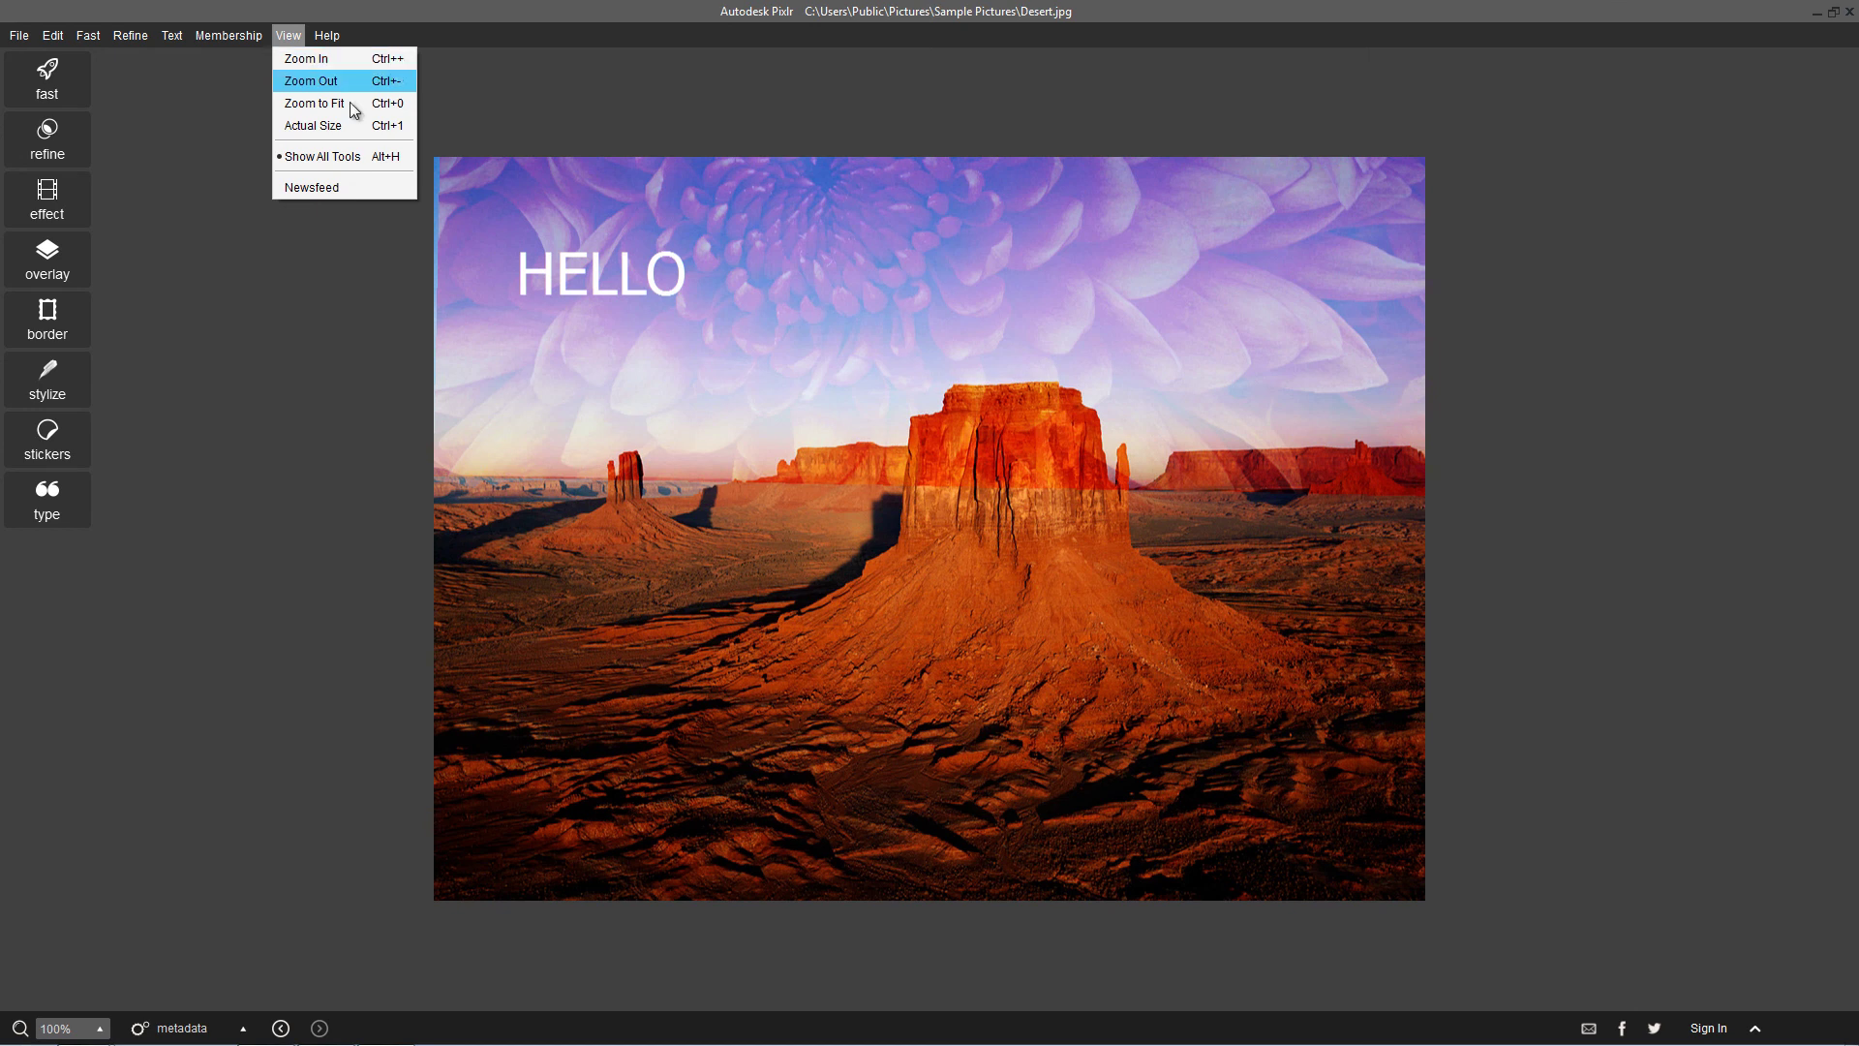
{"action": "mouse_move", "coordinate": [133, 39]}
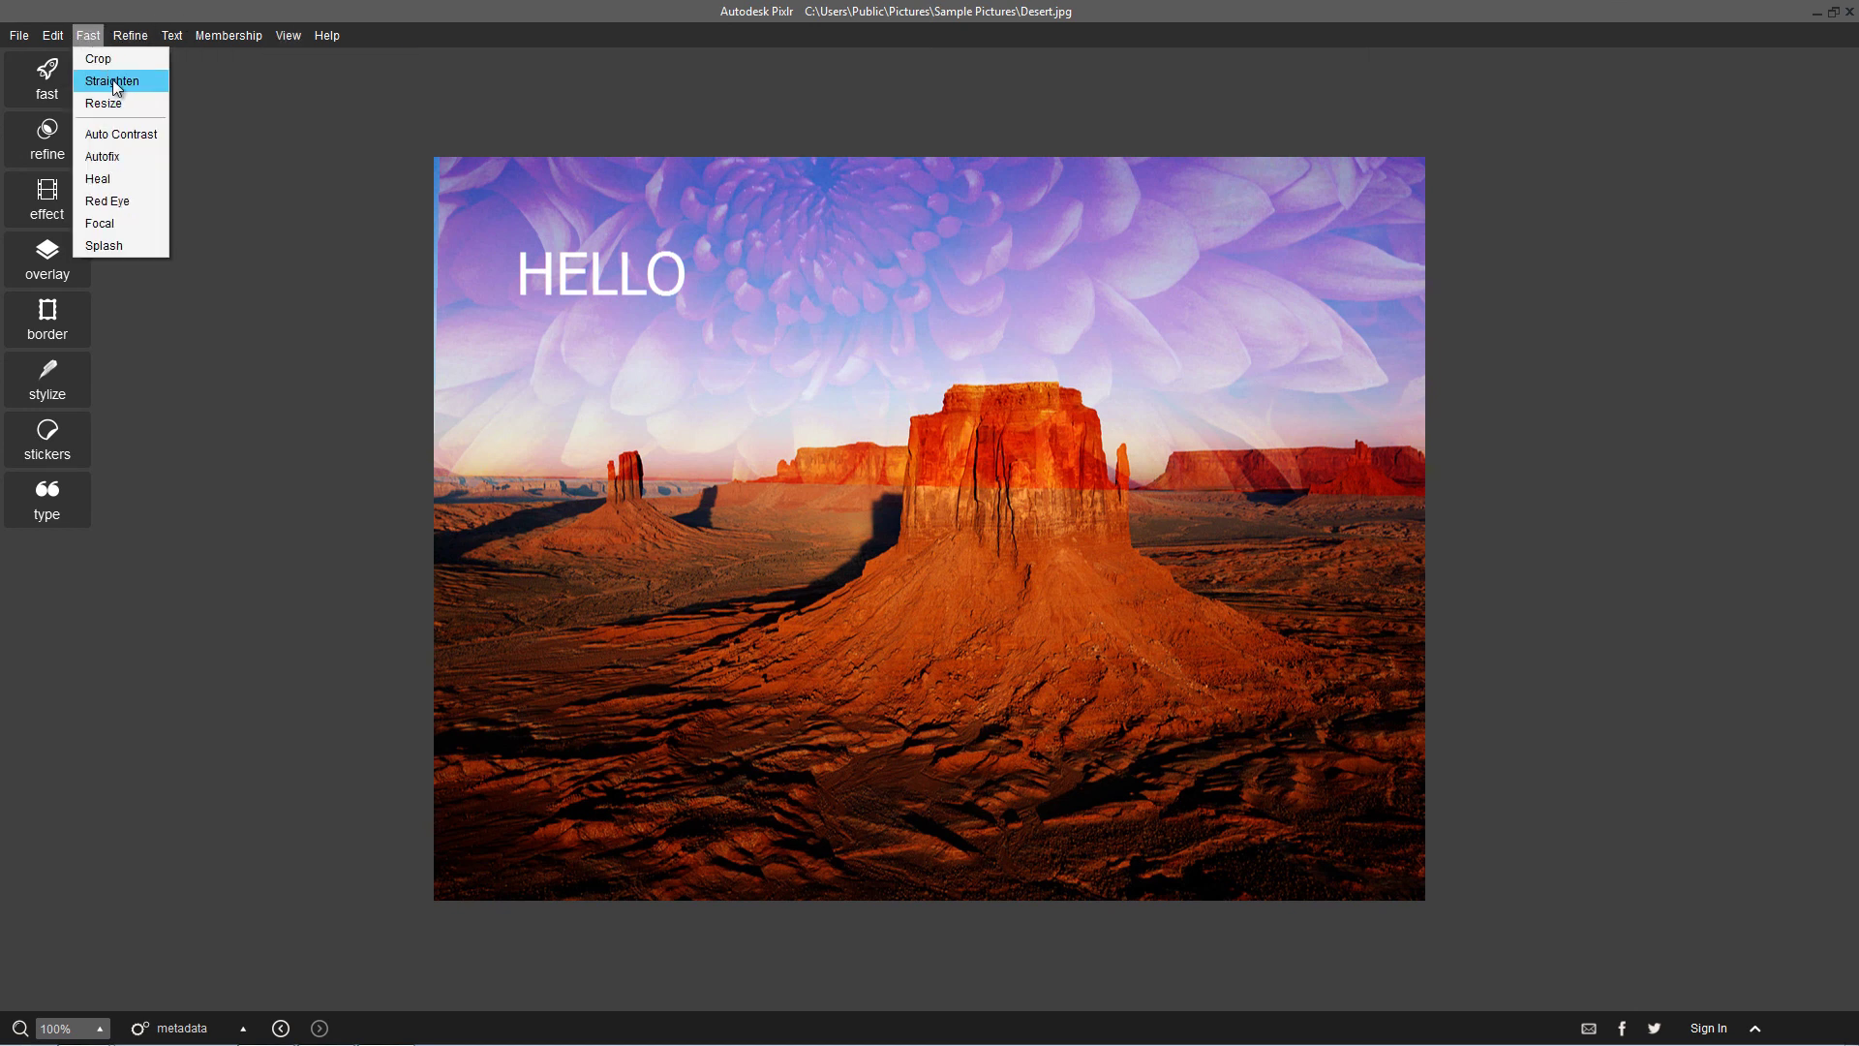
Cancel Autofix, open focal blur, and roughly shift and resize the focus circles up-left.
{"action": "left_click", "coordinate": [113, 157]}
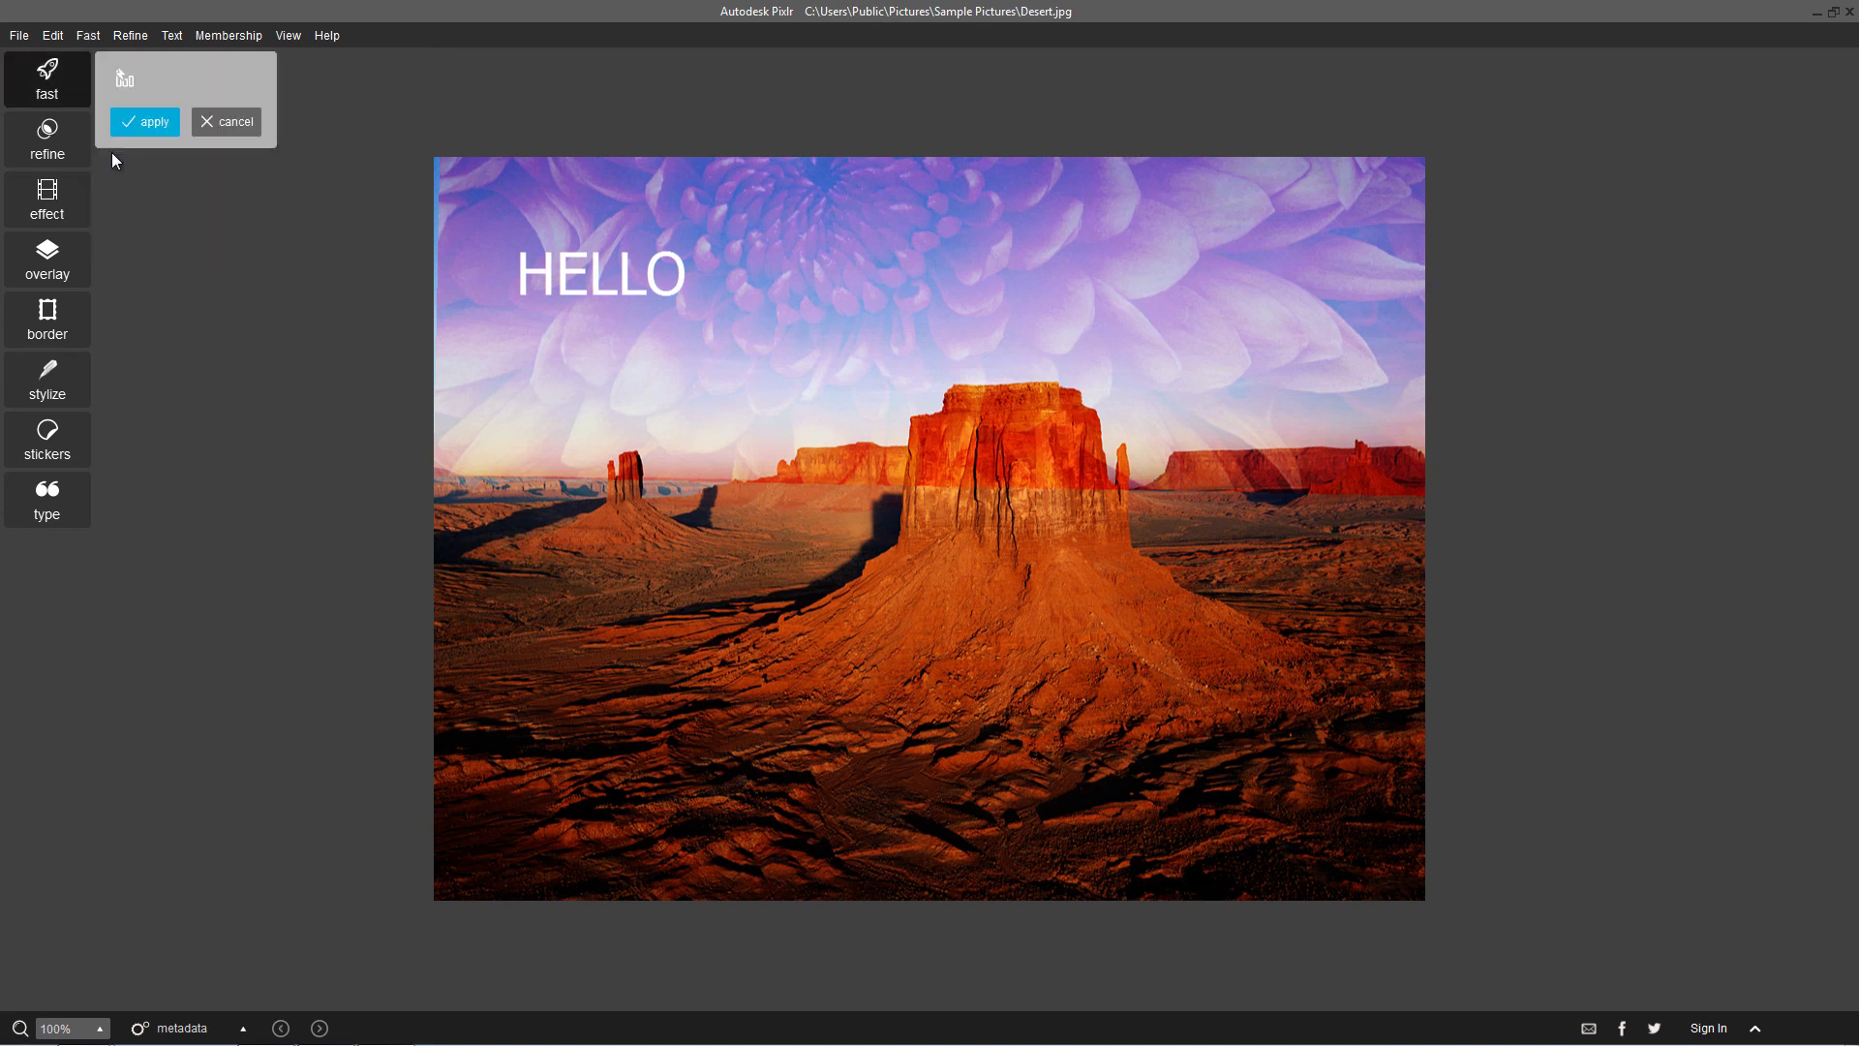
{"action": "left_click", "coordinate": [120, 124]}
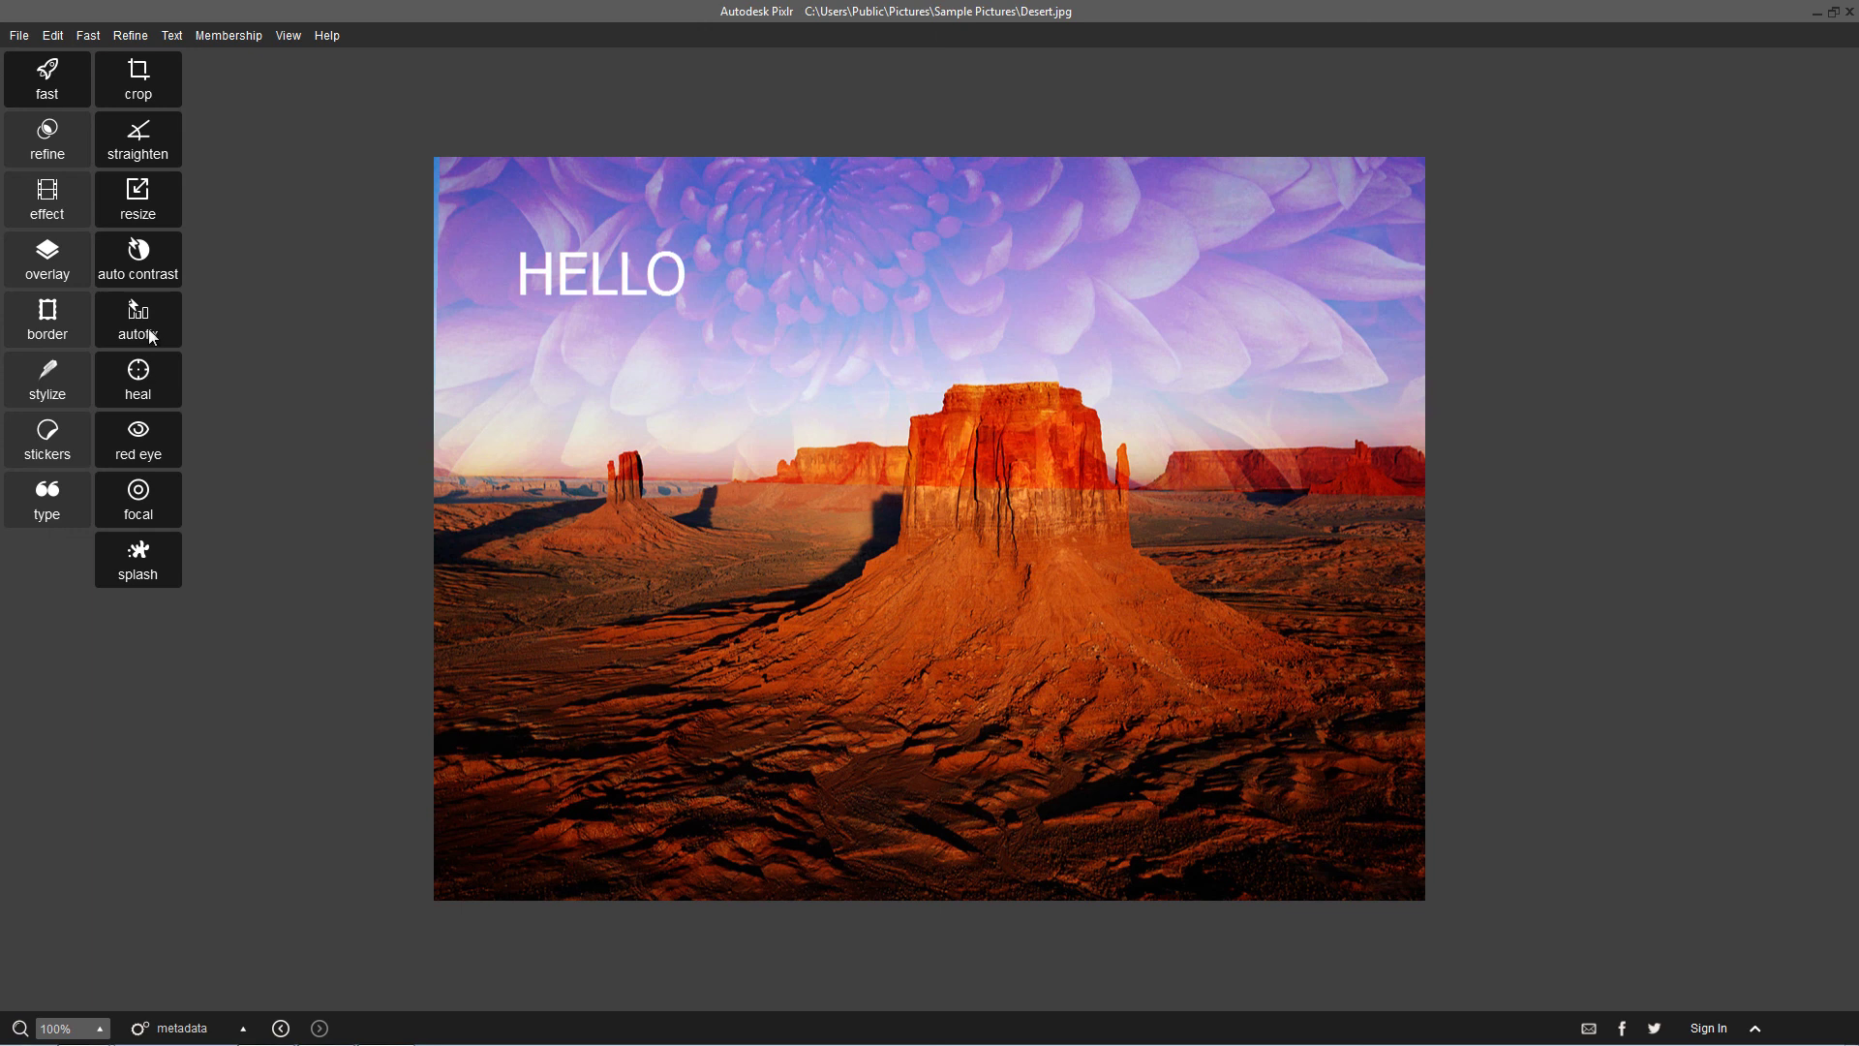
{"action": "left_click", "coordinate": [141, 499]}
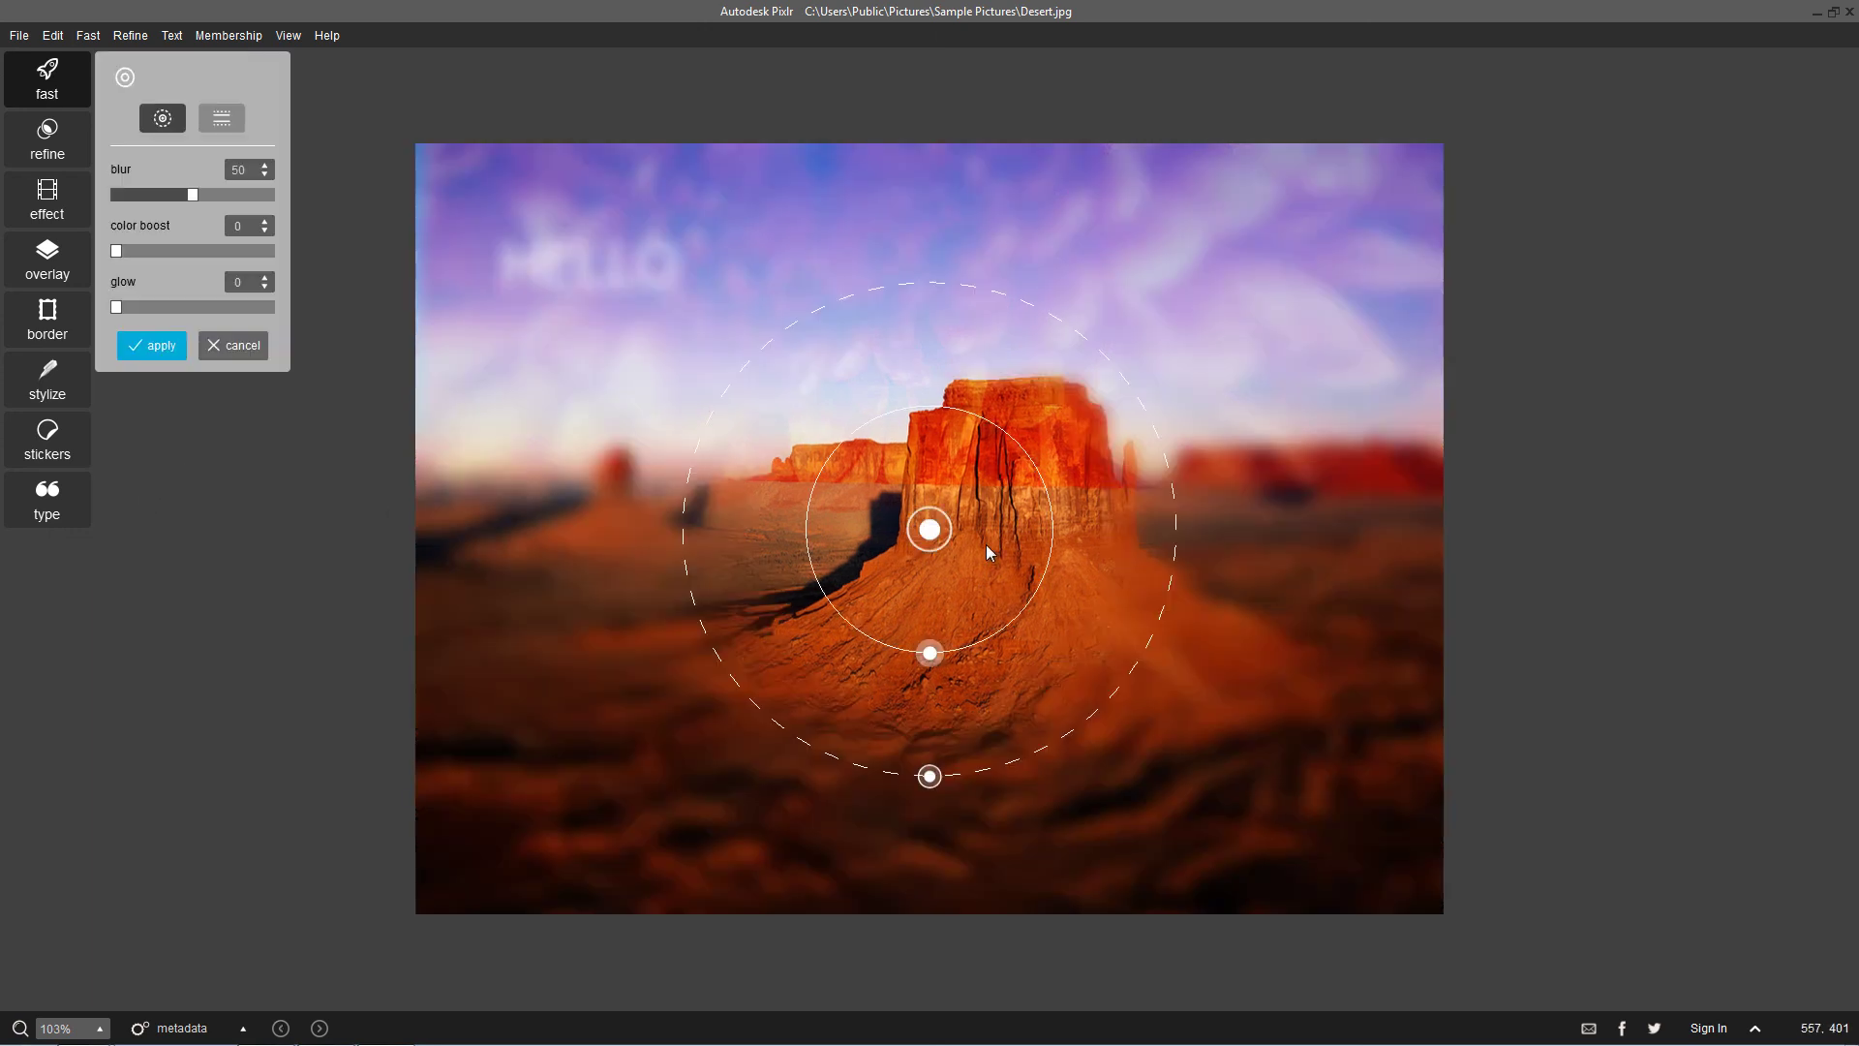
{"action": "left_click_drag", "start_coordinate": [931, 532], "coordinate": [713, 402]}
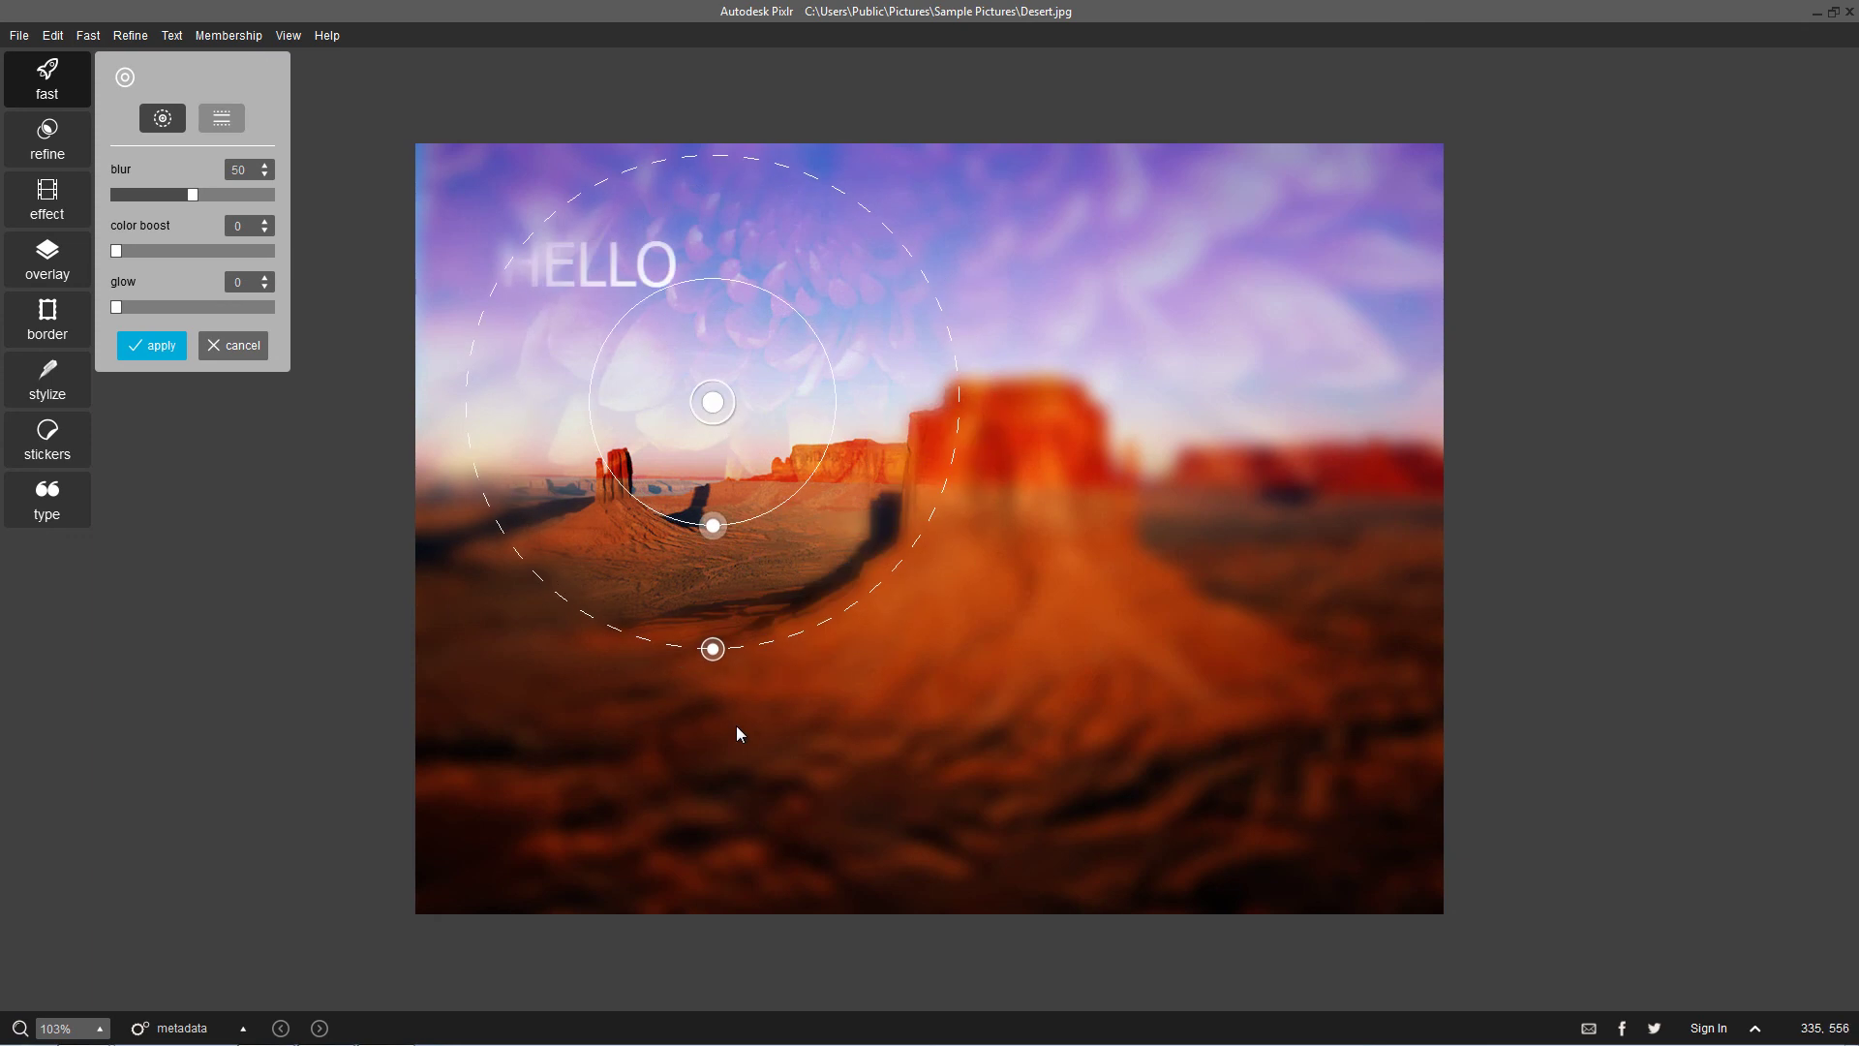
{"action": "mouse_move", "coordinate": [713, 649]}
{"action": "left_mouse_down"}
{"action": "mouse_move", "coordinate": [714, 823]}
{"action": "mouse_move", "coordinate": [713, 612]}
{"action": "left_mouse_up"}
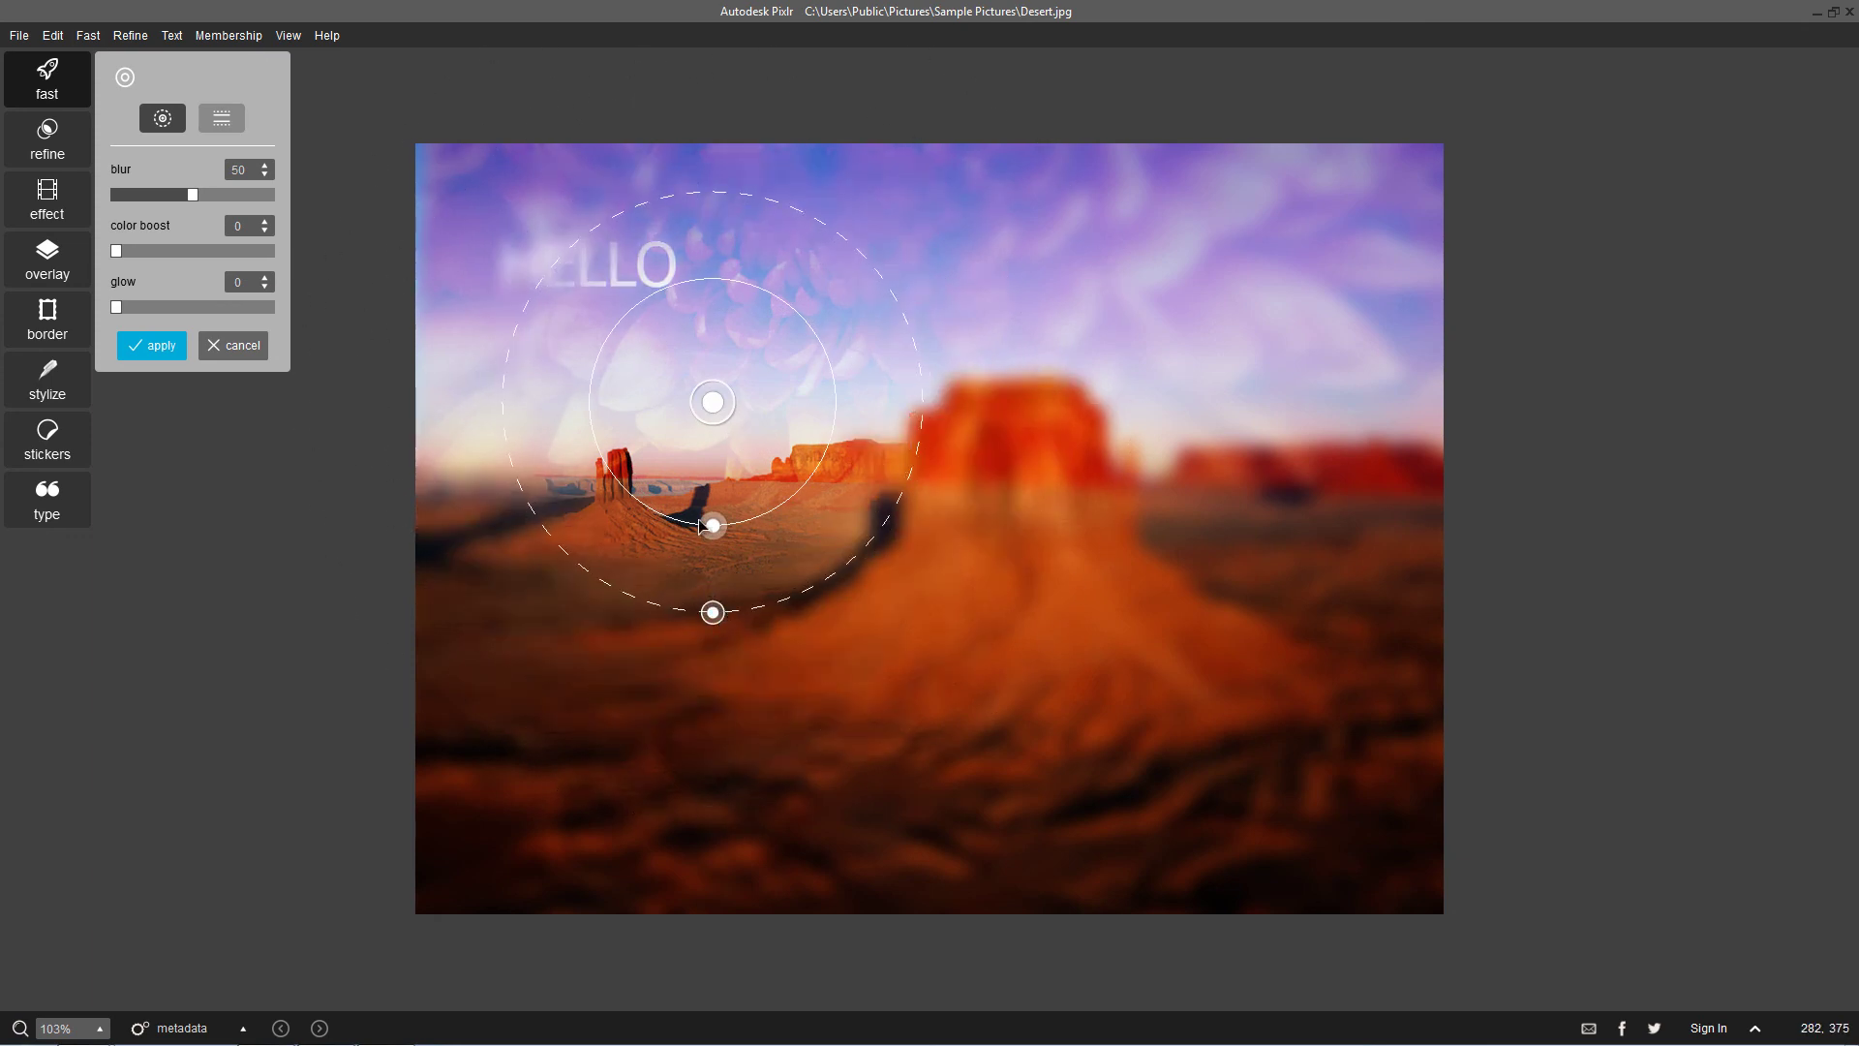
{"action": "left_click_drag", "start_coordinate": [701, 526], "coordinate": [758, 503]}
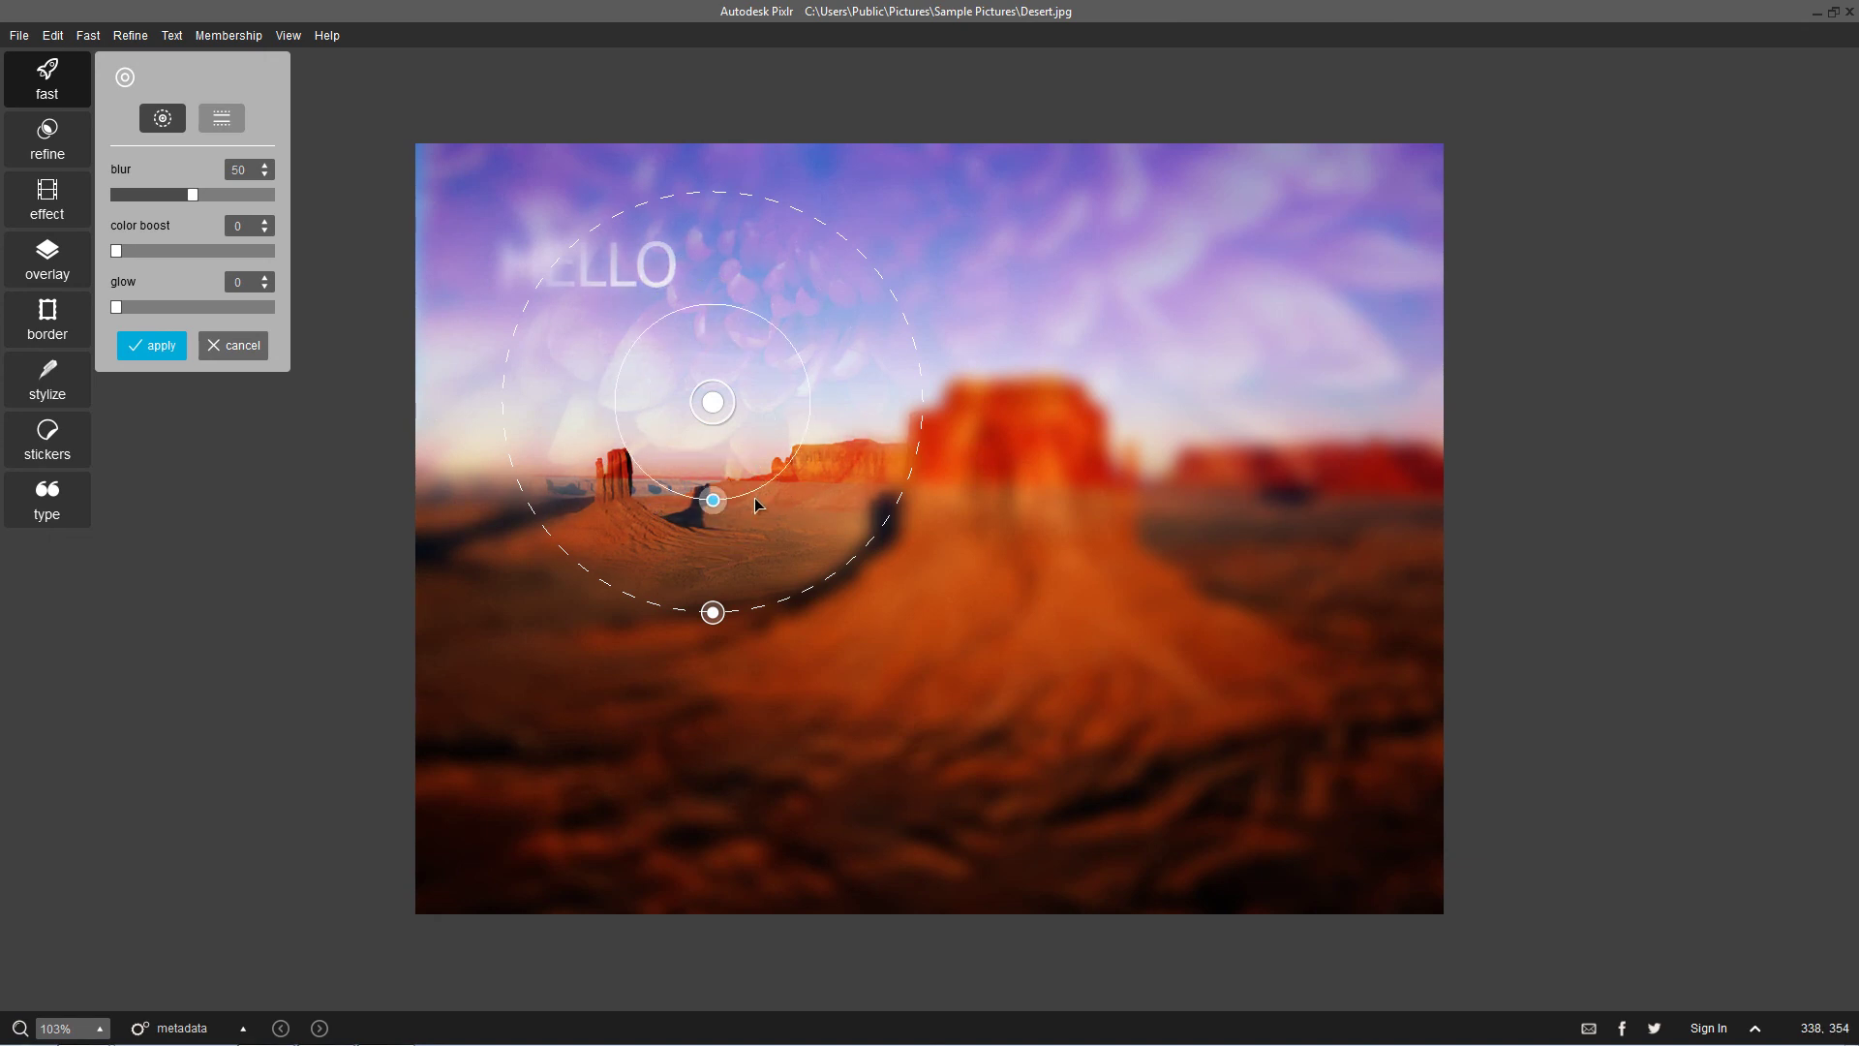
Center the focus on the left rock spire, shrink both circles, and apply the 50 focal blur.
{"action": "left_click_drag", "start_coordinate": [713, 403], "coordinate": [613, 469]}
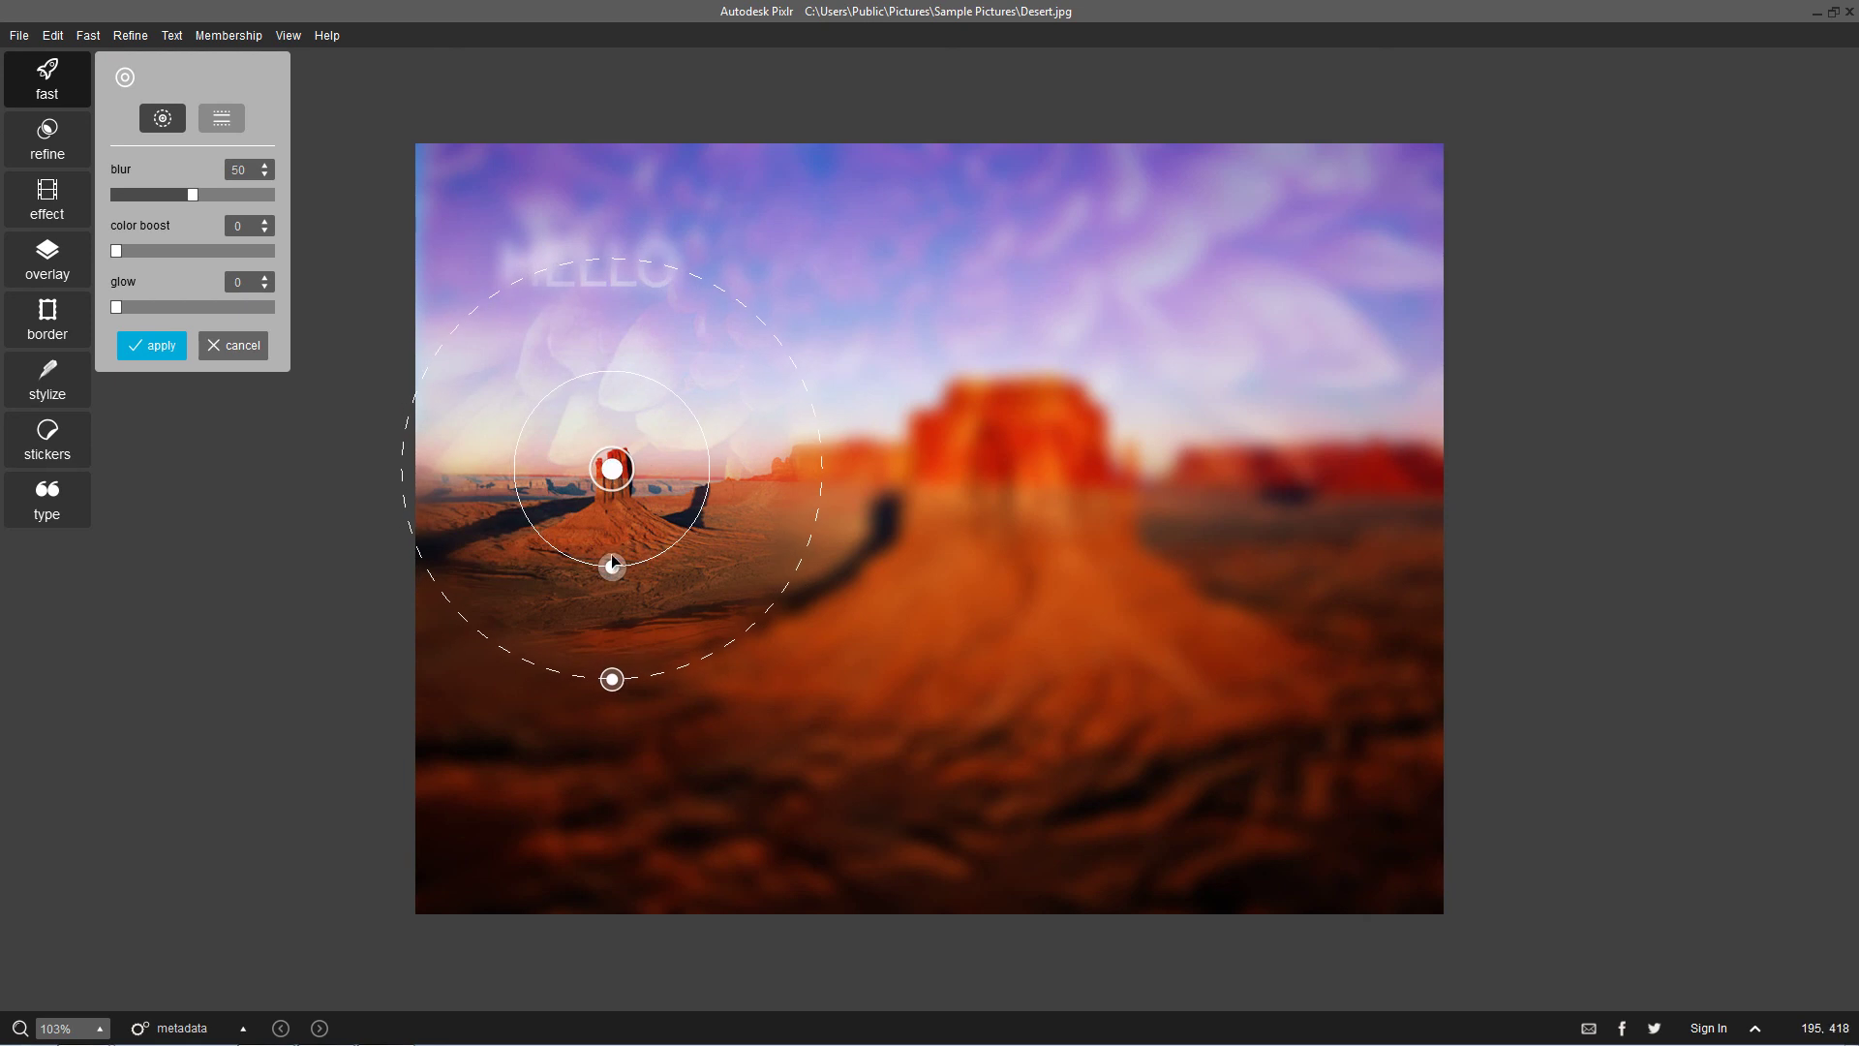
{"action": "left_click_drag", "start_coordinate": [612, 563], "coordinate": [611, 523]}
{"action": "left_click_drag", "start_coordinate": [612, 679], "coordinate": [616, 554]}
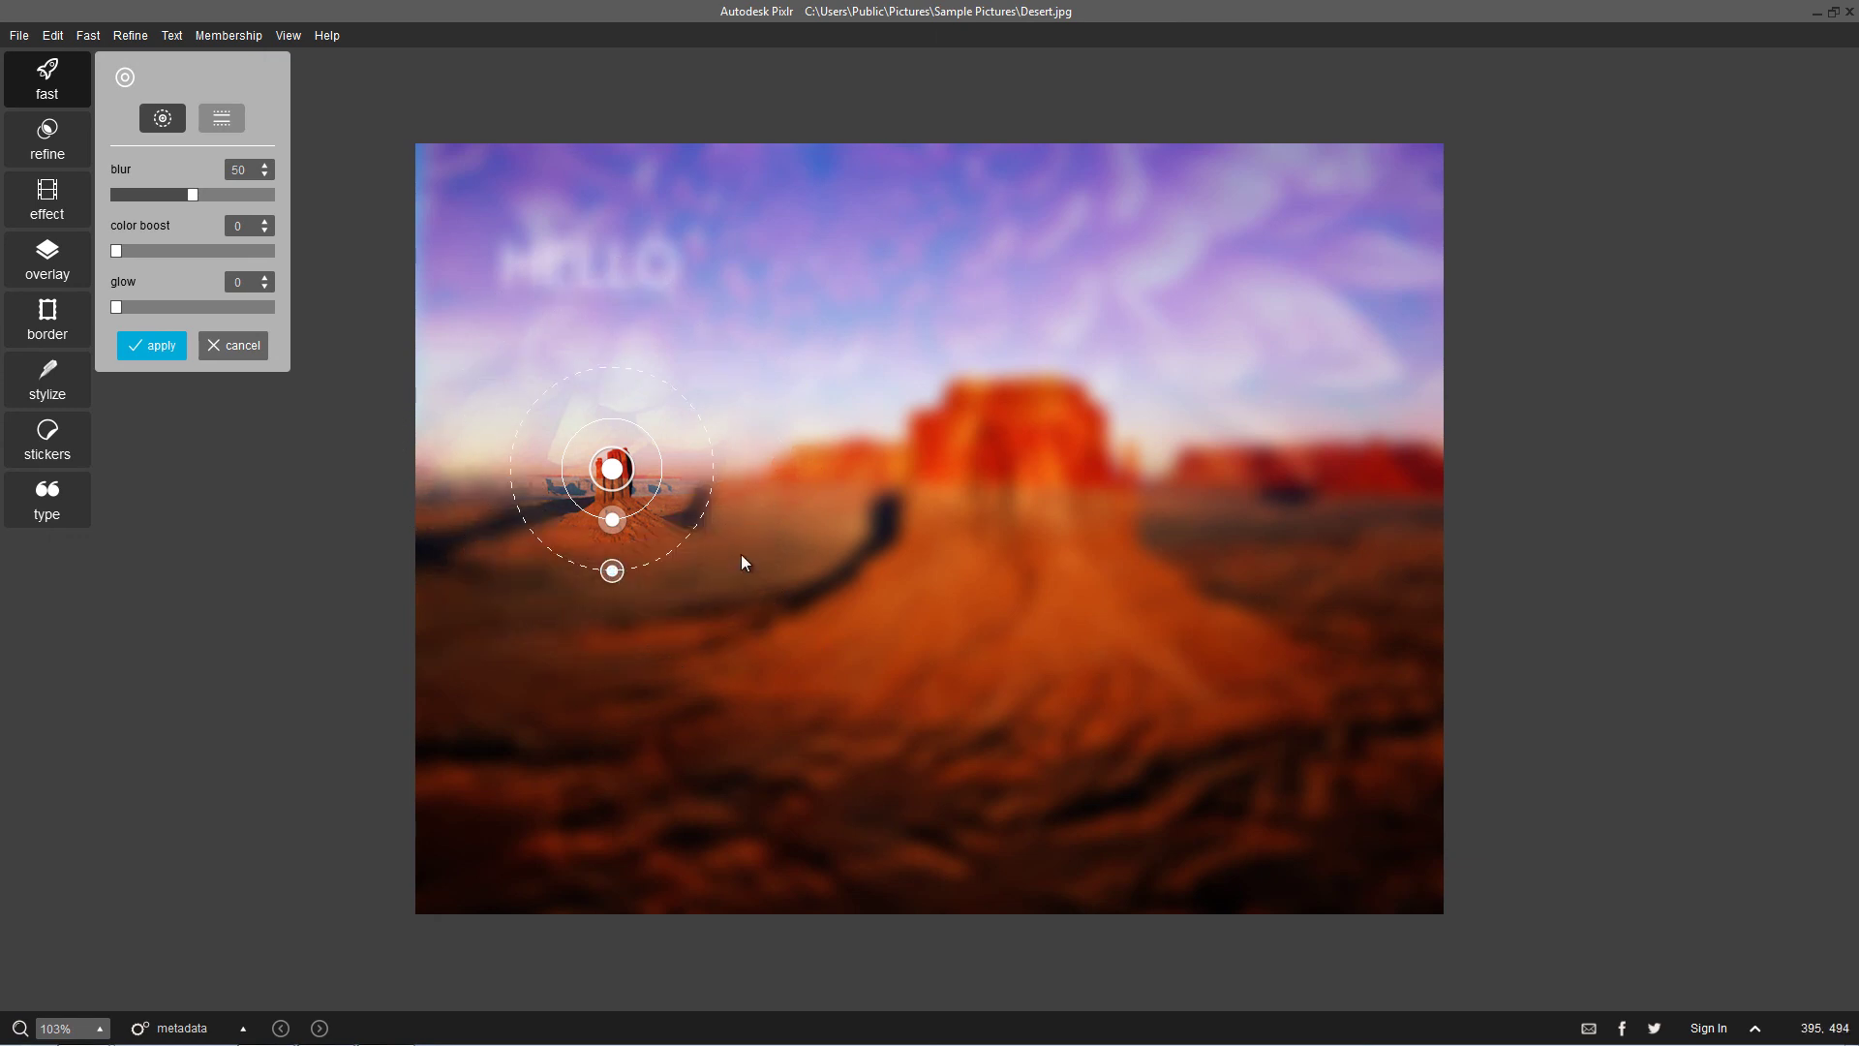
{"action": "left_click", "coordinate": [167, 347]}
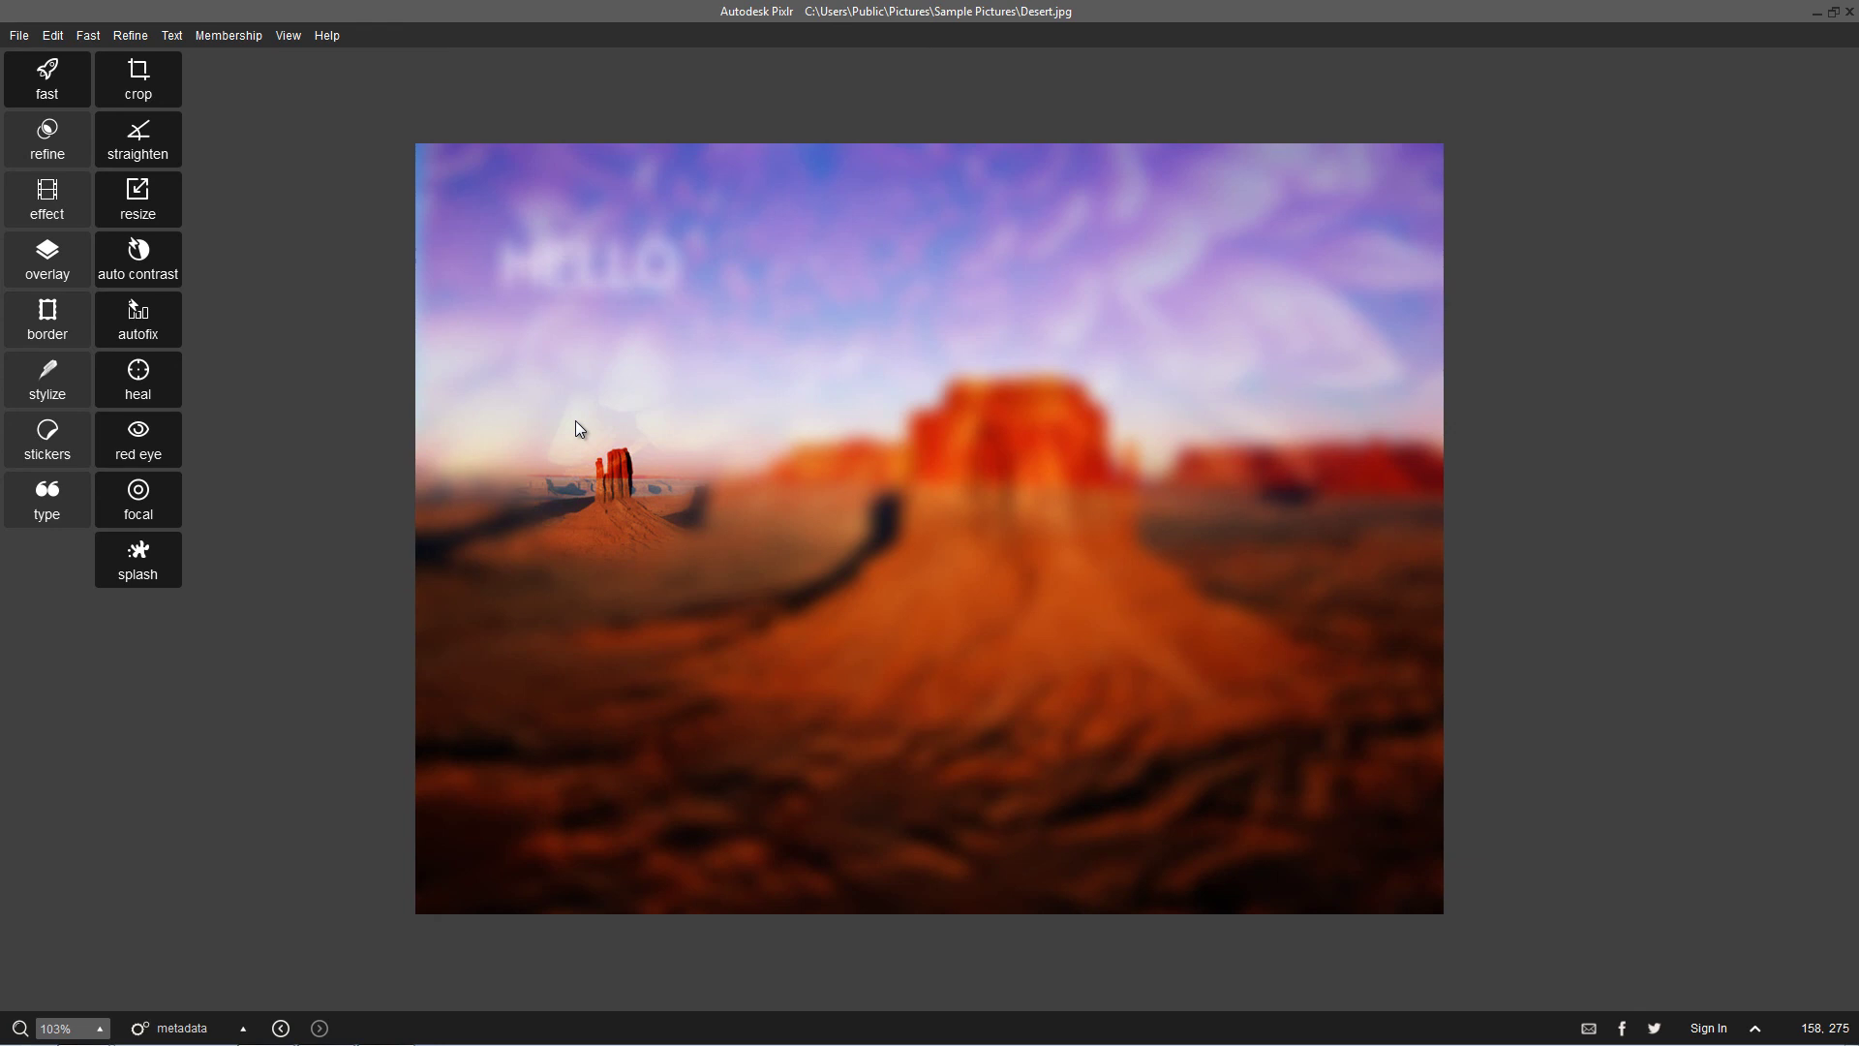
Close Pixlr and flip through the Twitter, YouTube, then Opensource Channel Tutorials tabs in Firefox.
{"action": "left_click", "coordinate": [1849, 11]}
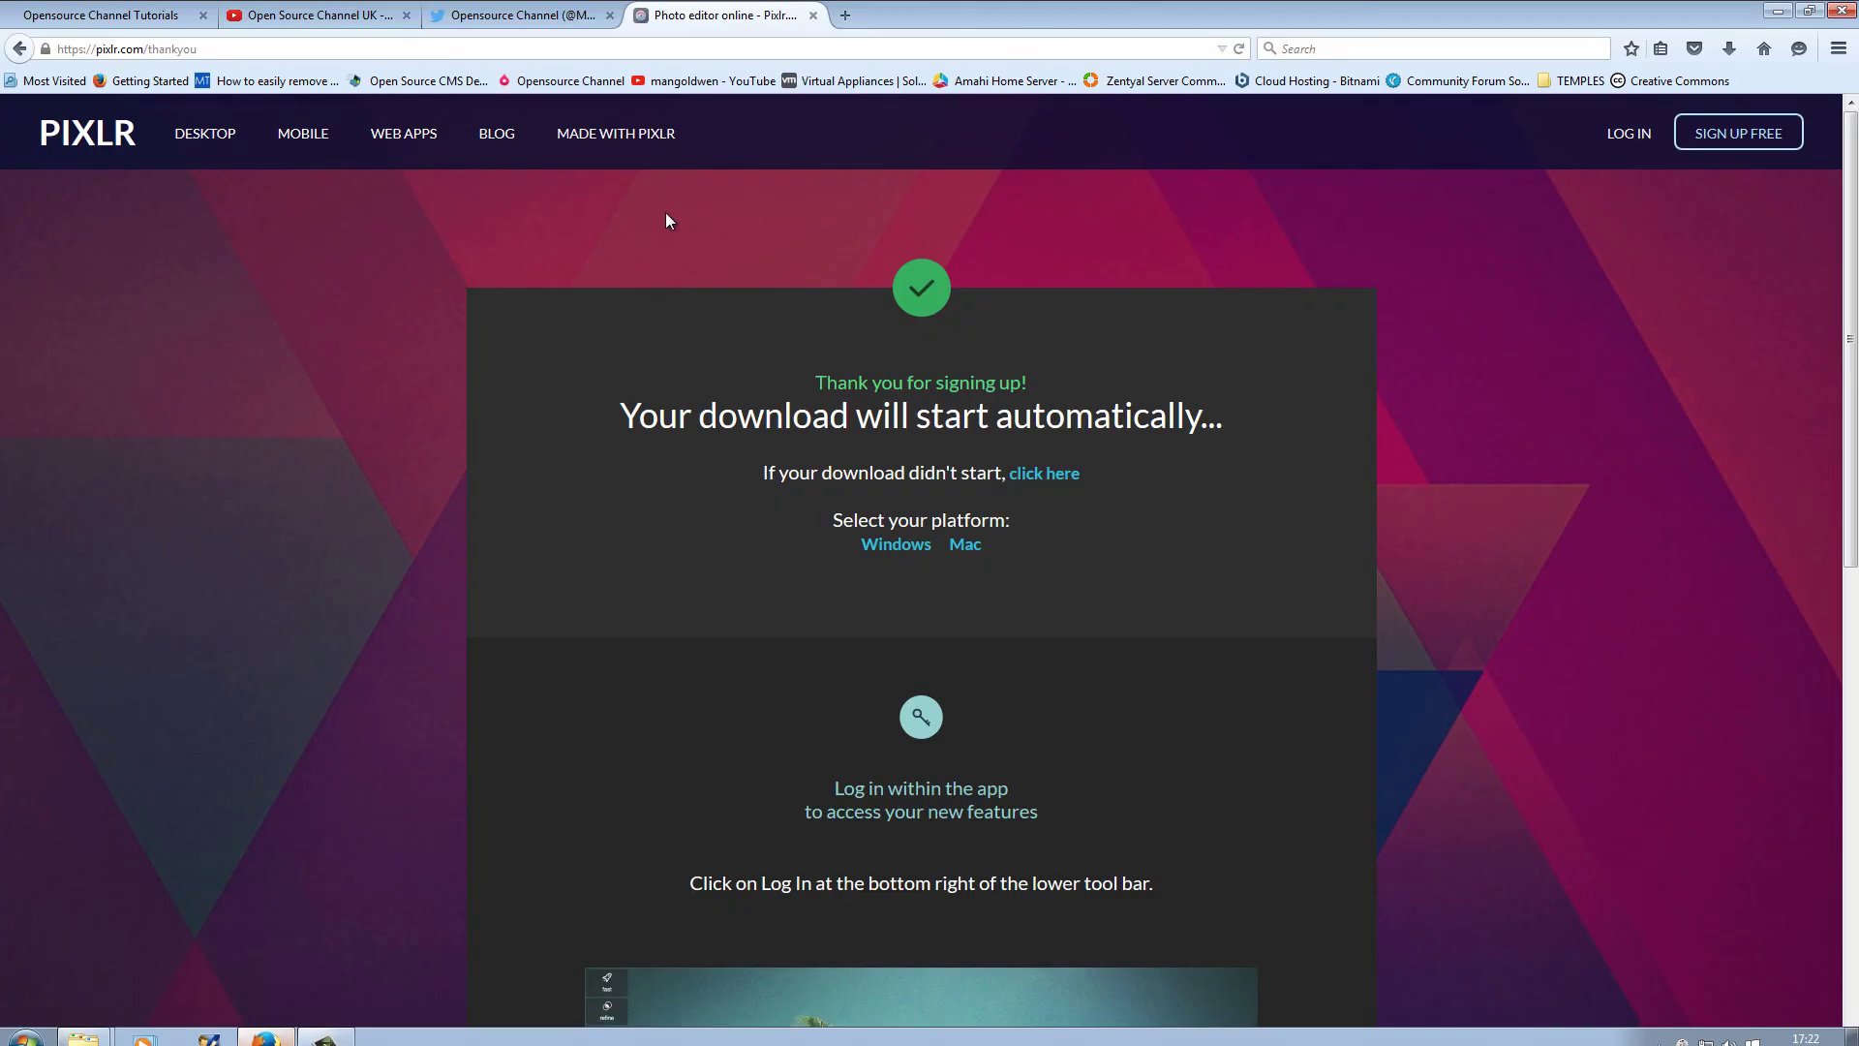
{"action": "left_click", "coordinate": [491, 20]}
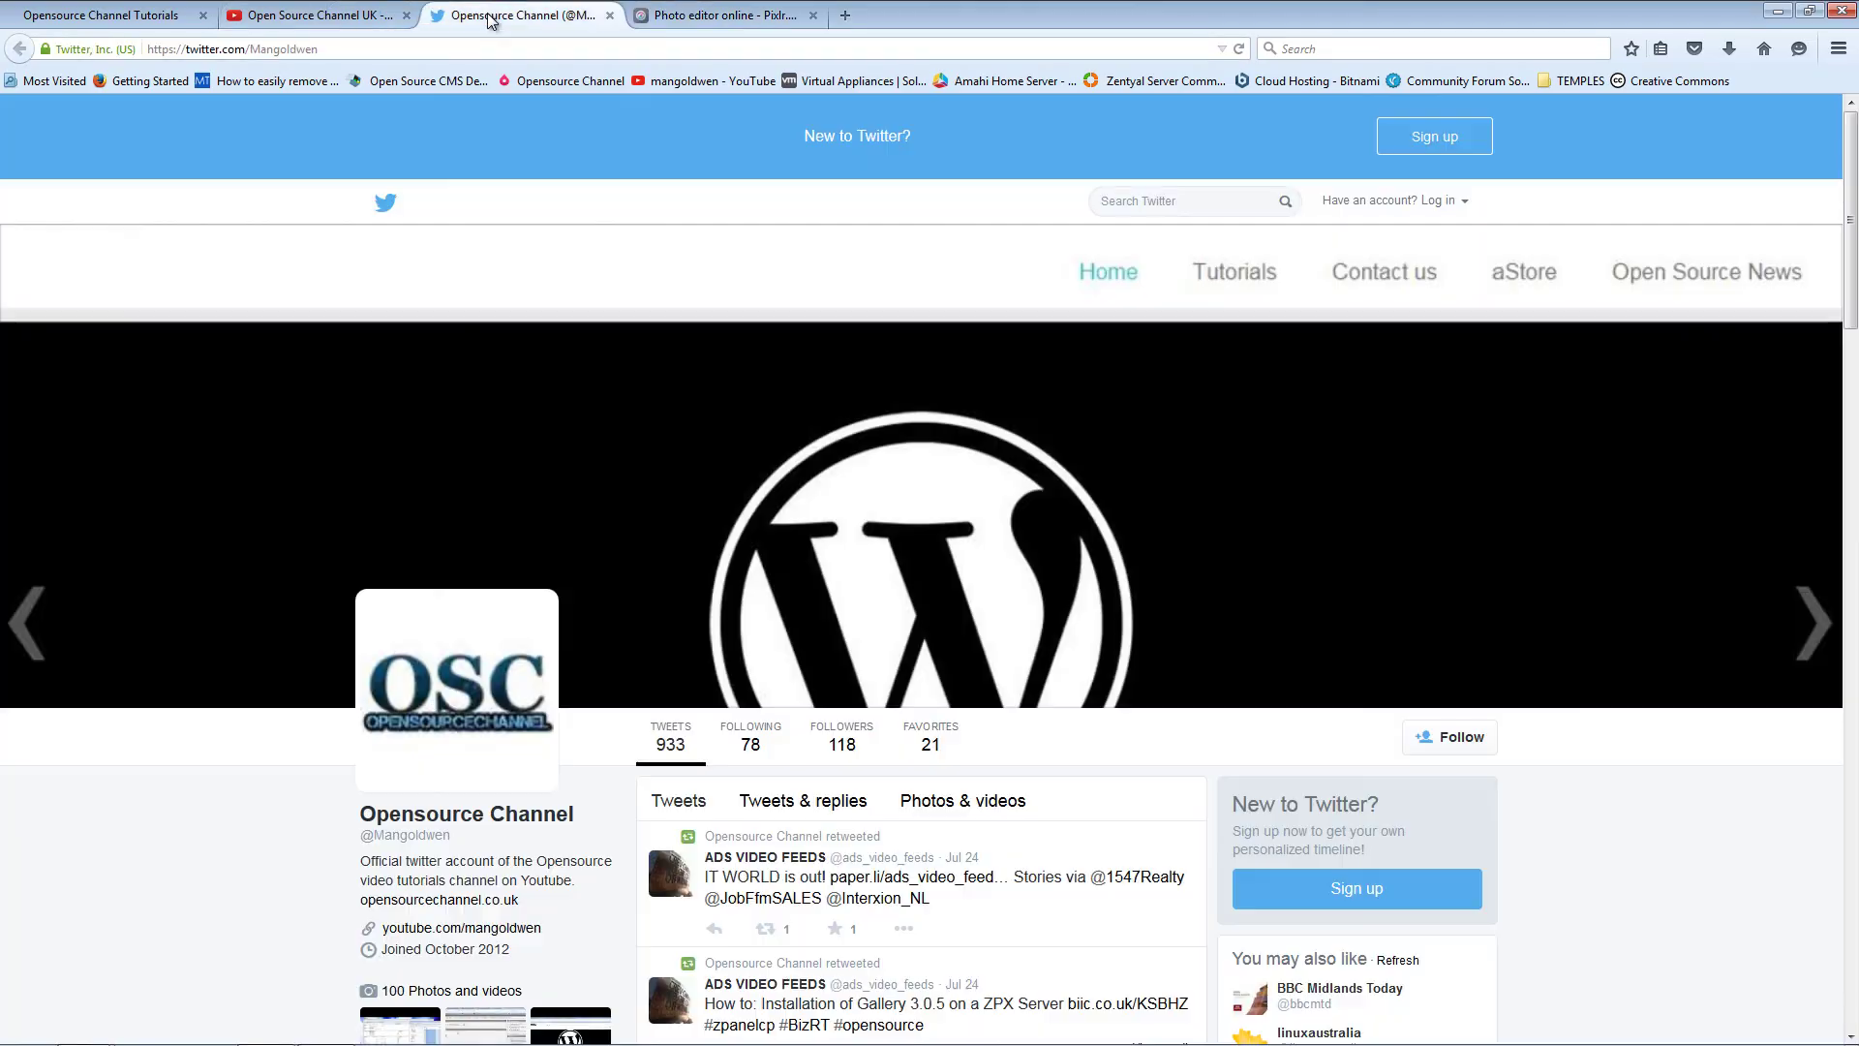
{"action": "left_click", "coordinate": [342, 21]}
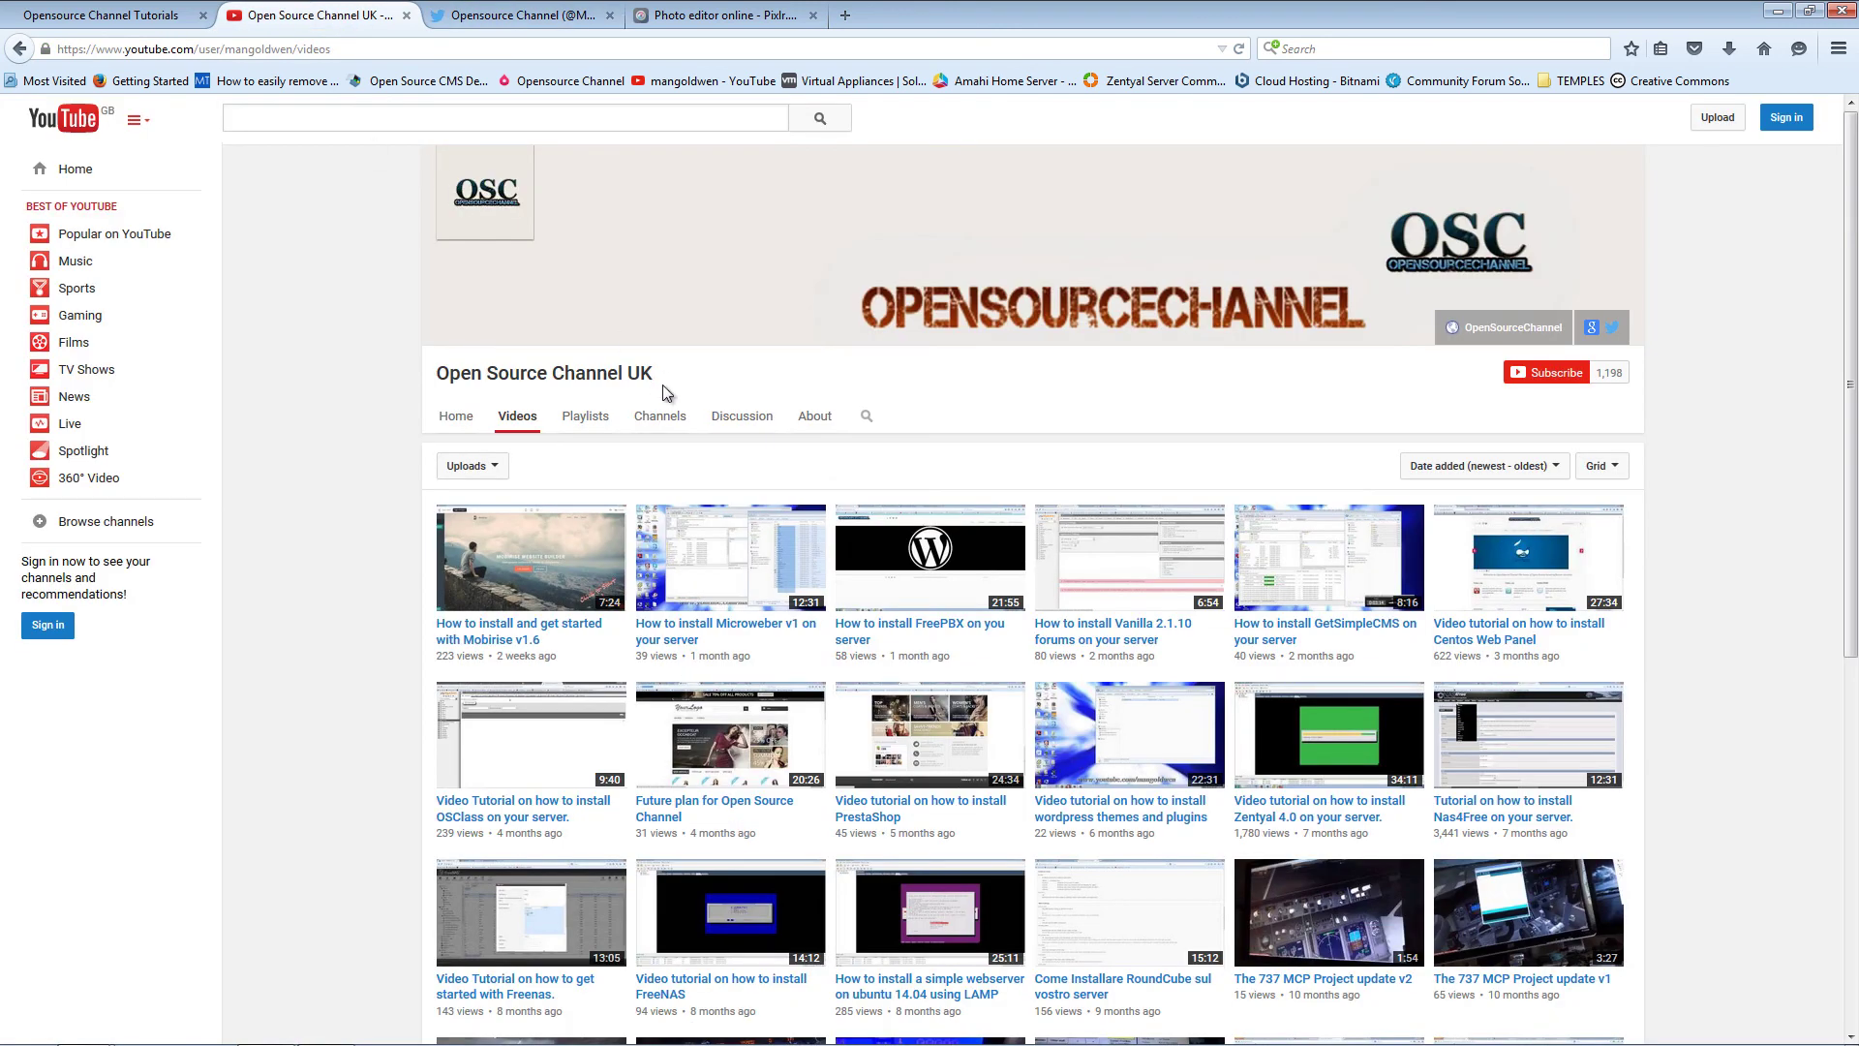
{"action": "left_click", "coordinate": [147, 21]}
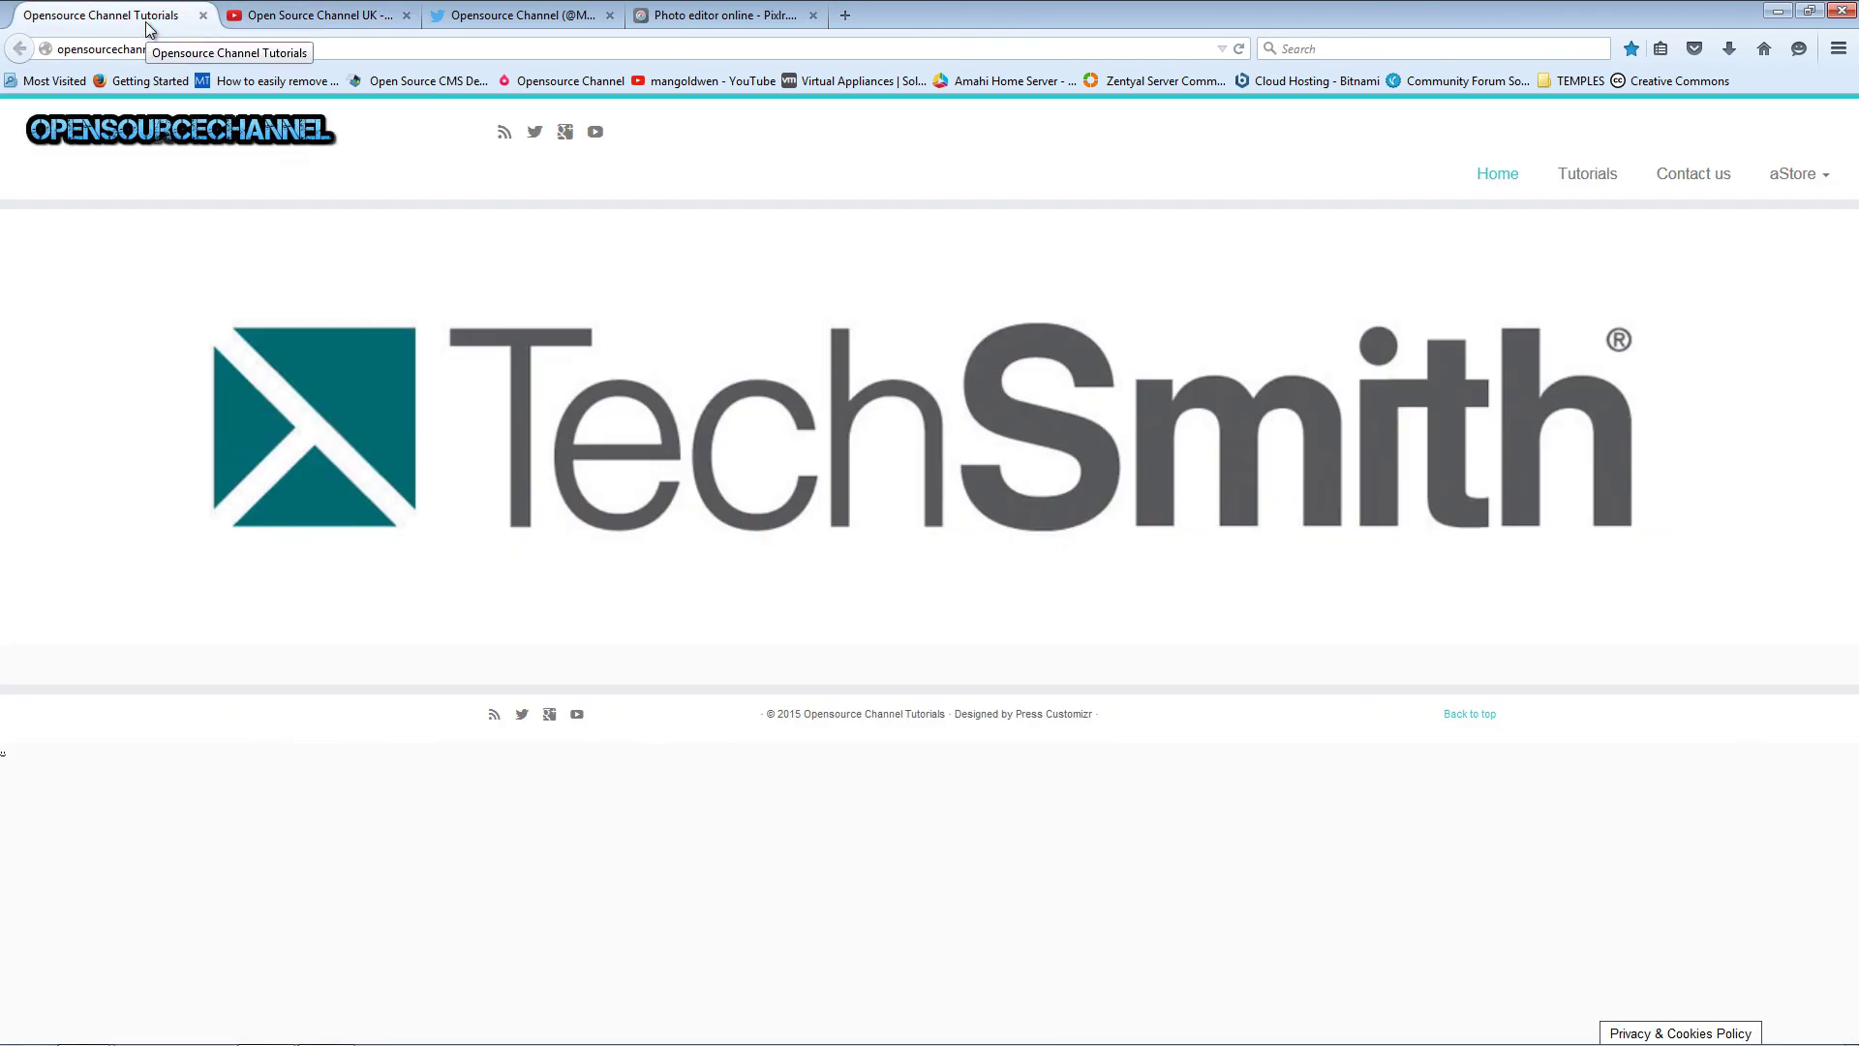